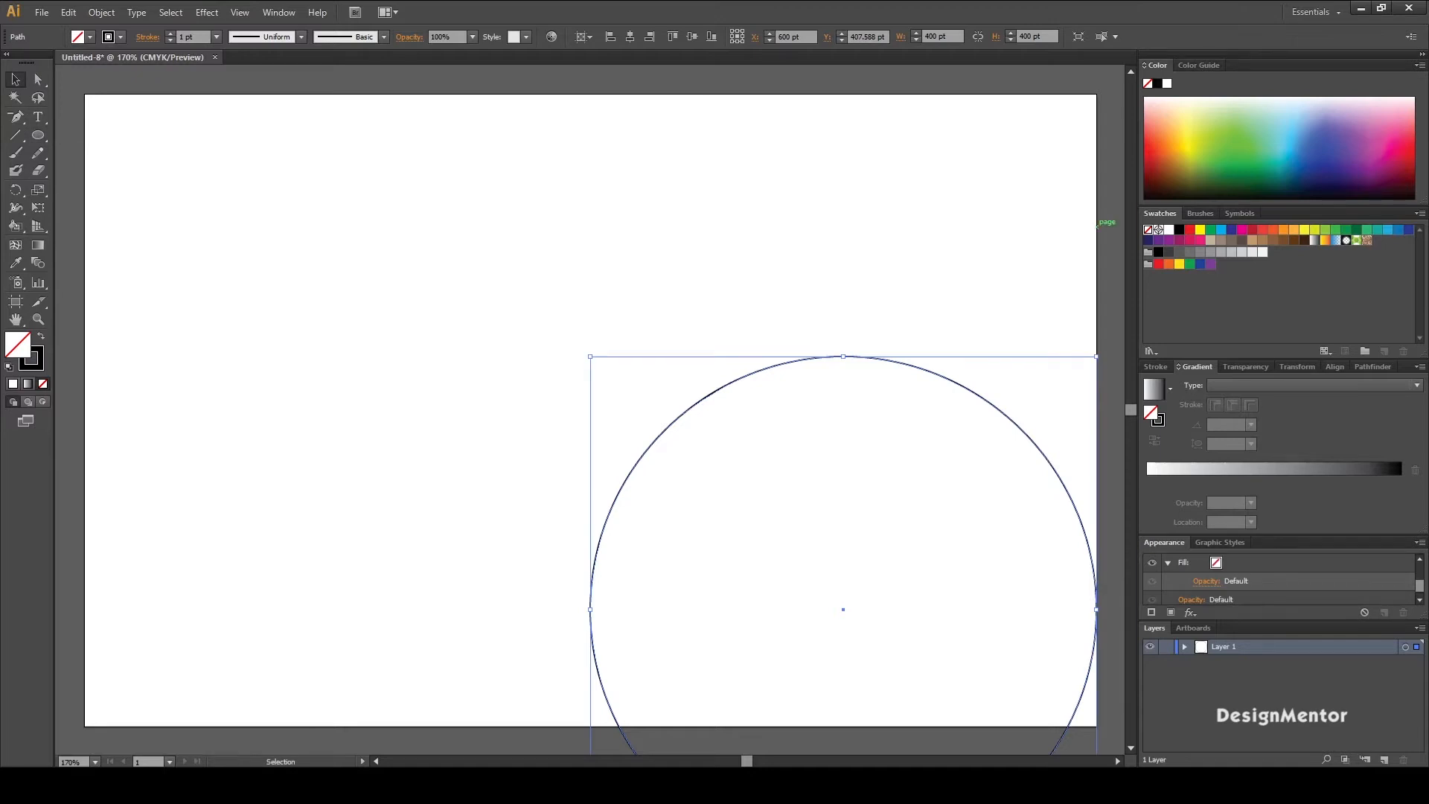
Center the 400 pt circle horizontally and vertically on the artboard
left_click(1335, 366)
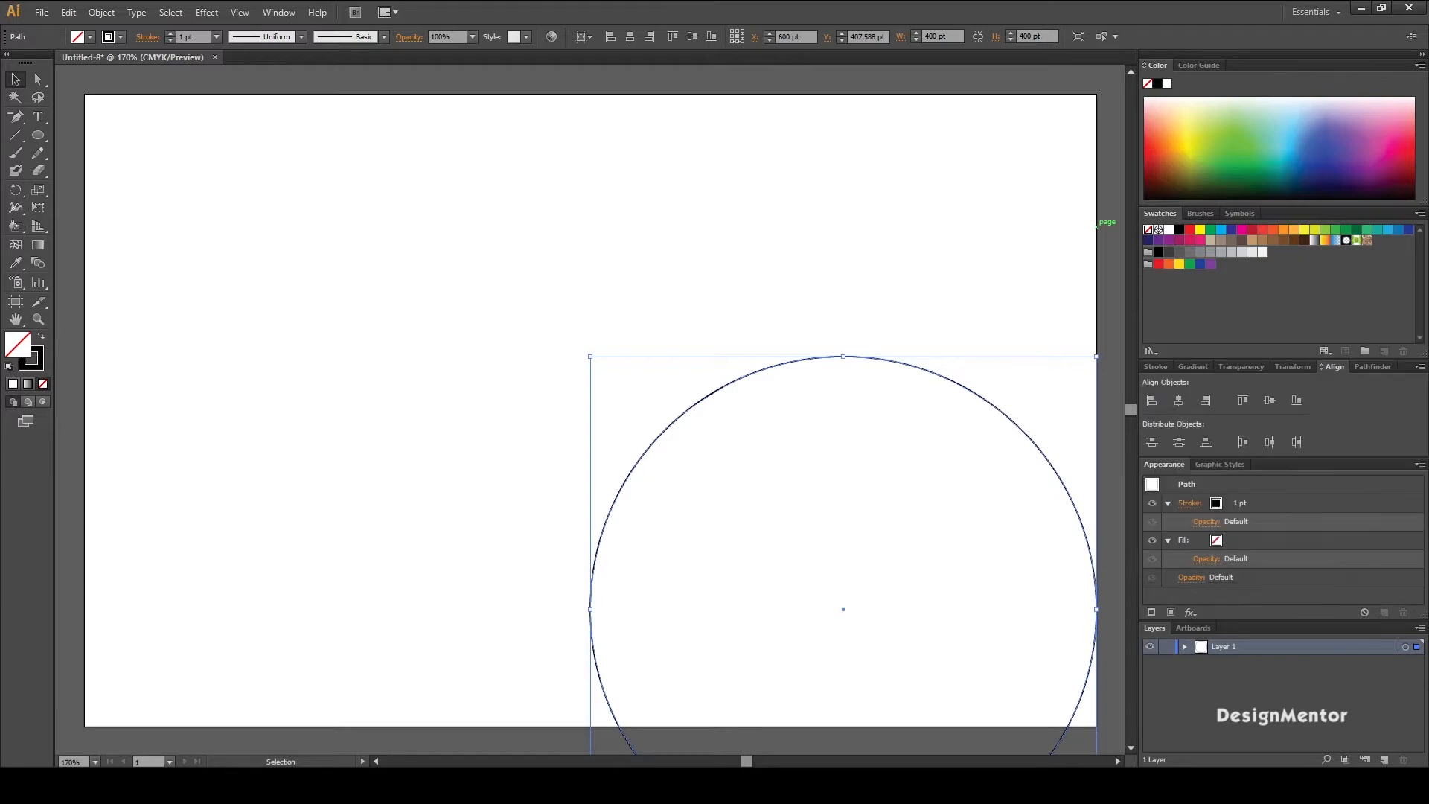
left_click(1270, 401)
left_click(1270, 401)
key("ctrl+shift+a")
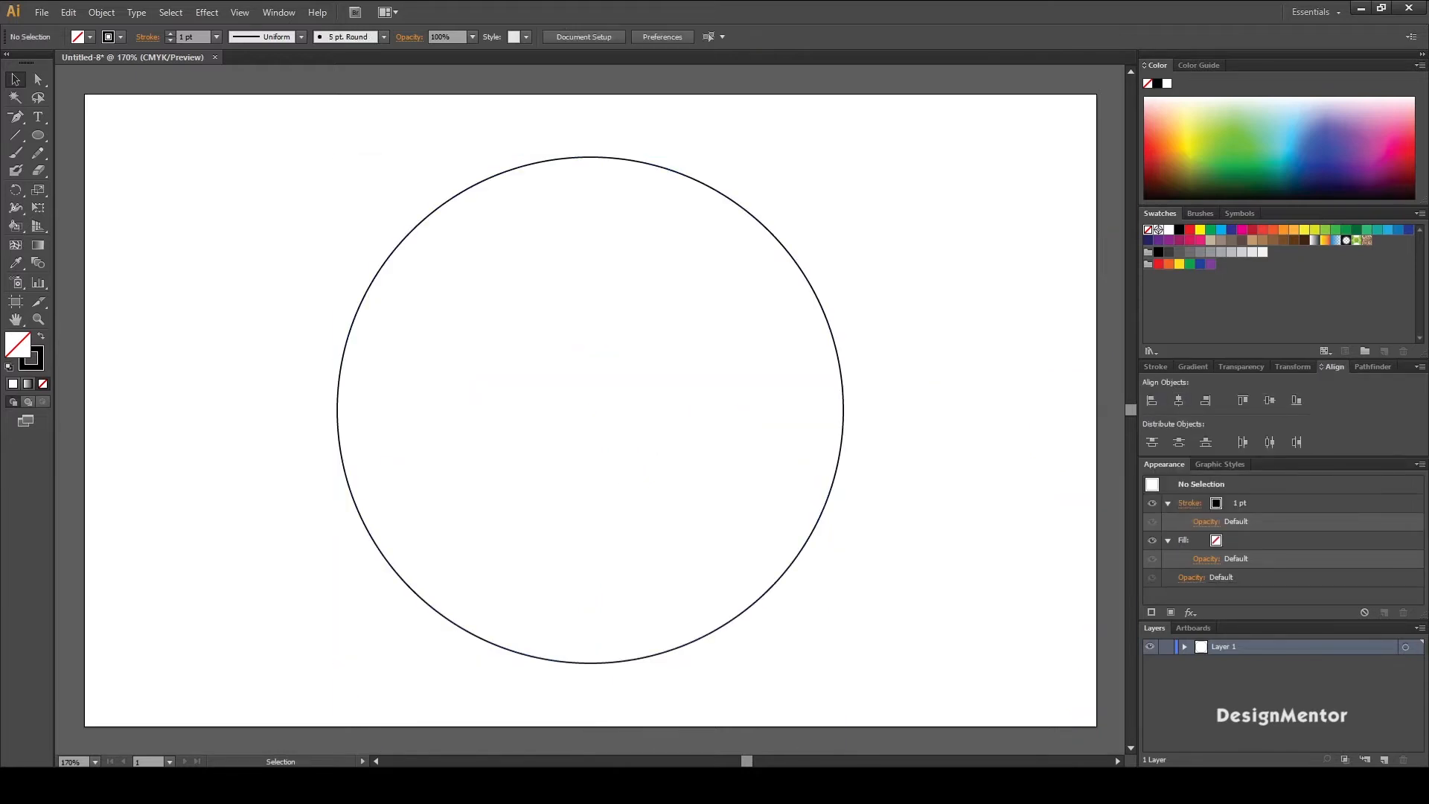
Duplicate the 400 pt circle in front and set the copy's width and height to 100 pt
left_click(596, 158)
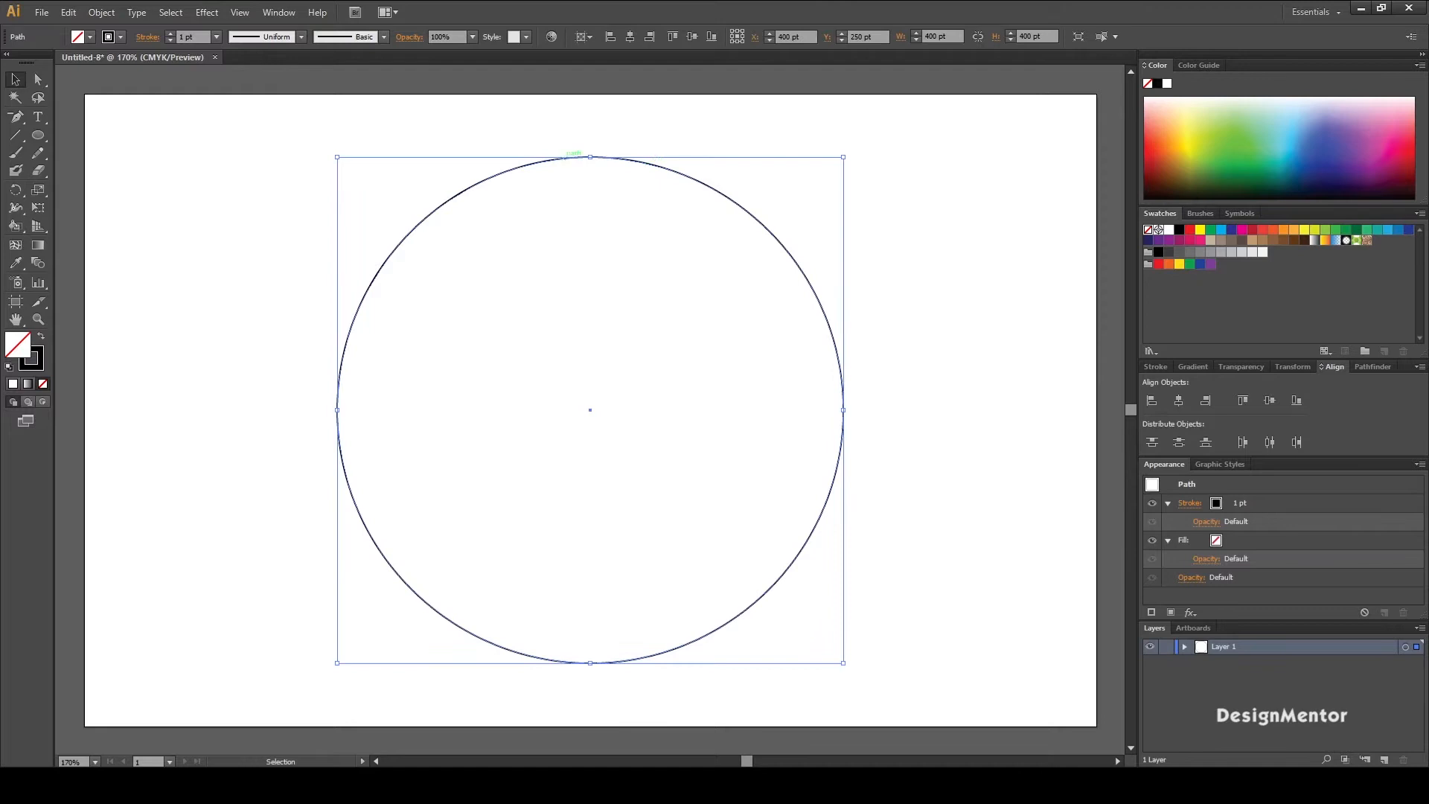
left_click(68, 12)
left_click(95, 89)
left_click(69, 12)
left_click(115, 125)
left_click(939, 35)
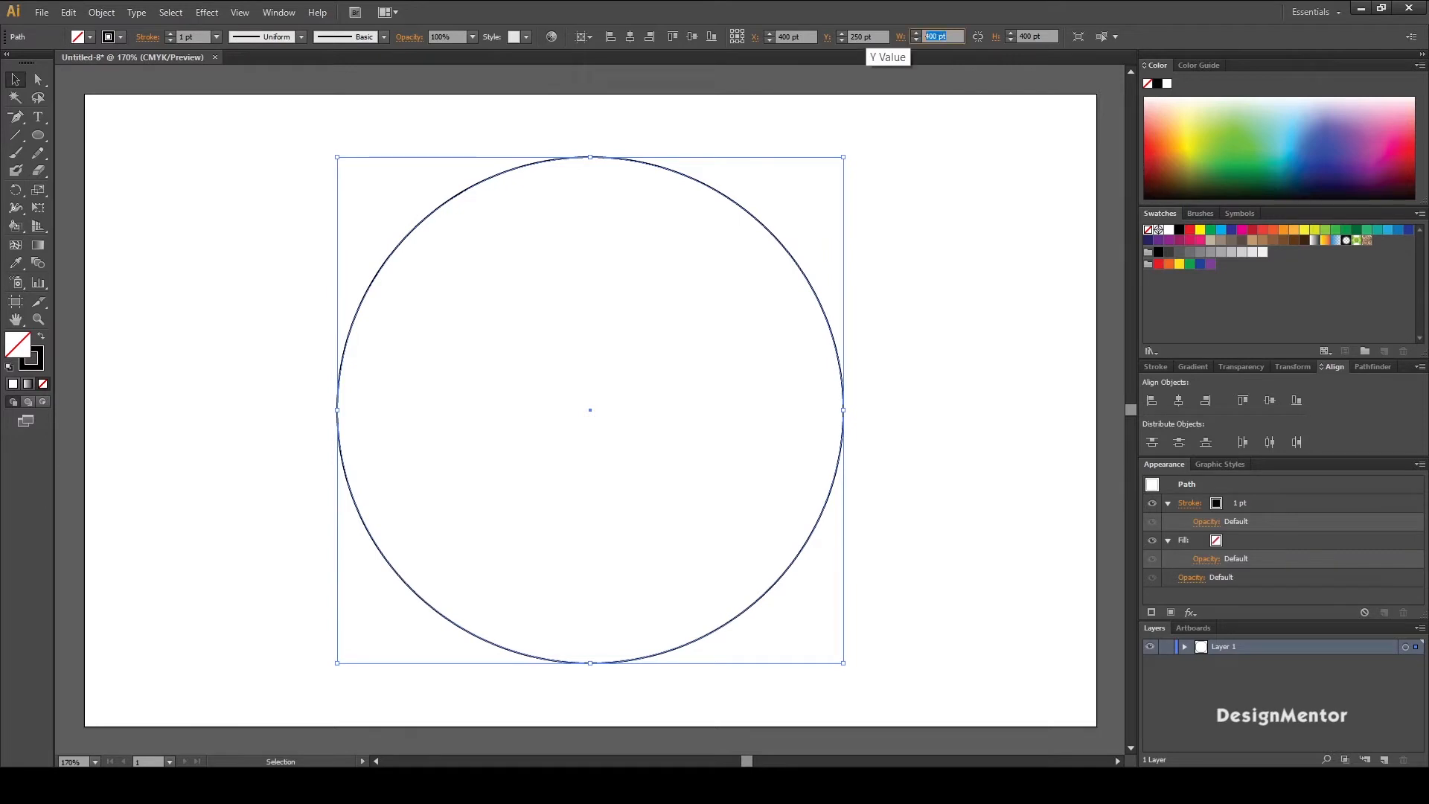
type("100")
key("Tab")
type("1")
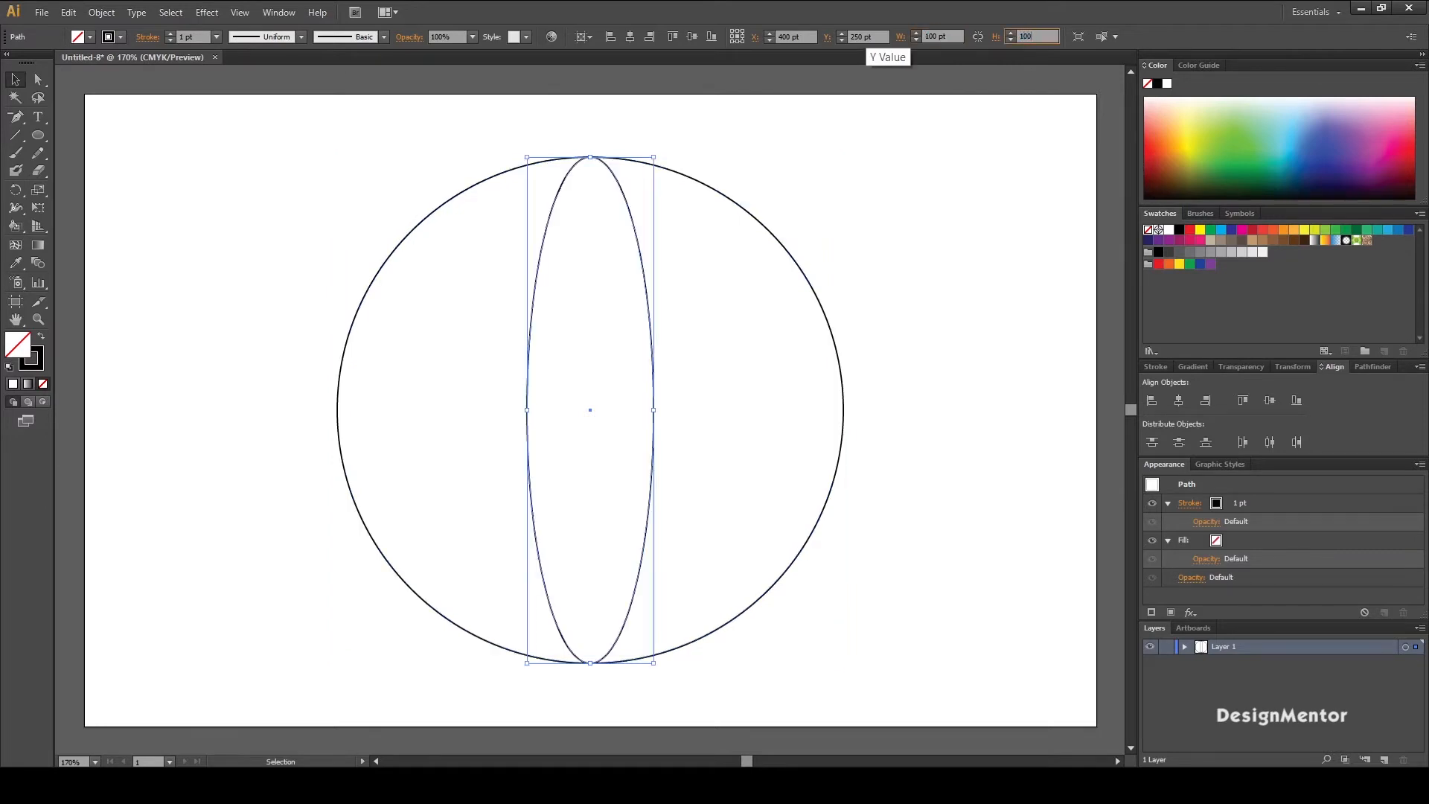
key("Return")
left_click(607, 187)
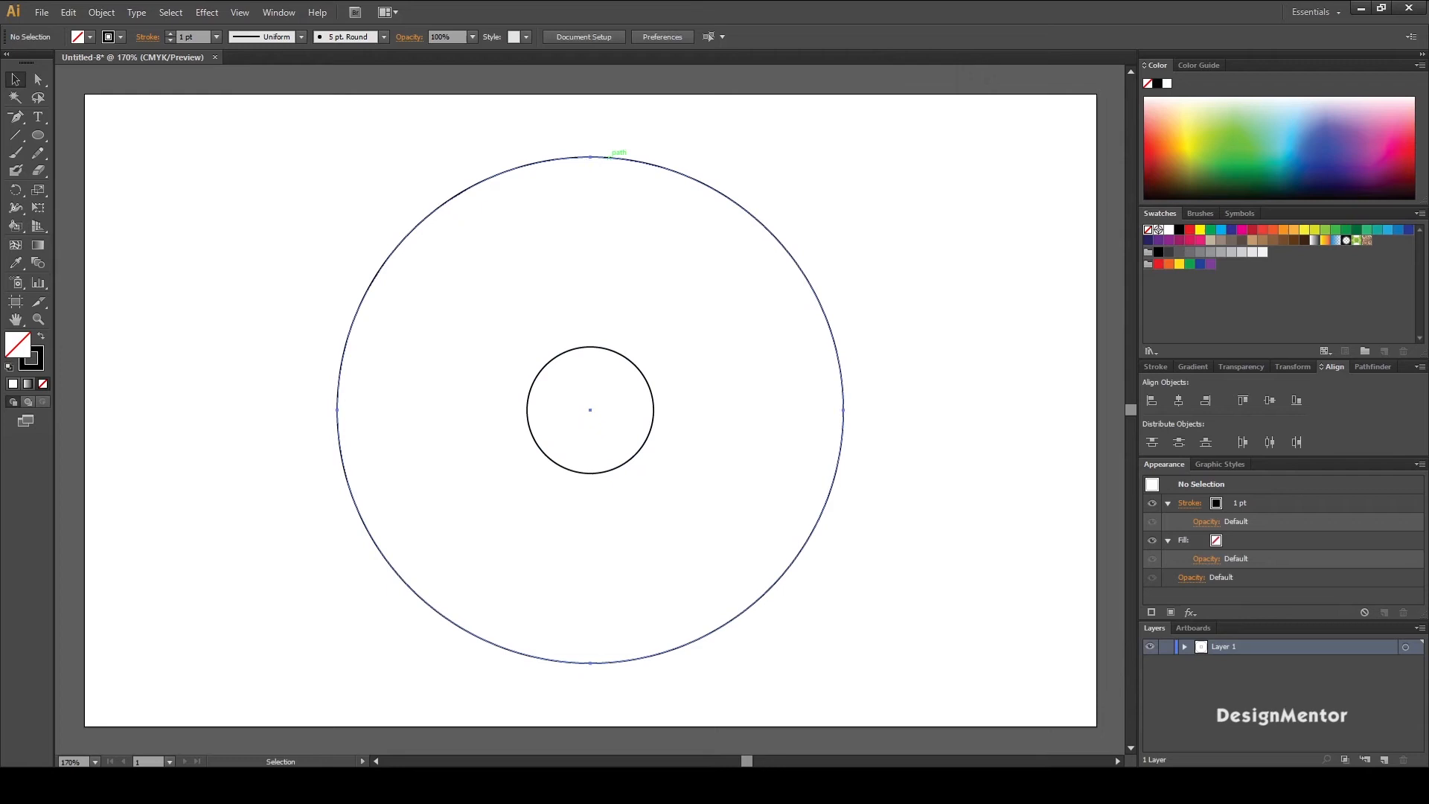
Duplicate the outer circle in front and set the copy's width and height to 250 pt
left_click(608, 157)
left_click(68, 12)
left_click(95, 89)
left_click(68, 12)
left_click(95, 125)
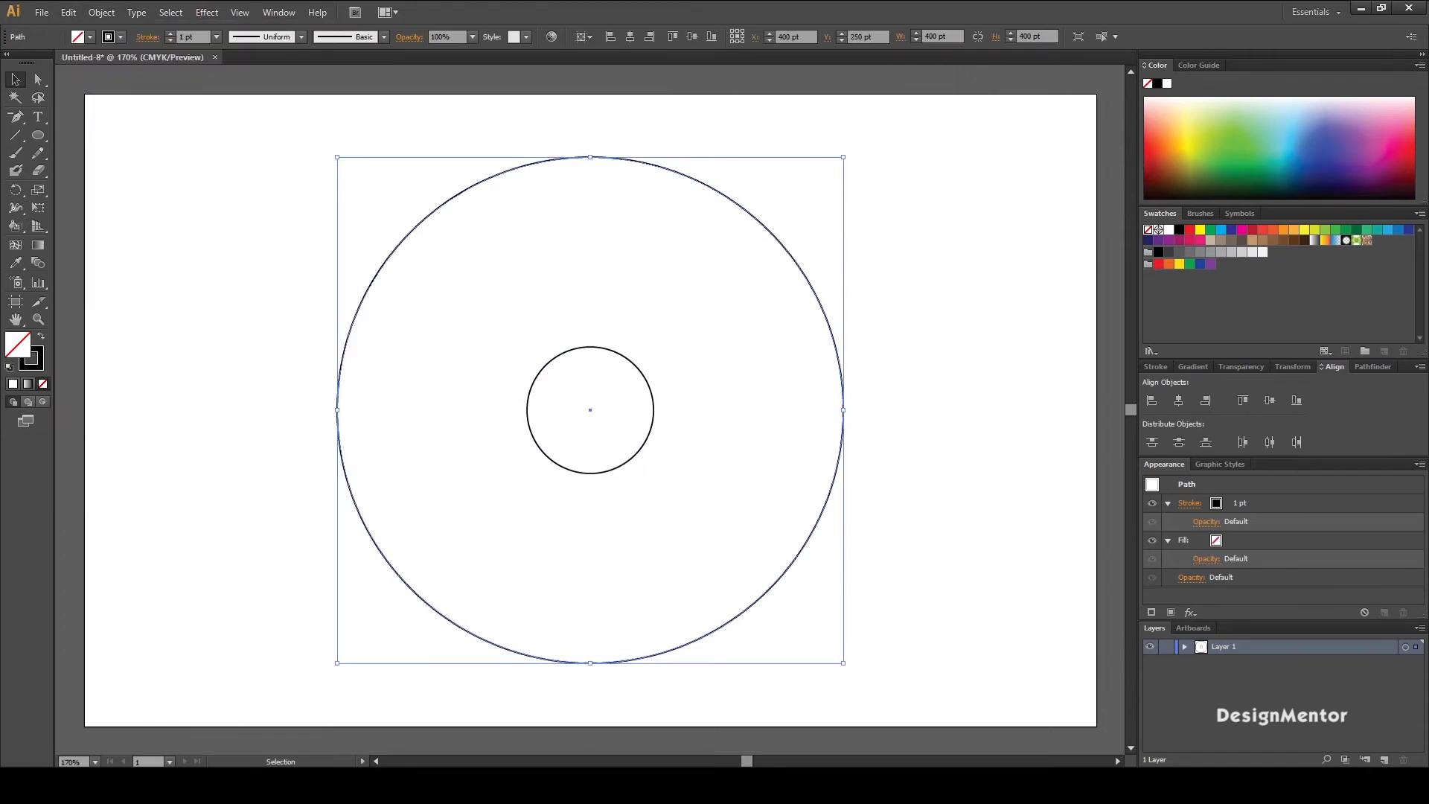
left_click(939, 37)
type("250")
key("Tab")
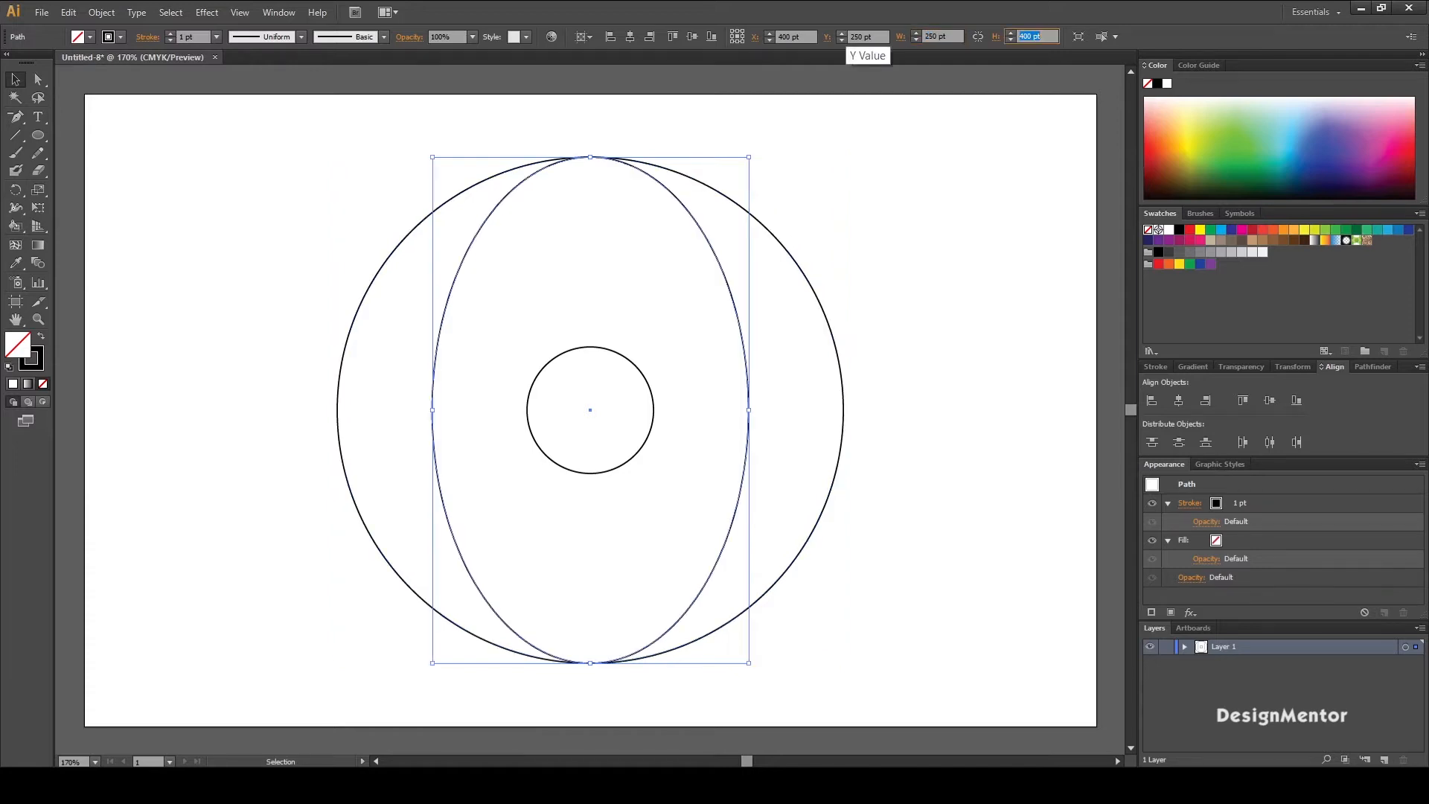
type("250")
key("Return")
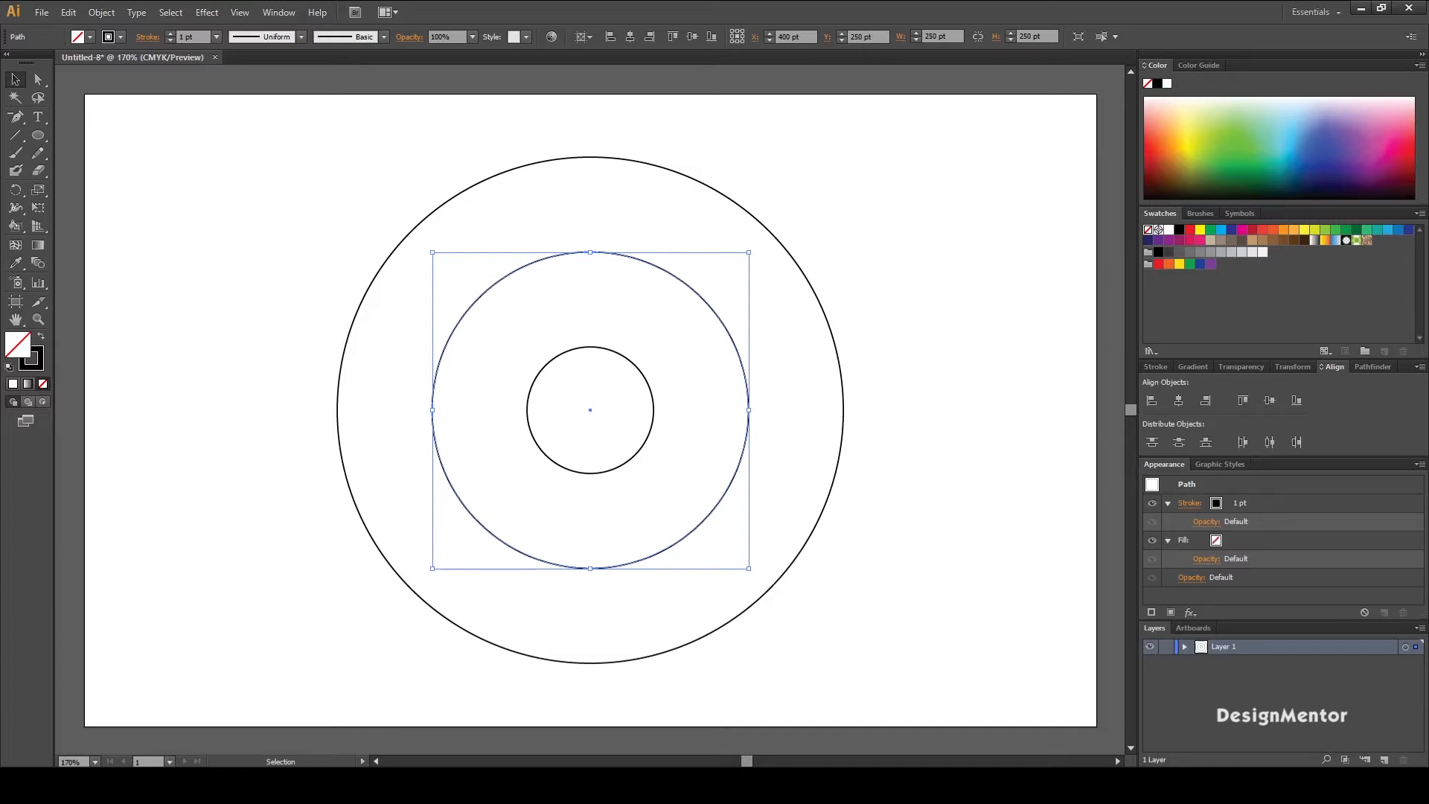
Nudge the 250 pt circle left to X 325 pt, touching the outer circle's left edge and the small circle's right edge
key("shift+Left")
key("shift+Left")
key("shift+Left")
key("shift+Left")
key("shift+Left")
key("shift+Left")
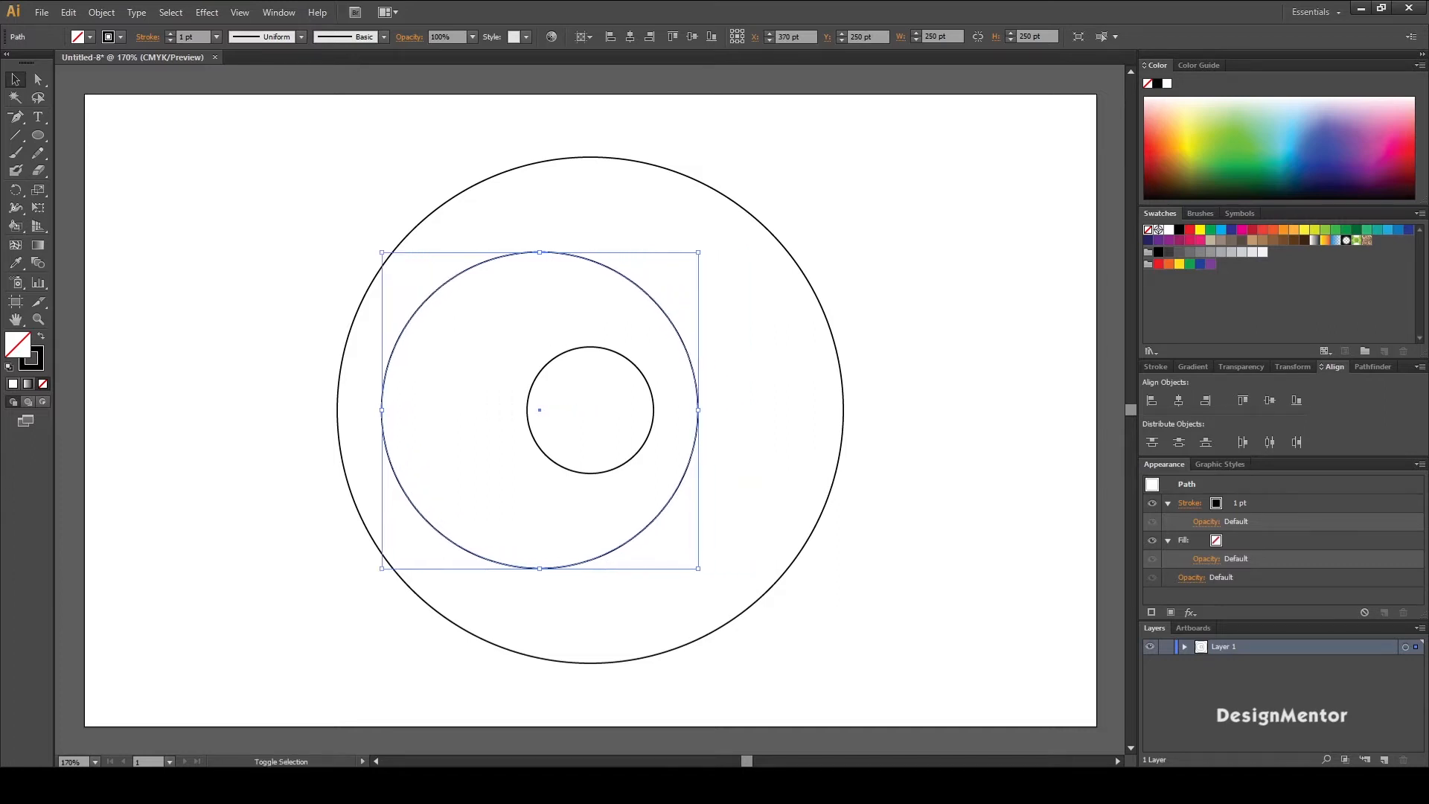
key("shift+Left")
key("Left")
key("Left")
key("Left")
key("Left")
key("Left")
key("Left")
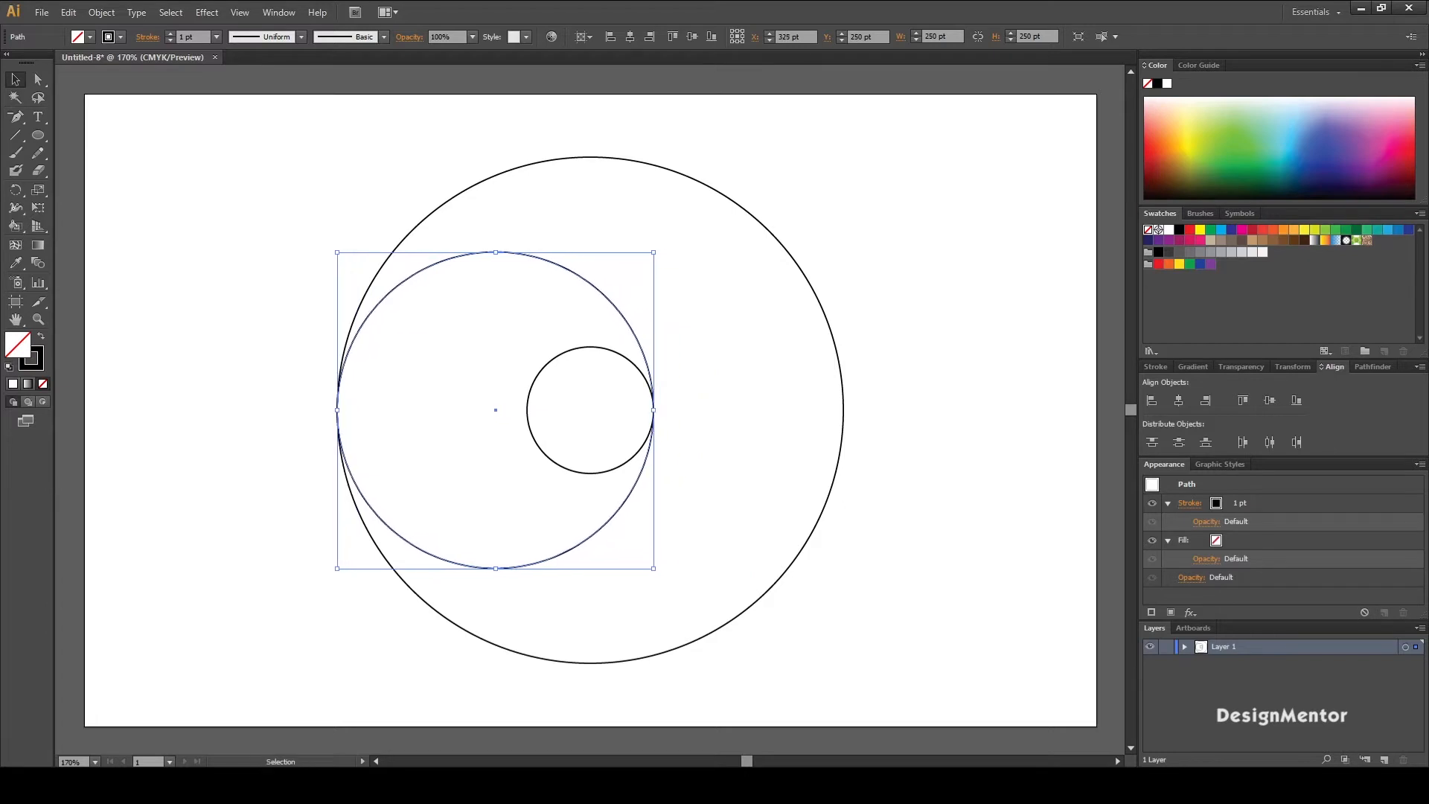
key("Right")
Paste another 250 pt circle and nudge it right until it touches the outer circle's right edge and the small circle's left edge
left_click(692, 298)
left_click(605, 296)
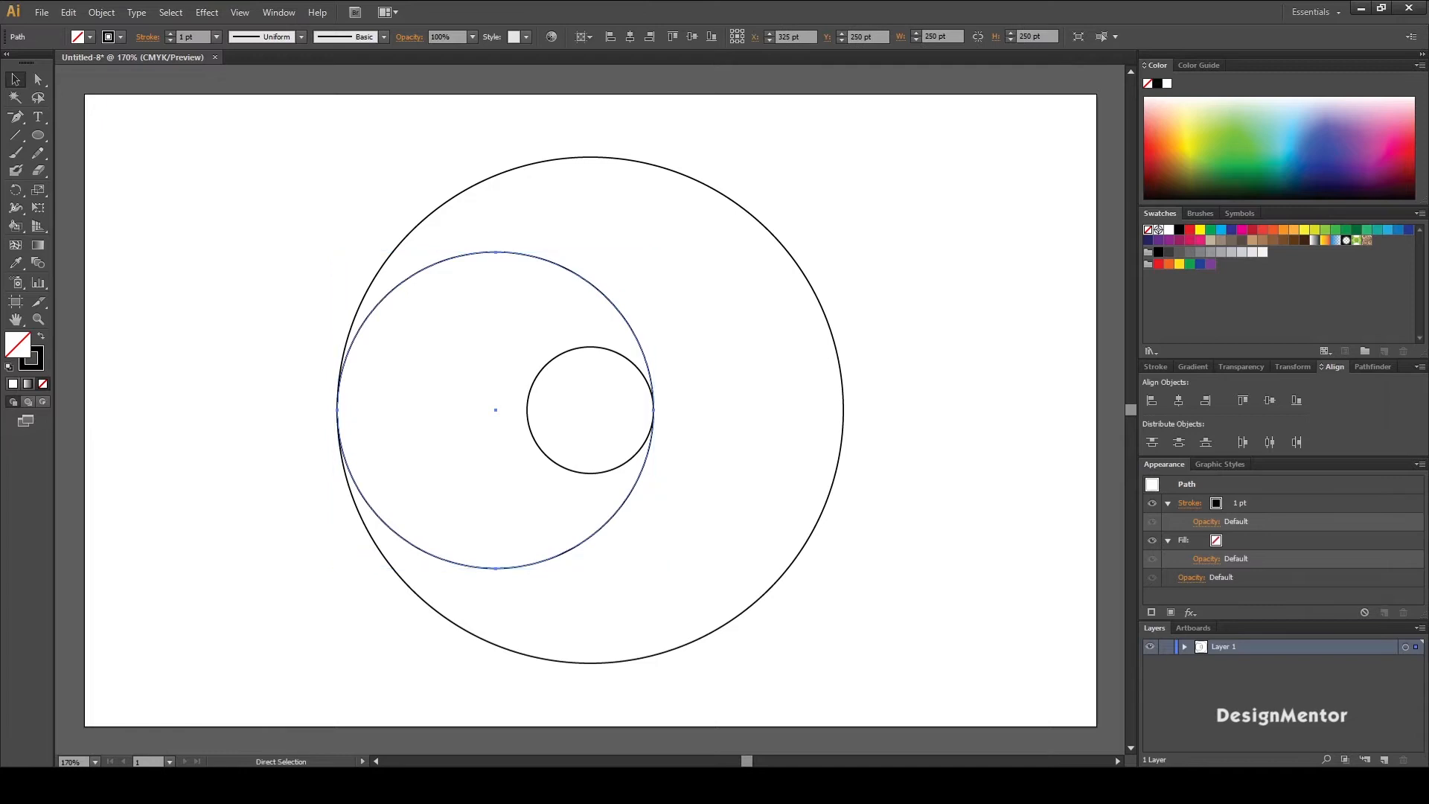
key("ctrl+v")
key("shift+Right")
key("shift+Right")
key("shift+Right")
key("shift+Right")
key("shift+Right")
key("shift+Right")
key("shift+Right")
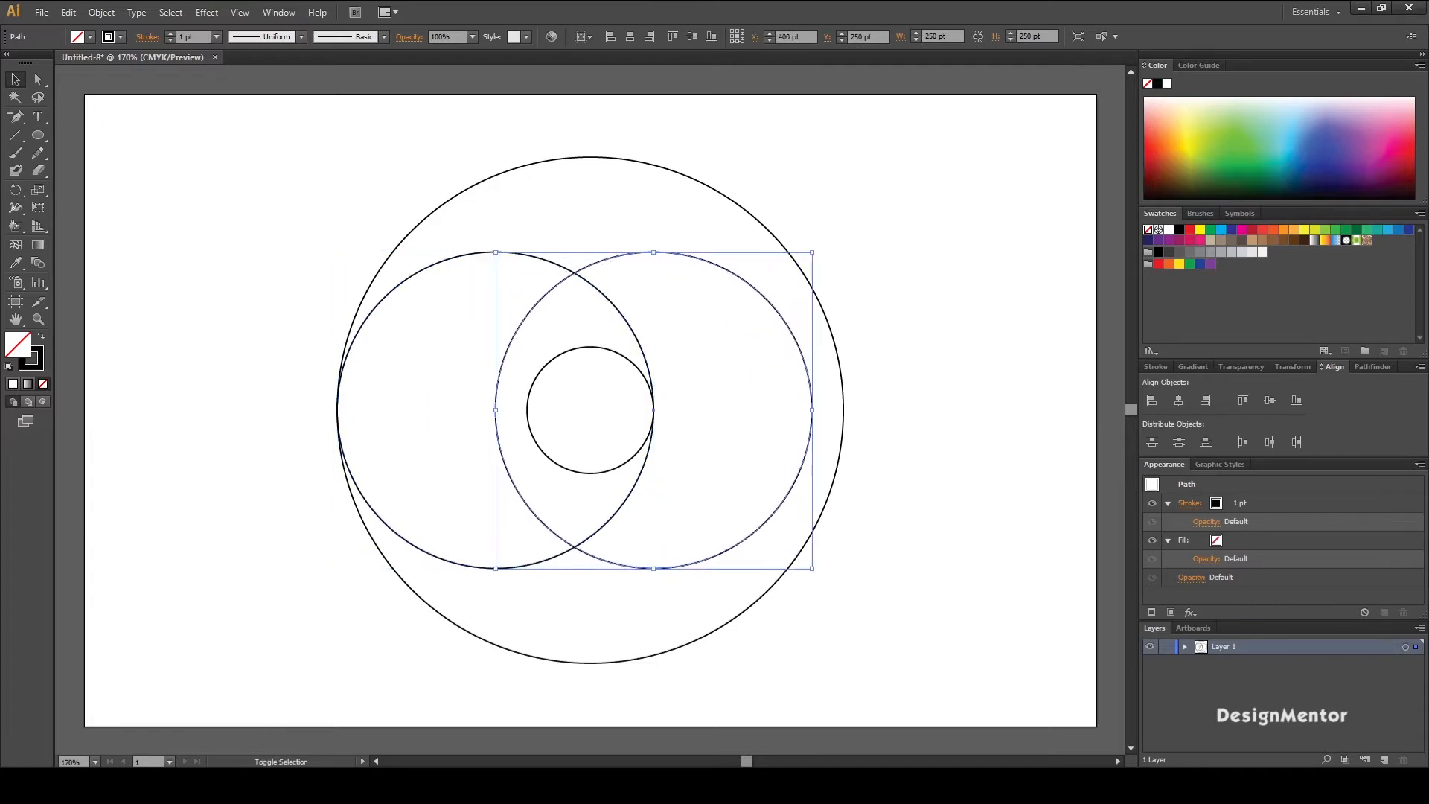
key("Right")
key("Right")
key("Right")
key("Right")
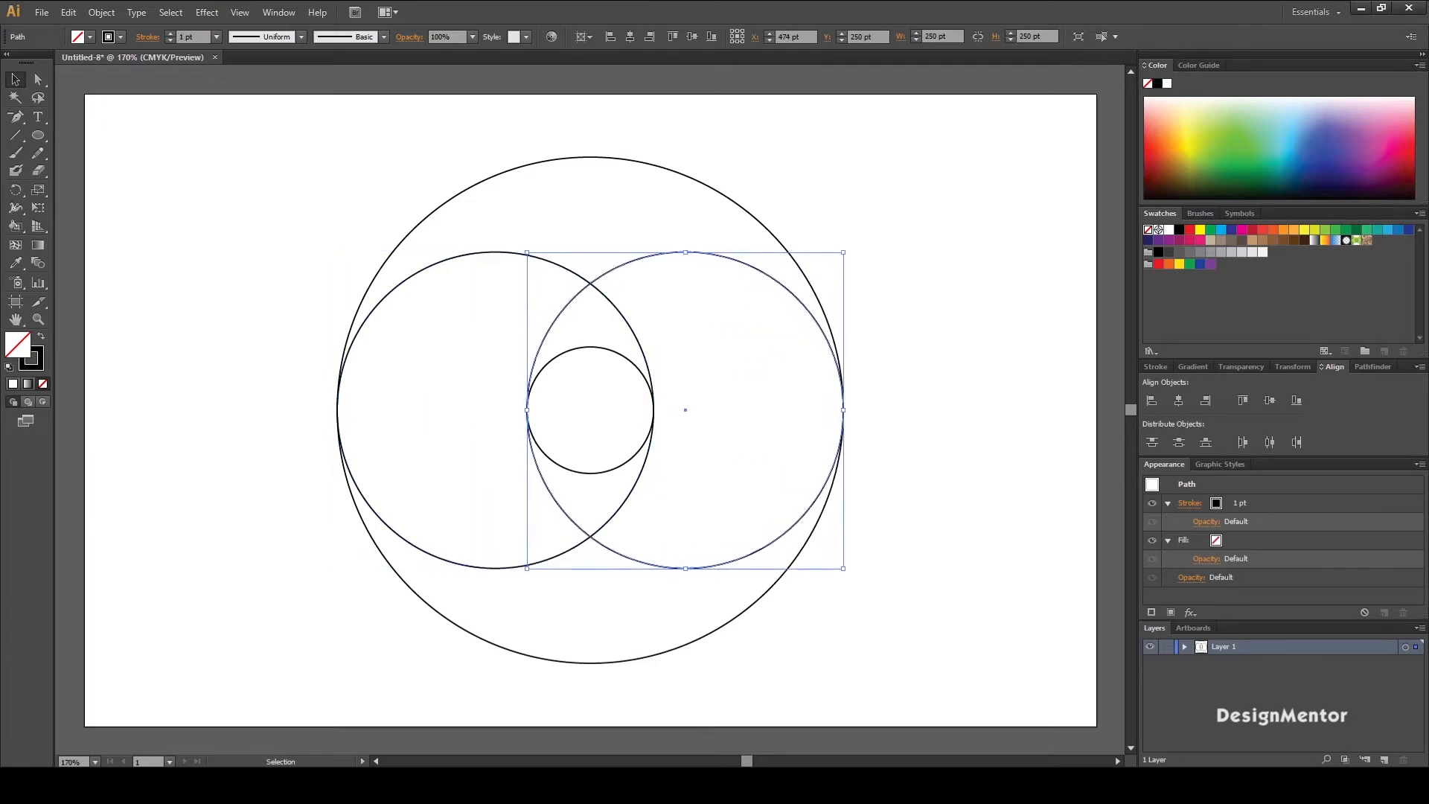
key("Left")
key("ctrl+shift+a")
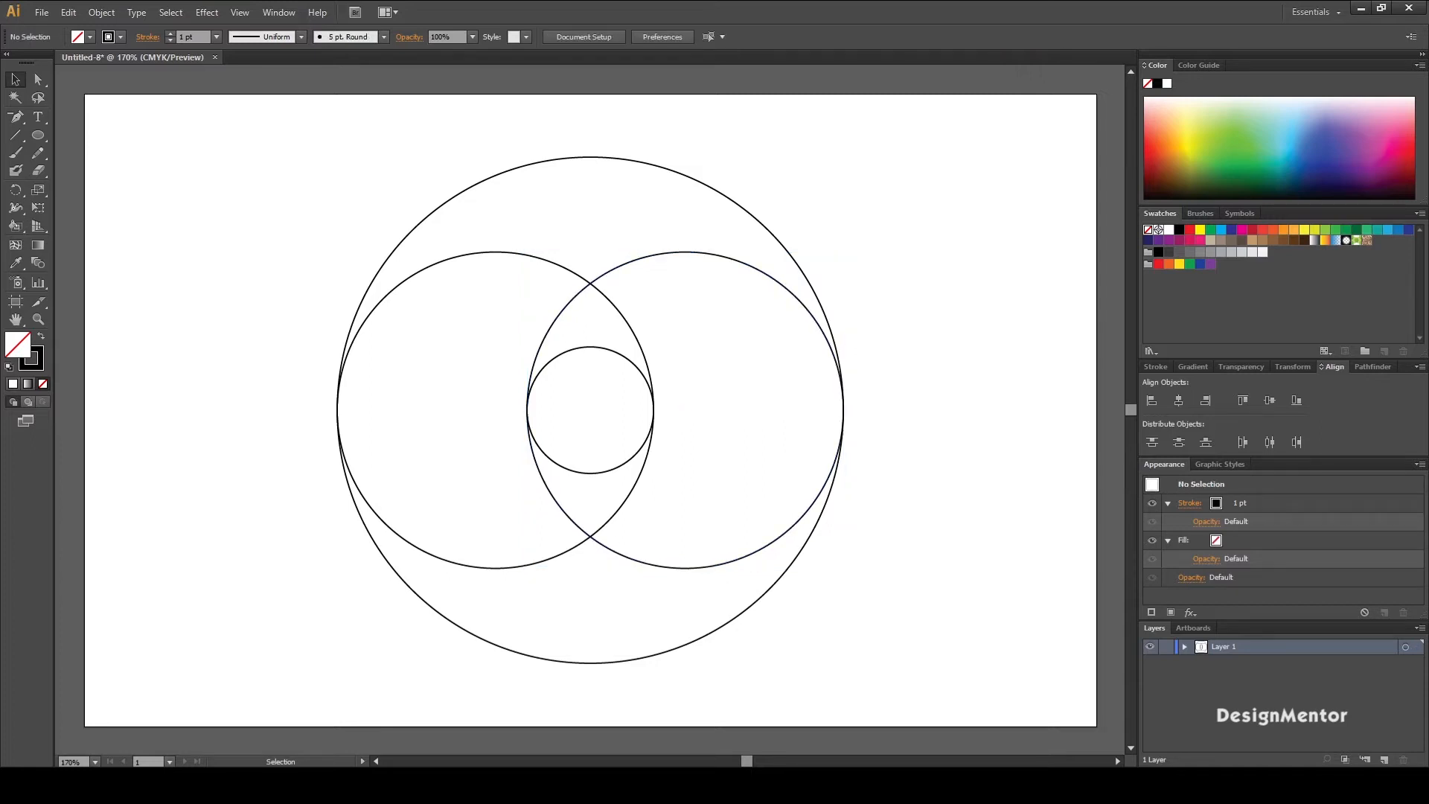
Duplicate both 250 pt circles in front and rotate the copies by 90° around their common center
left_click_drag(521, 210, 620, 290)
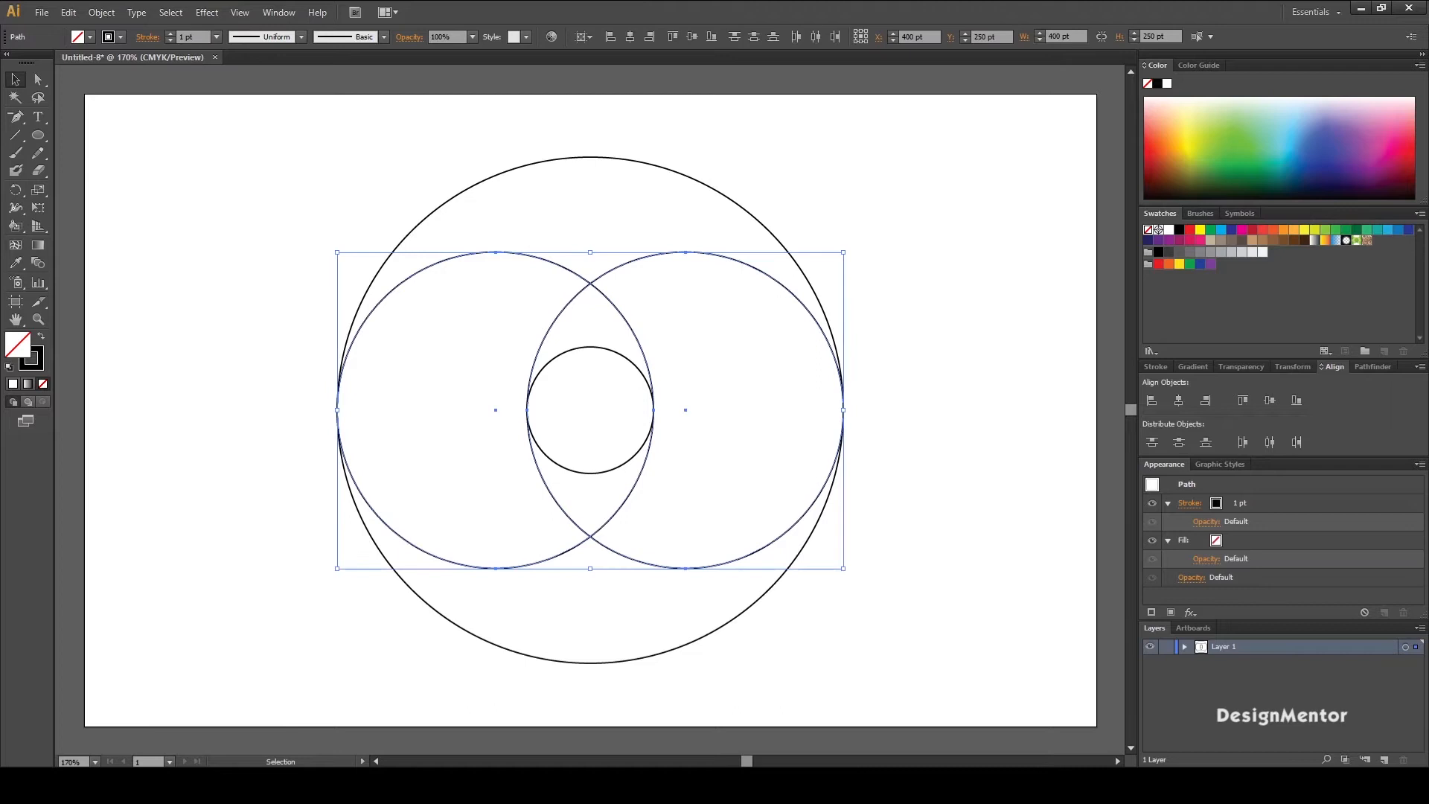
left_click(68, 12)
left_click(82, 89)
left_click(68, 12)
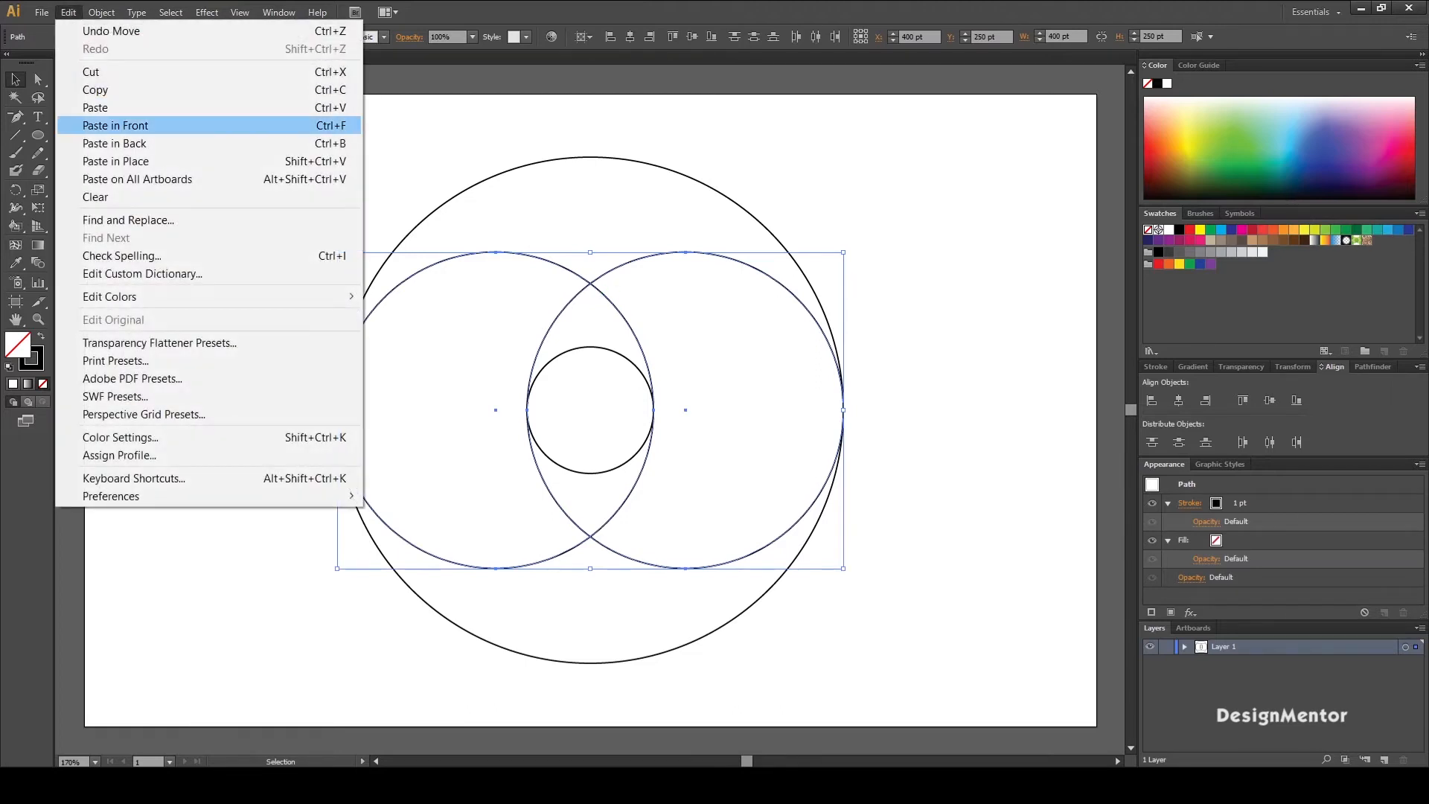
left_click(115, 125)
left_click_drag(848, 247, 749, 605)
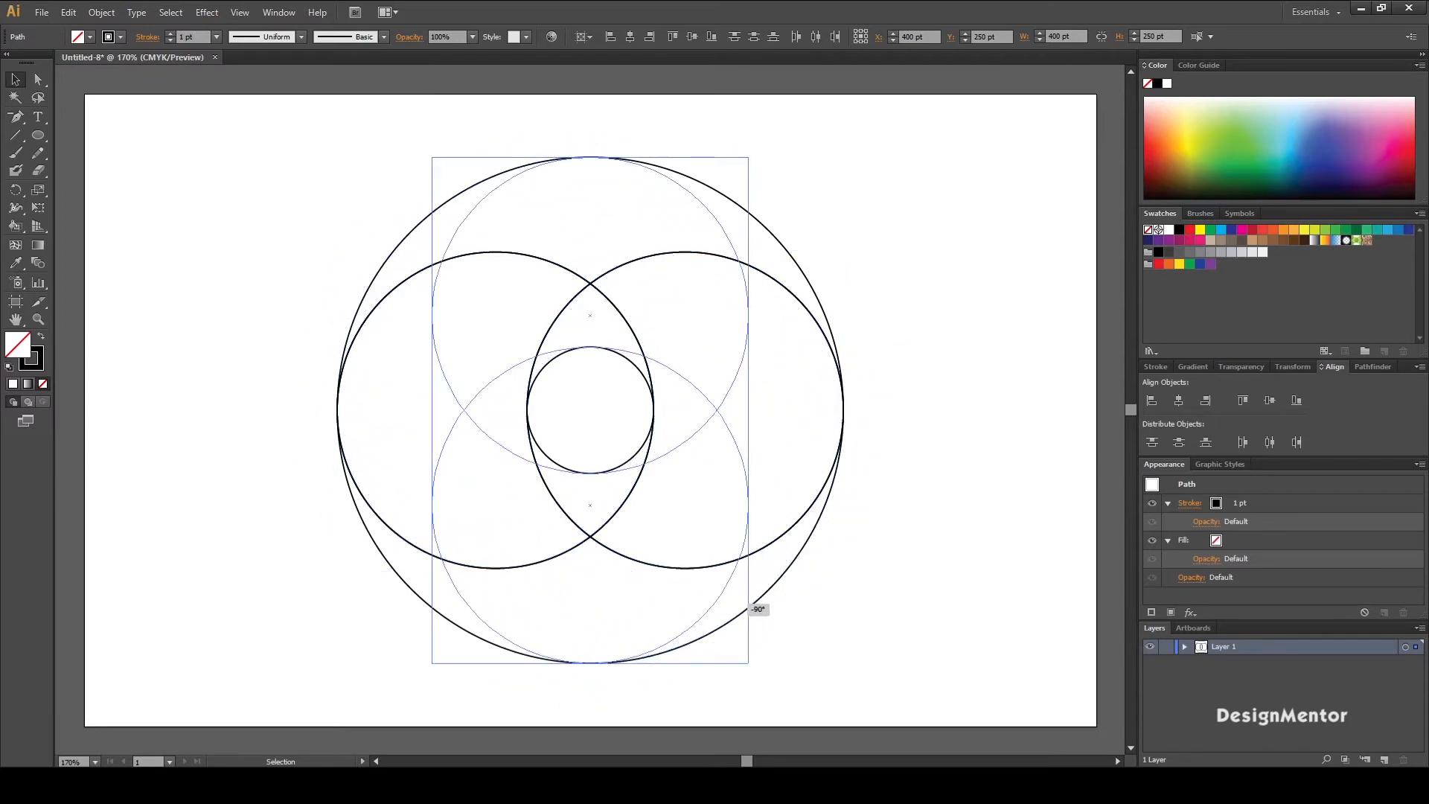
left_click_drag(749, 605, 749, 605)
key("ctrl+shift+a")
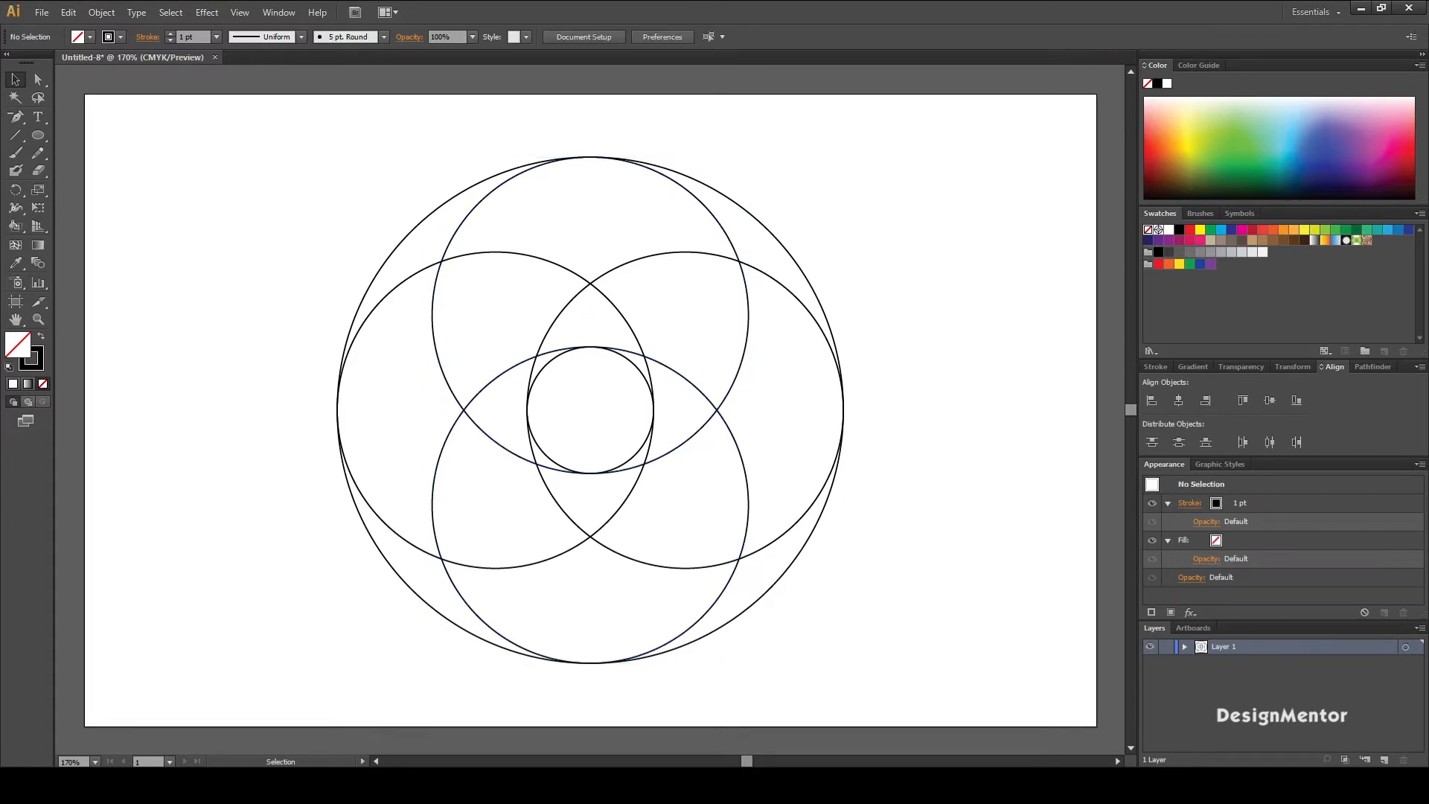
key("a")
left_click_drag(418, 251, 752, 577)
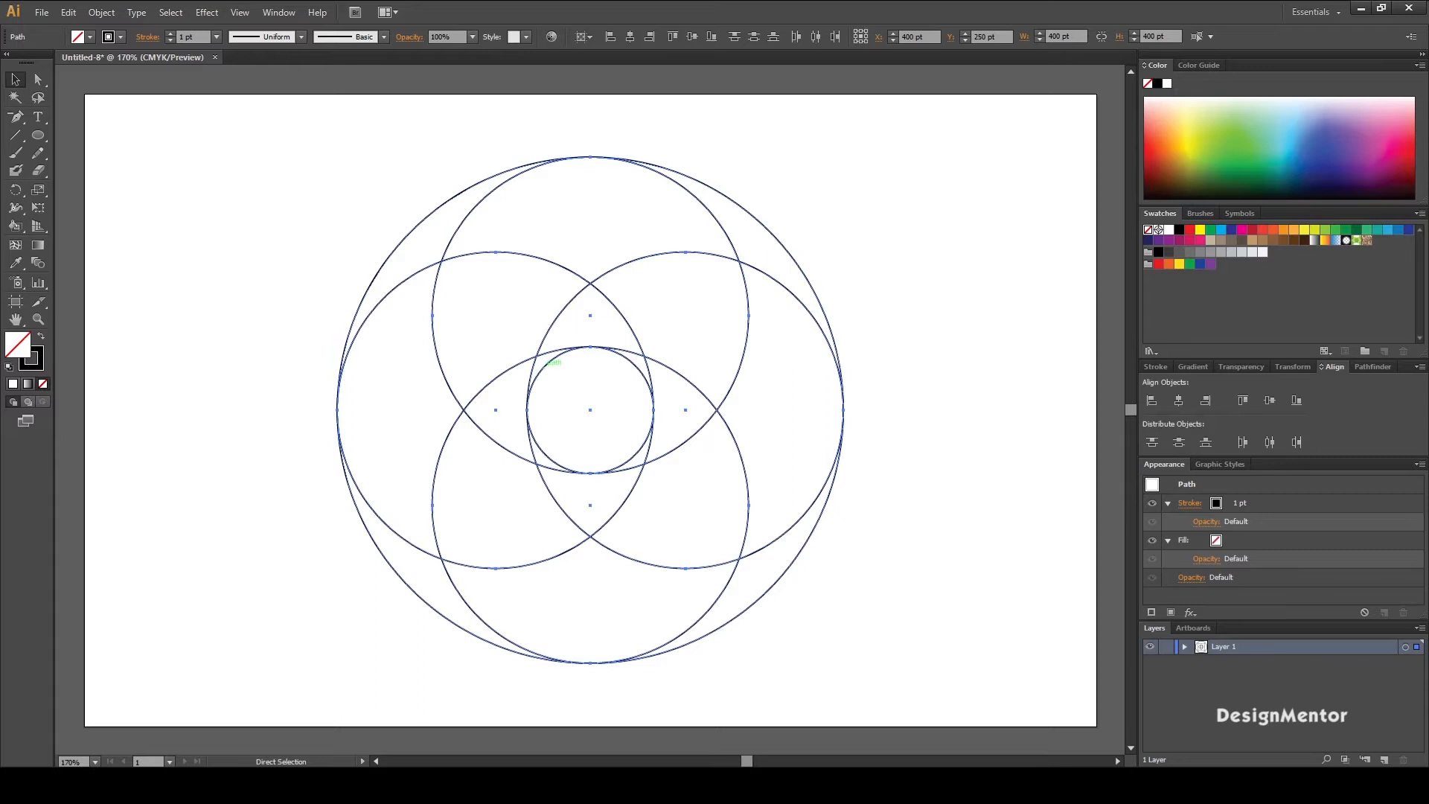
key("ctrl")
key("ctrl")
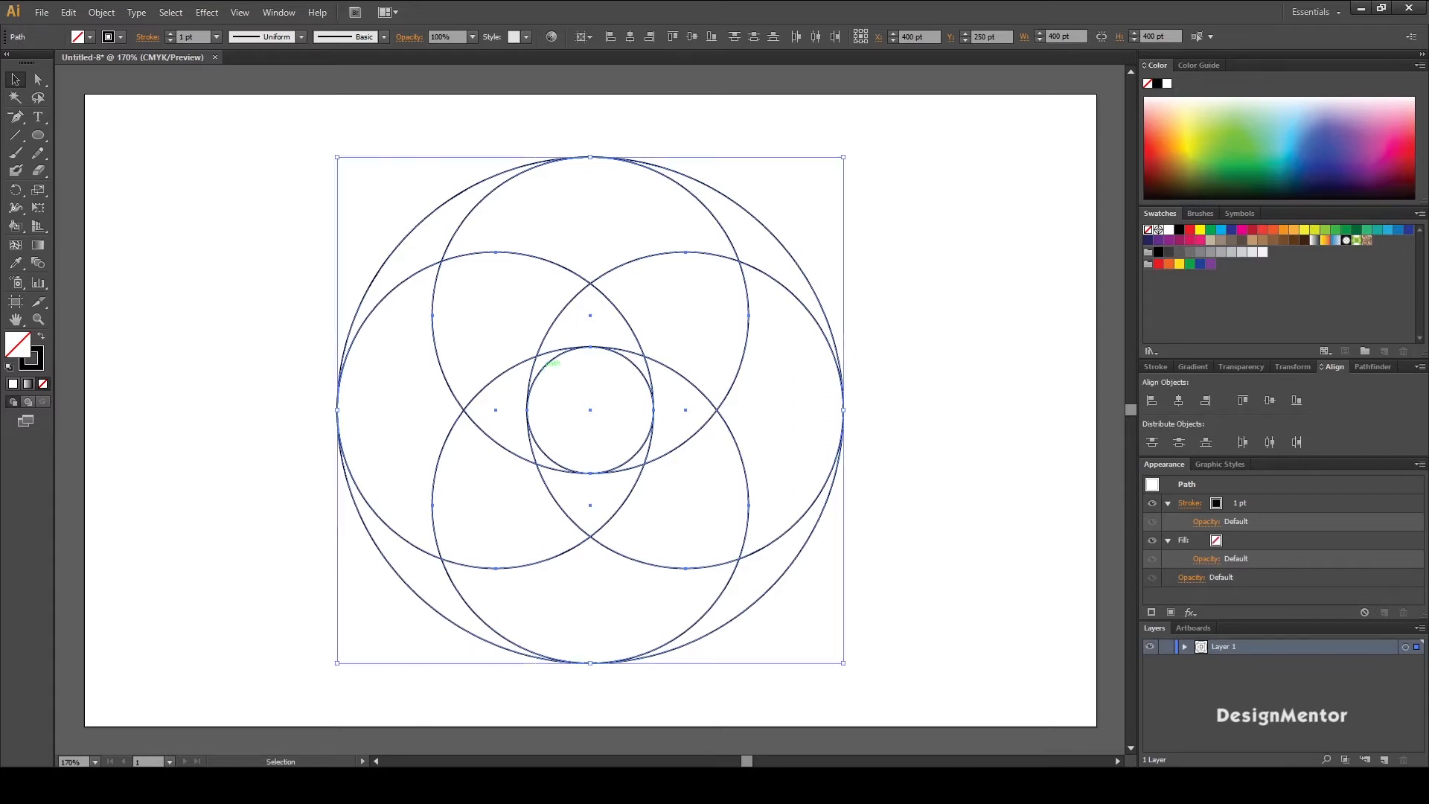
key("ctrl+shift+a")
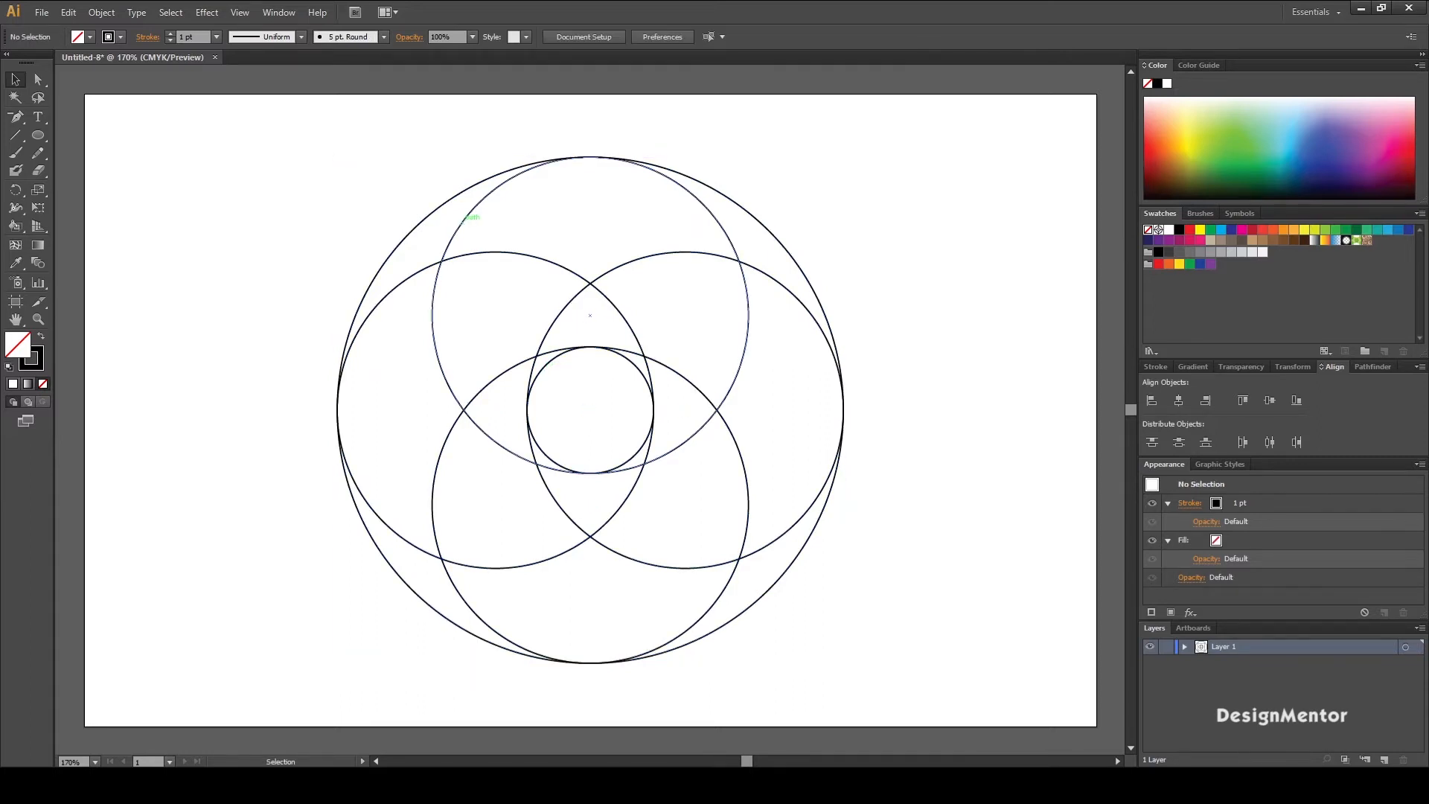
Select the four 250 pt circles, duplicate them in front and rotate the copies by 45° around the common center
left_click(434, 312, "shift")
left_click(841, 387, "shift")
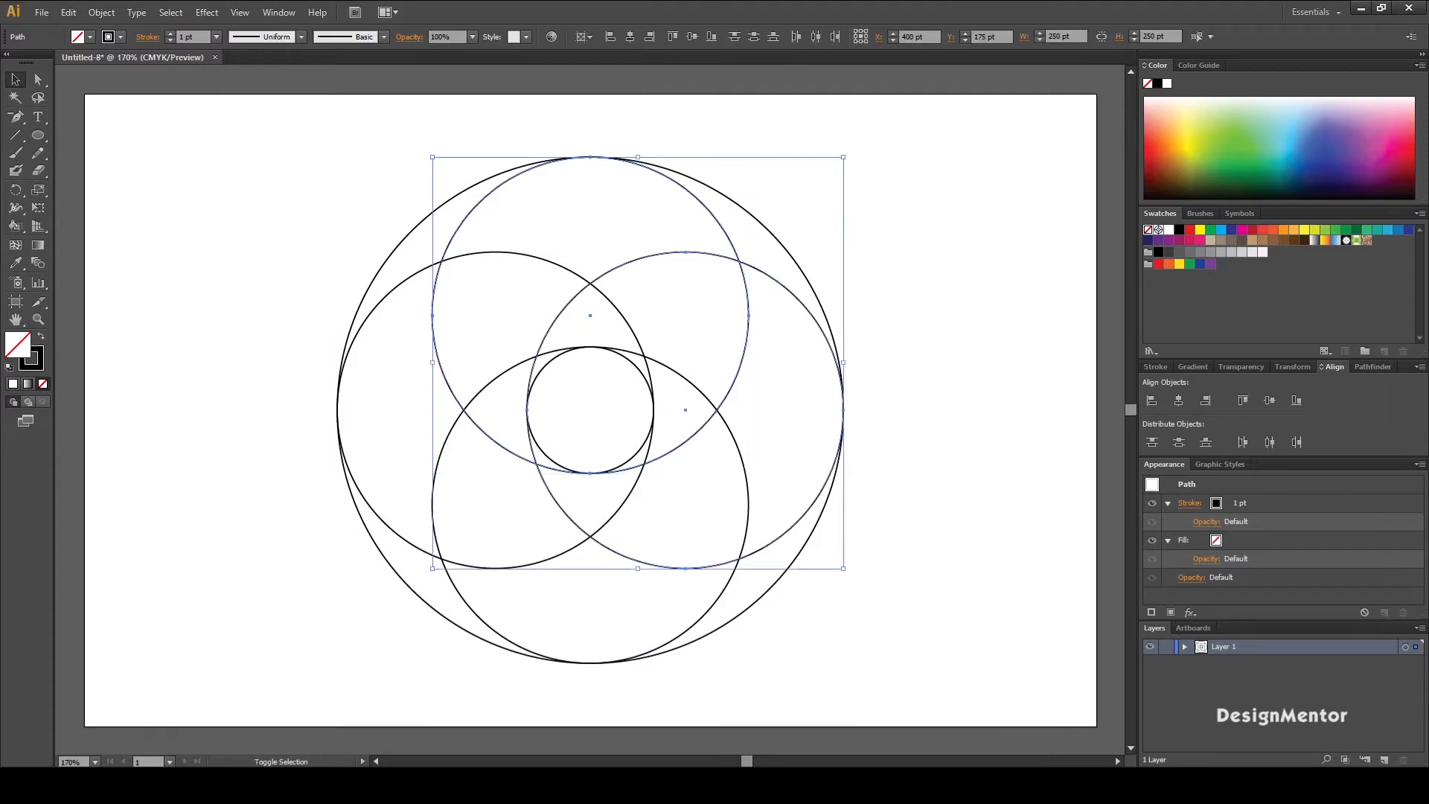
left_click(714, 602, "shift")
left_click(396, 525, "shift")
key("a")
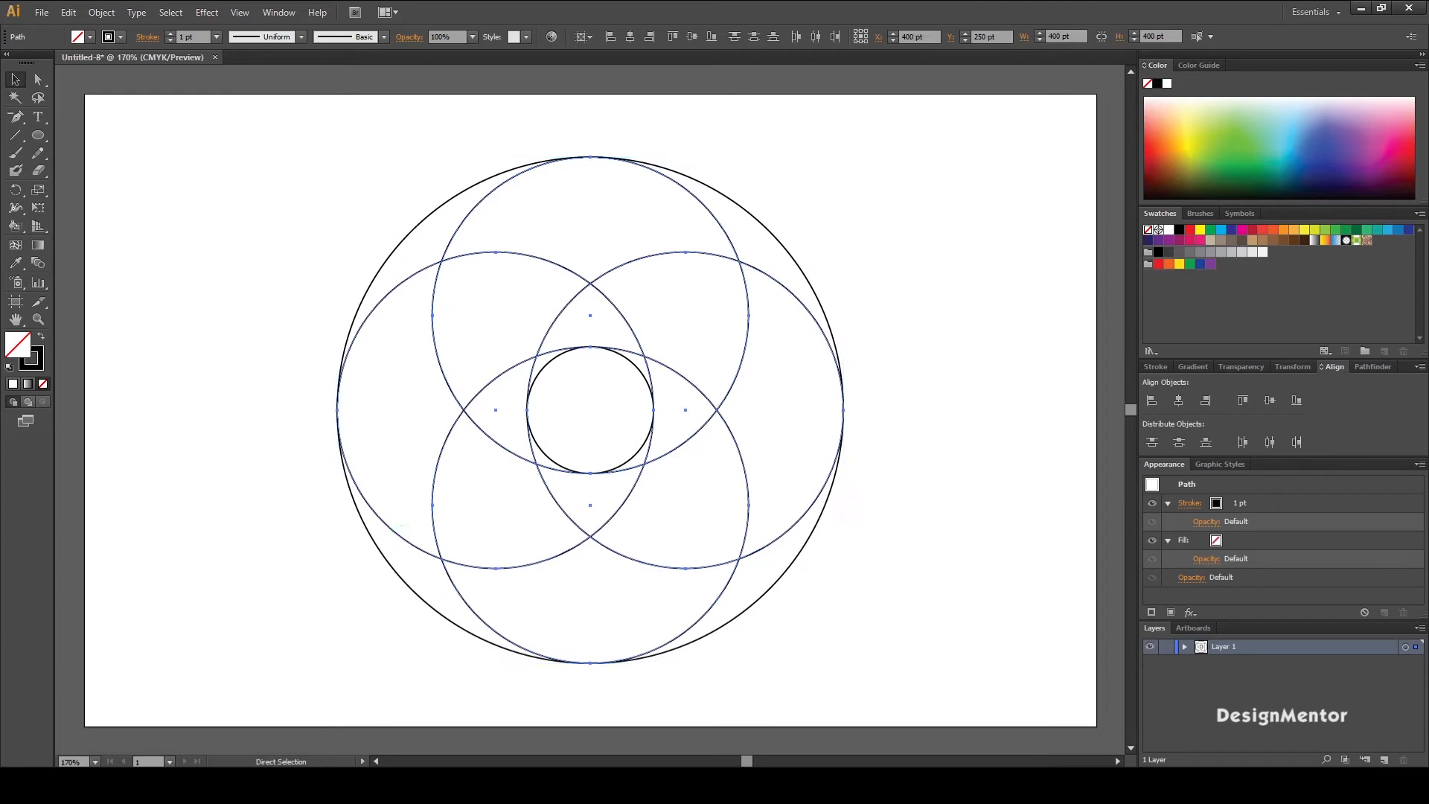
key("v")
left_click(67, 13)
left_click(95, 89)
left_click(68, 13)
left_click(95, 125)
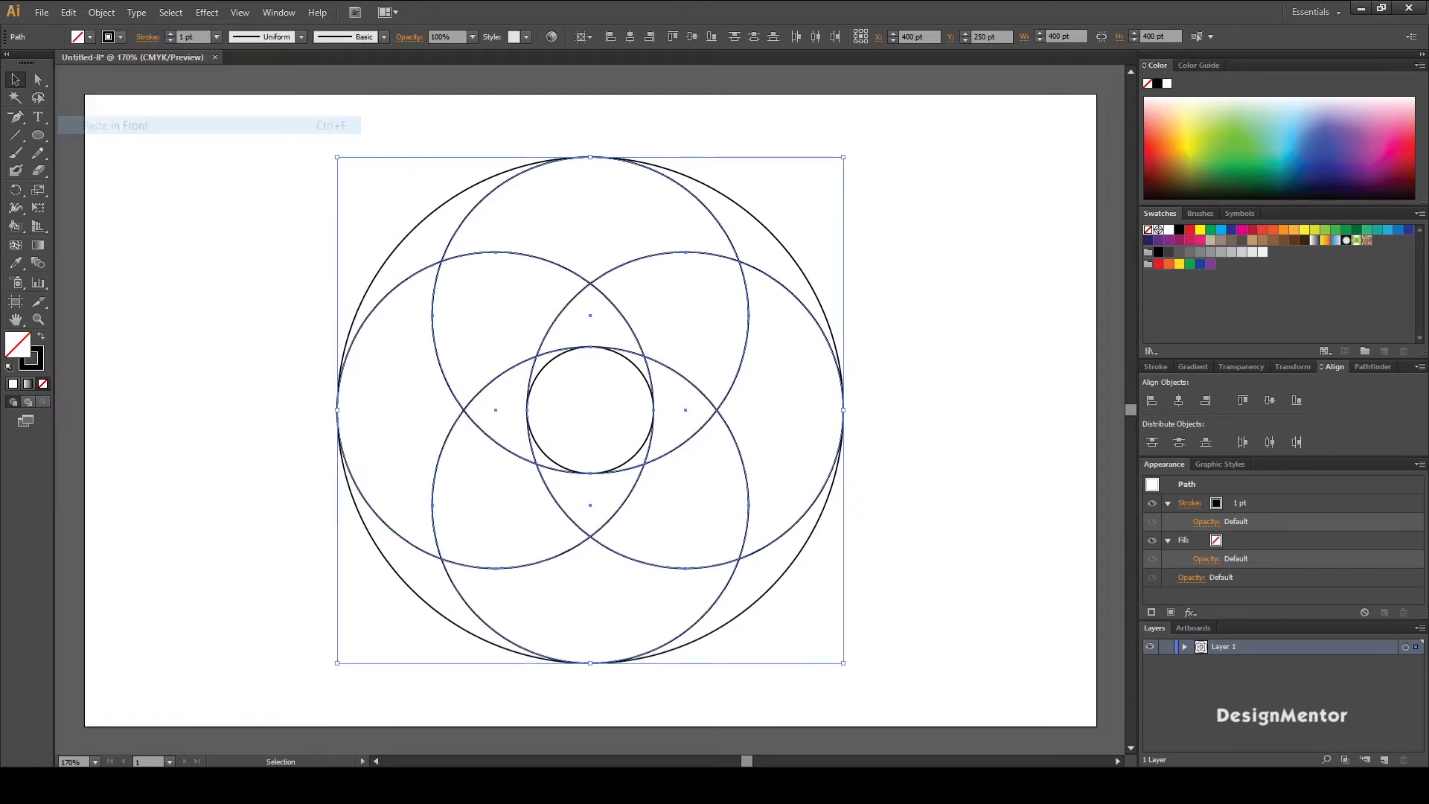
left_click_drag(852, 149, 977, 320)
key("ctrl+shift+a")
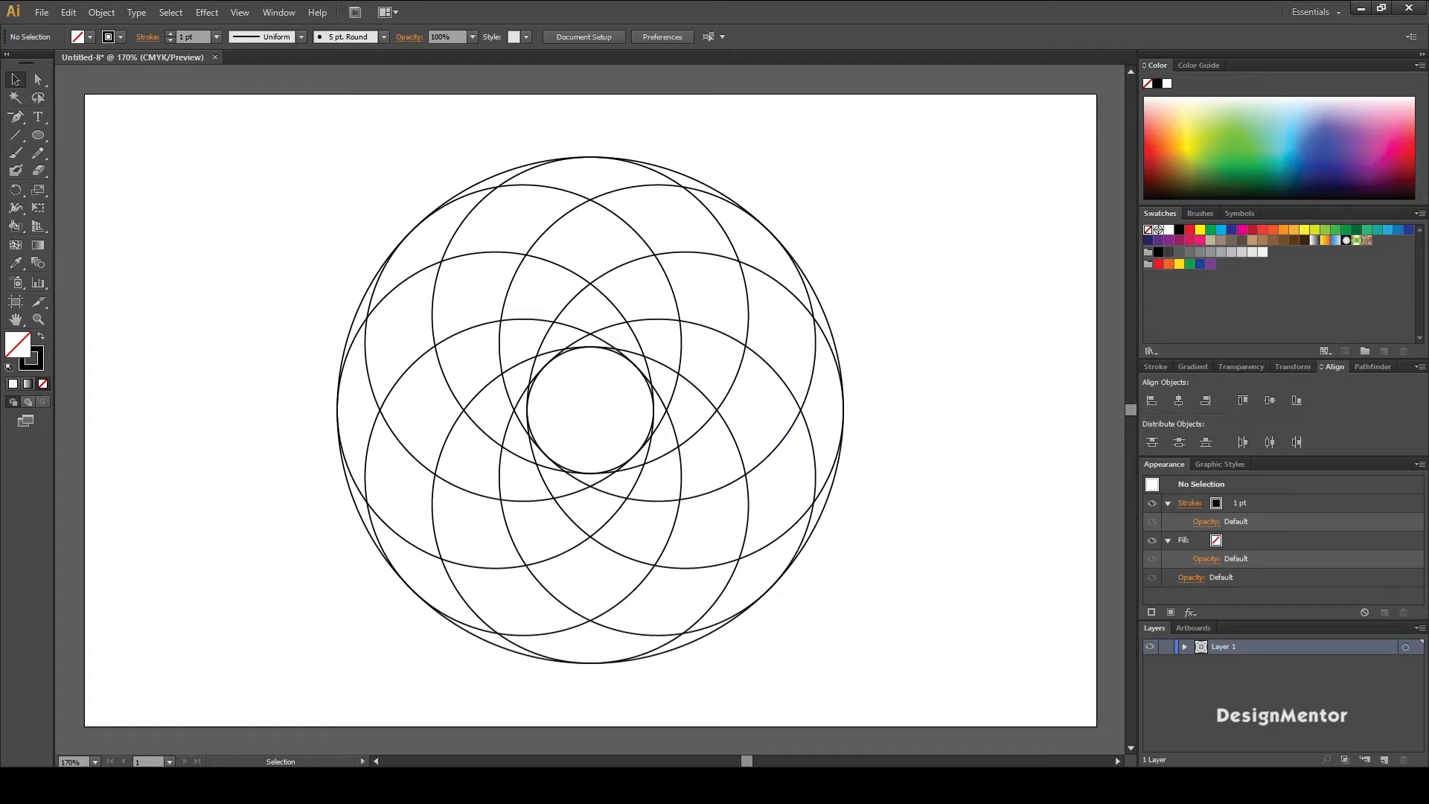
Select all circles and merge the regions of one curved blade from the upper-right rim to the central circle with Shape Builder
left_click_drag(253, 207, 897, 659)
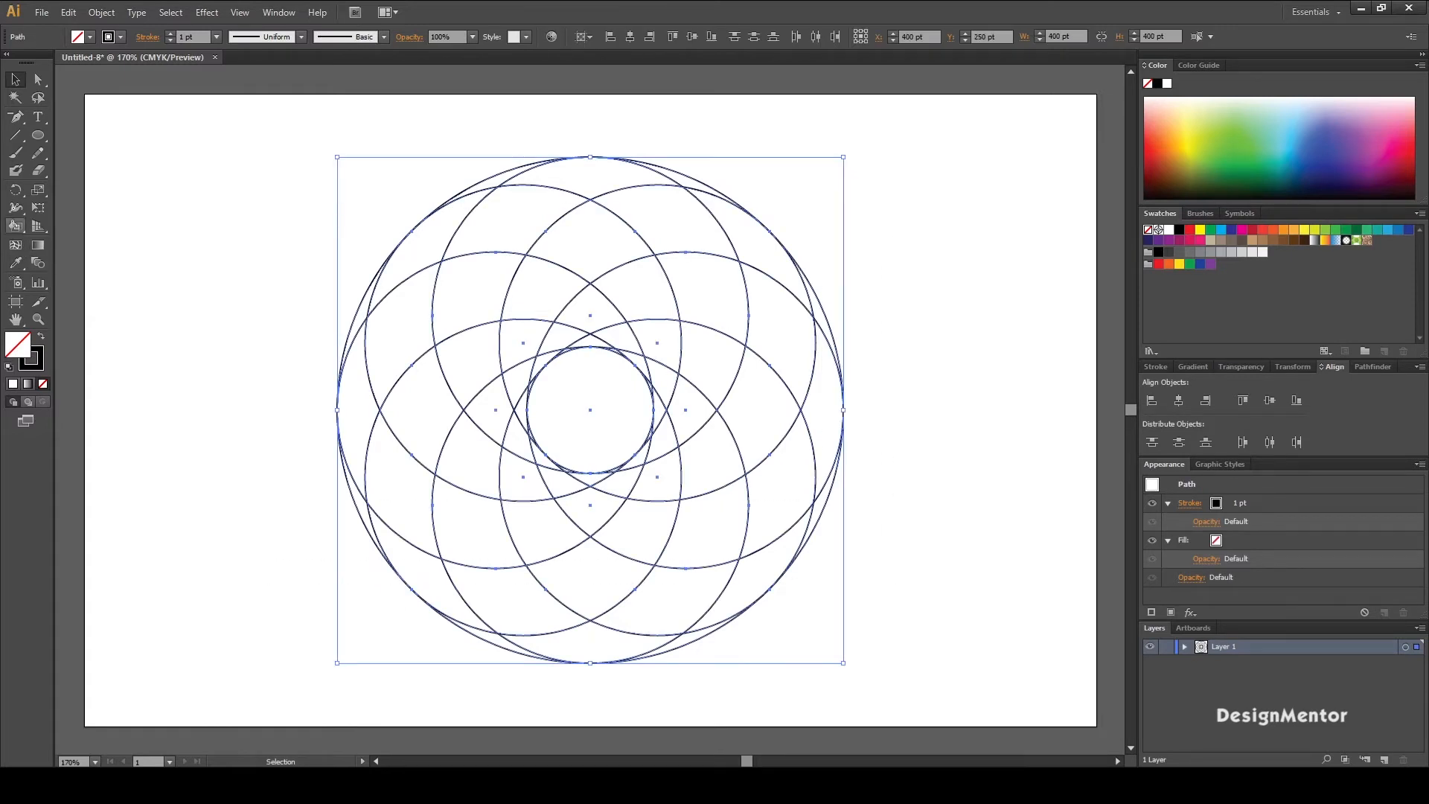
left_click(15, 225)
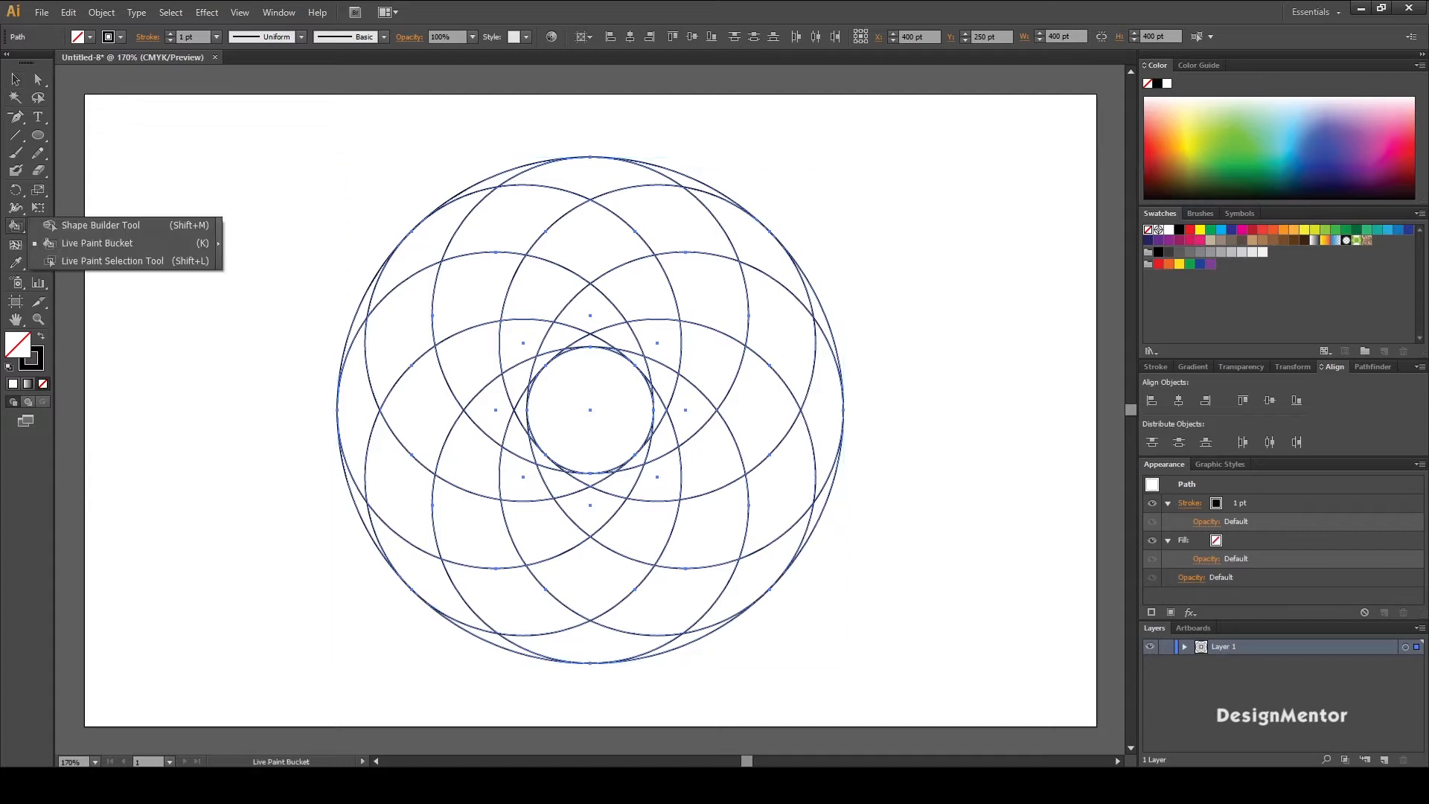
left_click(101, 225)
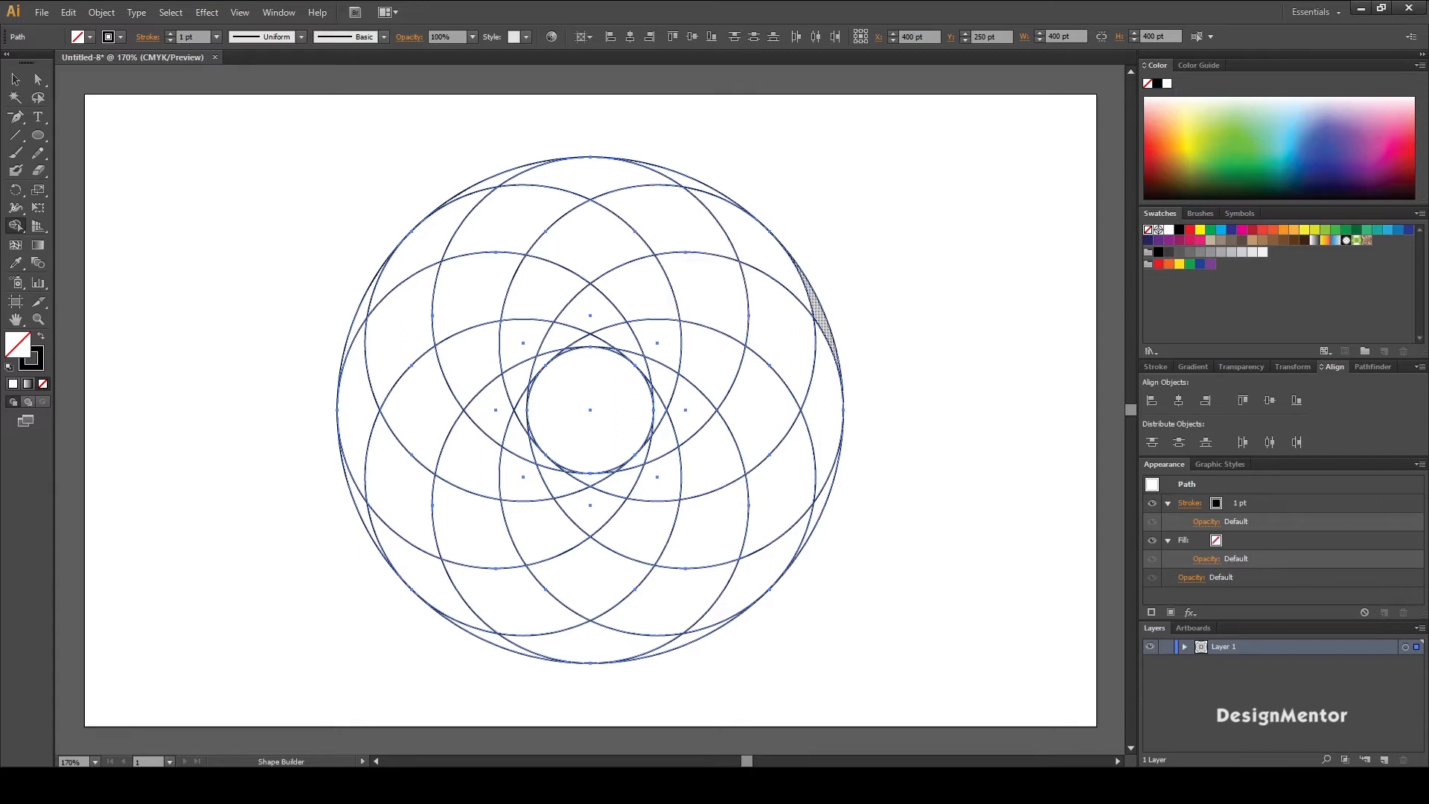
mouse_move(822, 323)
left_mouse_down()
mouse_move(789, 268)
mouse_move(715, 223)
mouse_move(599, 223)
mouse_move(521, 313)
mouse_move(511, 365)
mouse_move(534, 446)
mouse_move(528, 432)
left_mouse_up()
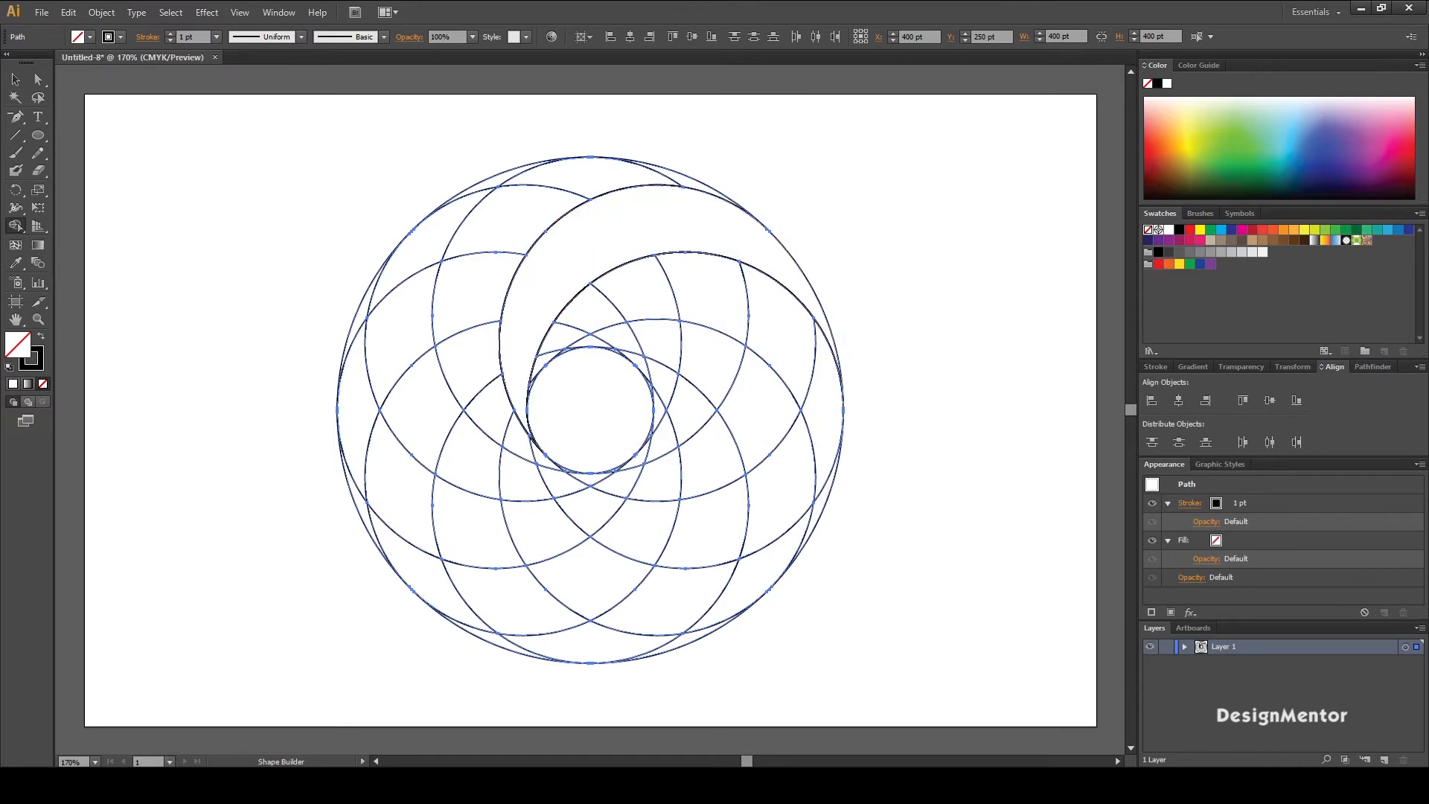
Merge the regions of the next two curved blades clockwise along the right side, each tapering to the central circle
left_click_drag(822, 504, 823, 452)
mouse_move(818, 372)
left_mouse_down()
mouse_move(789, 320)
mouse_move(693, 283)
mouse_move(596, 302)
left_mouse_up()
mouse_move(707, 290)
left_mouse_down()
mouse_move(566, 327)
mouse_move(529, 388)
left_mouse_up()
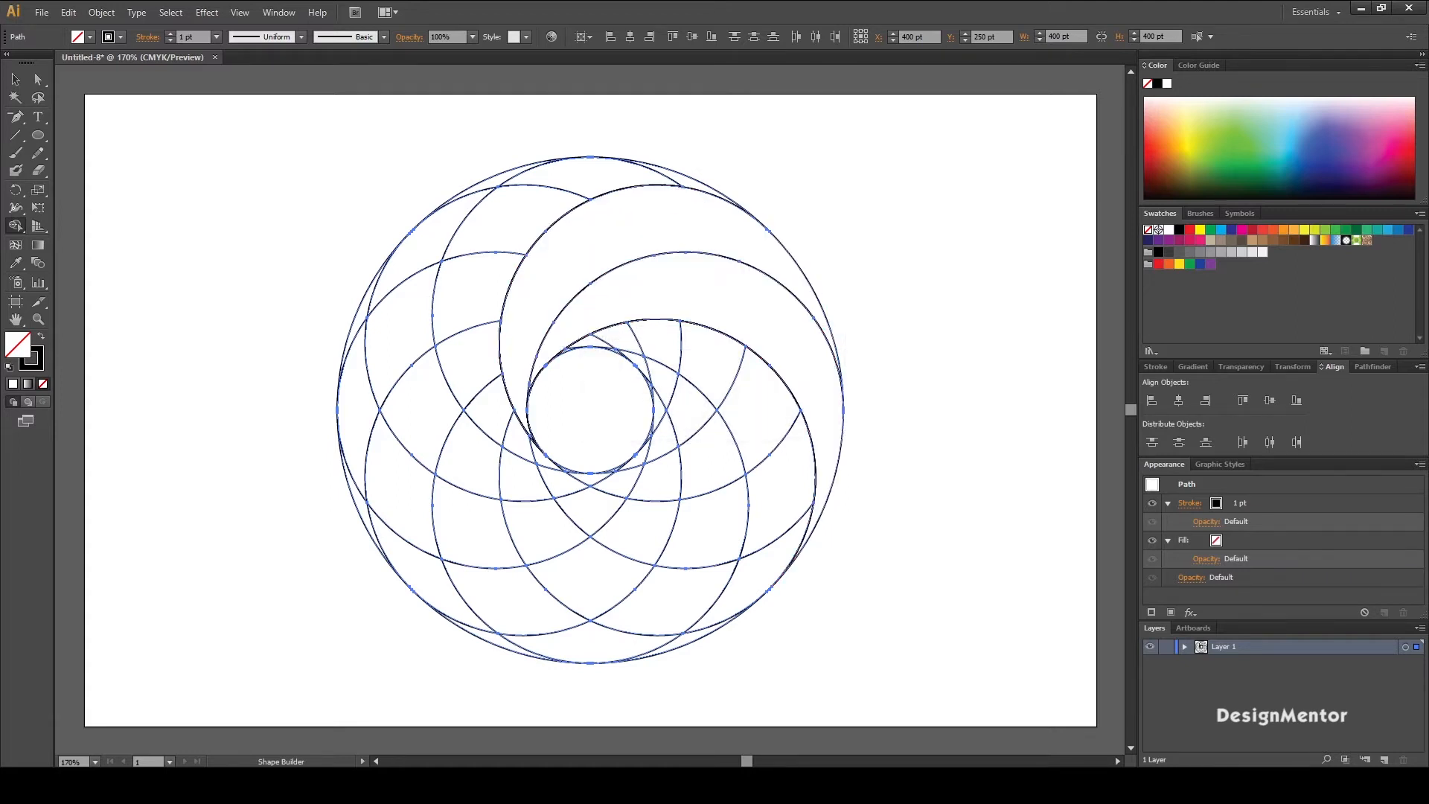
mouse_move(771, 557)
left_mouse_down()
mouse_move(784, 485)
mouse_move(755, 400)
mouse_move(701, 353)
mouse_move(571, 344)
left_mouse_up()
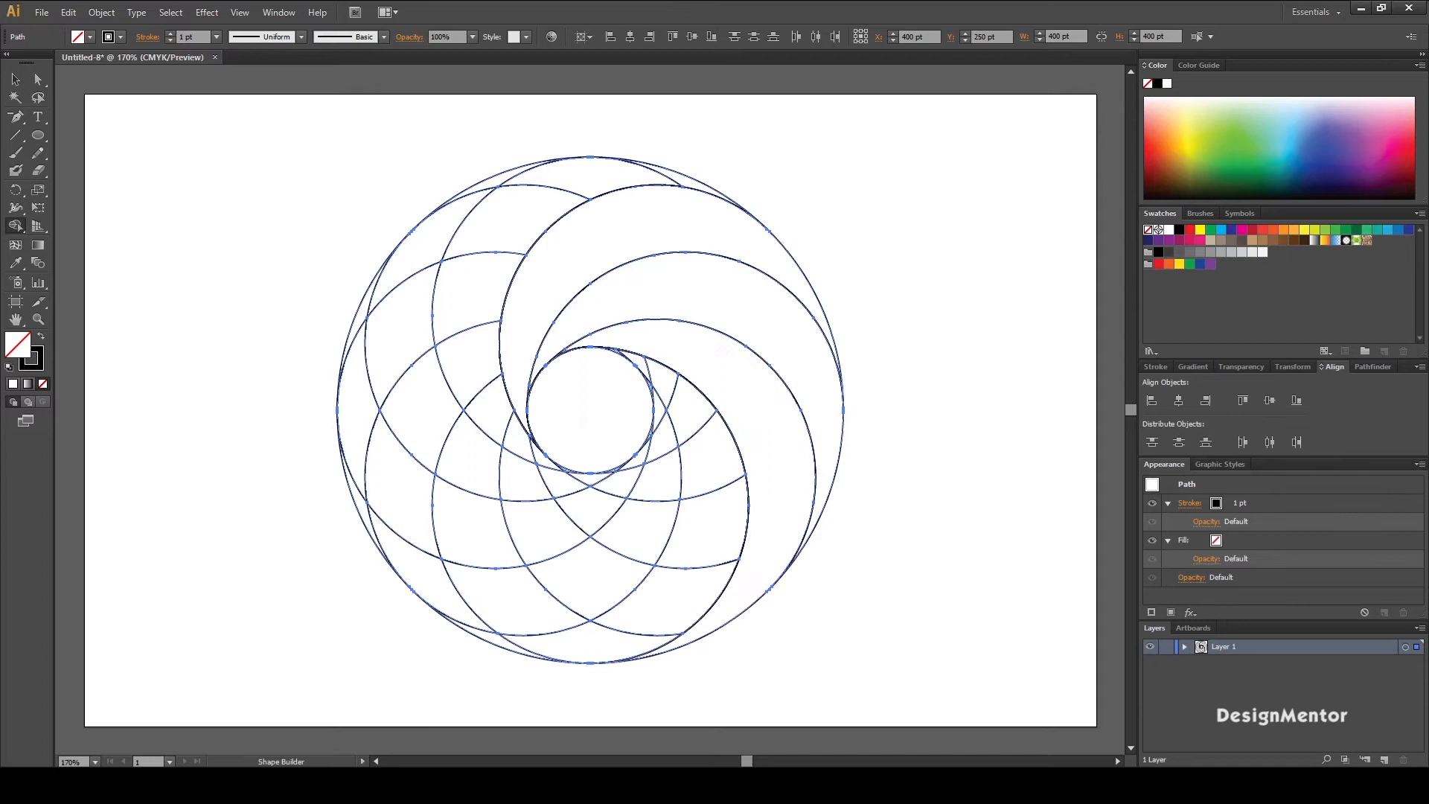
Merge the regions of the fourth and fifth curved blades, sweeping from the bottom and lower-left rim to the central circle
mouse_move(514, 646)
left_mouse_down()
mouse_move(590, 641)
mouse_move(673, 596)
left_mouse_up()
mouse_move(682, 592)
left_mouse_down()
mouse_move(711, 516)
mouse_move(703, 443)
mouse_move(678, 378)
mouse_move(619, 353)
mouse_move(643, 364)
left_mouse_up()
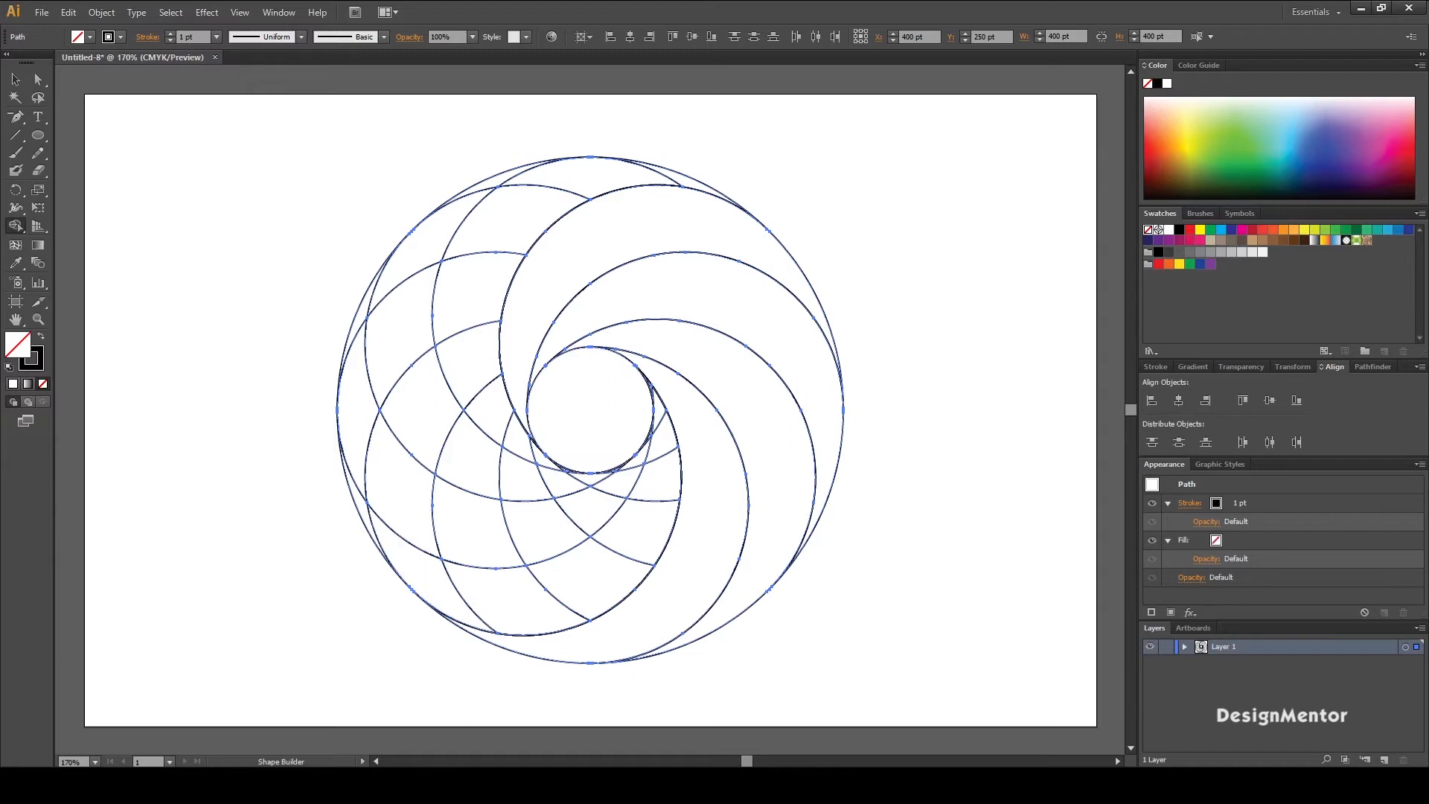
left_click_drag(437, 588, 610, 587)
mouse_move(615, 561)
left_mouse_down()
mouse_move(654, 524)
mouse_move(660, 408)
left_mouse_up()
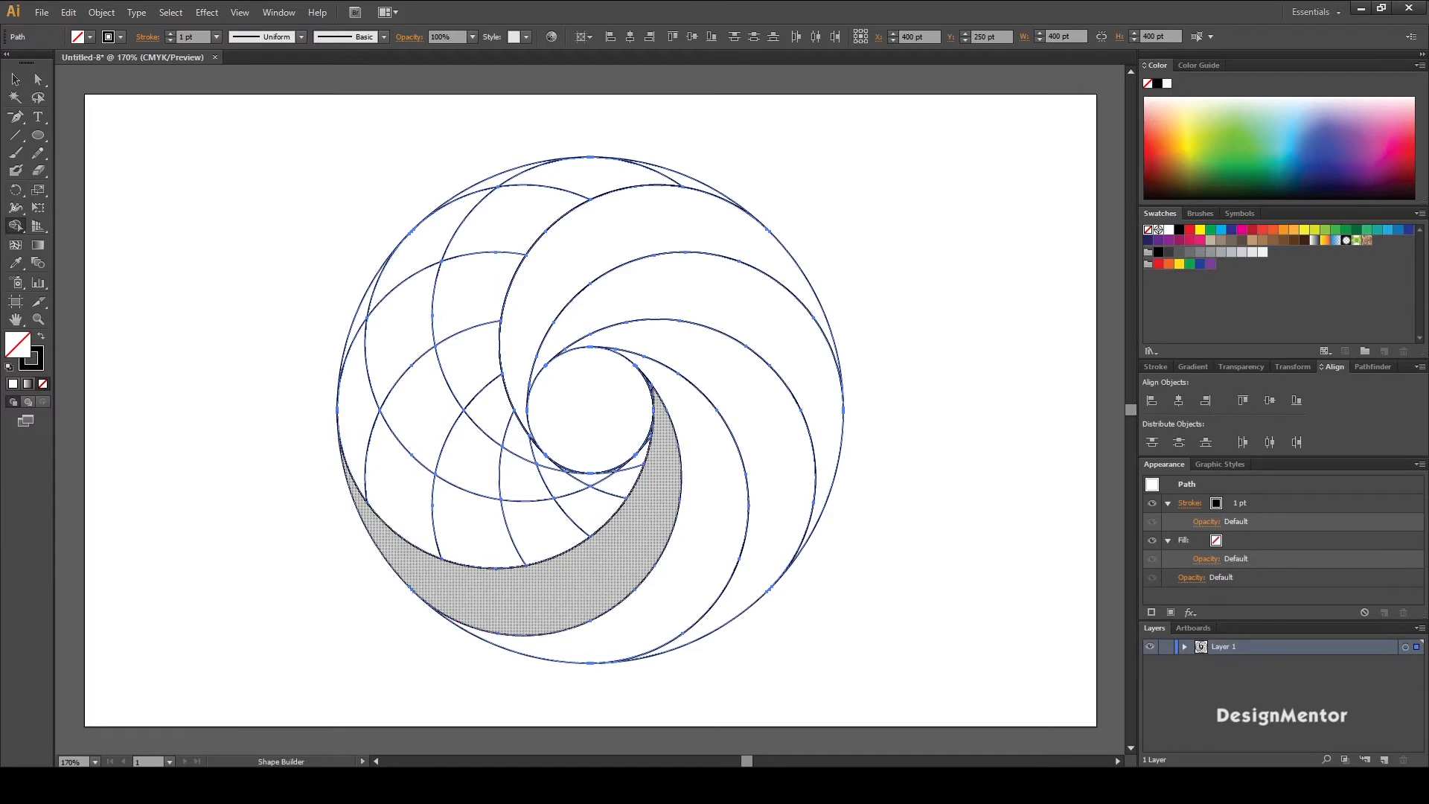
mouse_move(656, 407)
left_mouse_down()
mouse_move(649, 387)
mouse_move(660, 416)
left_mouse_up()
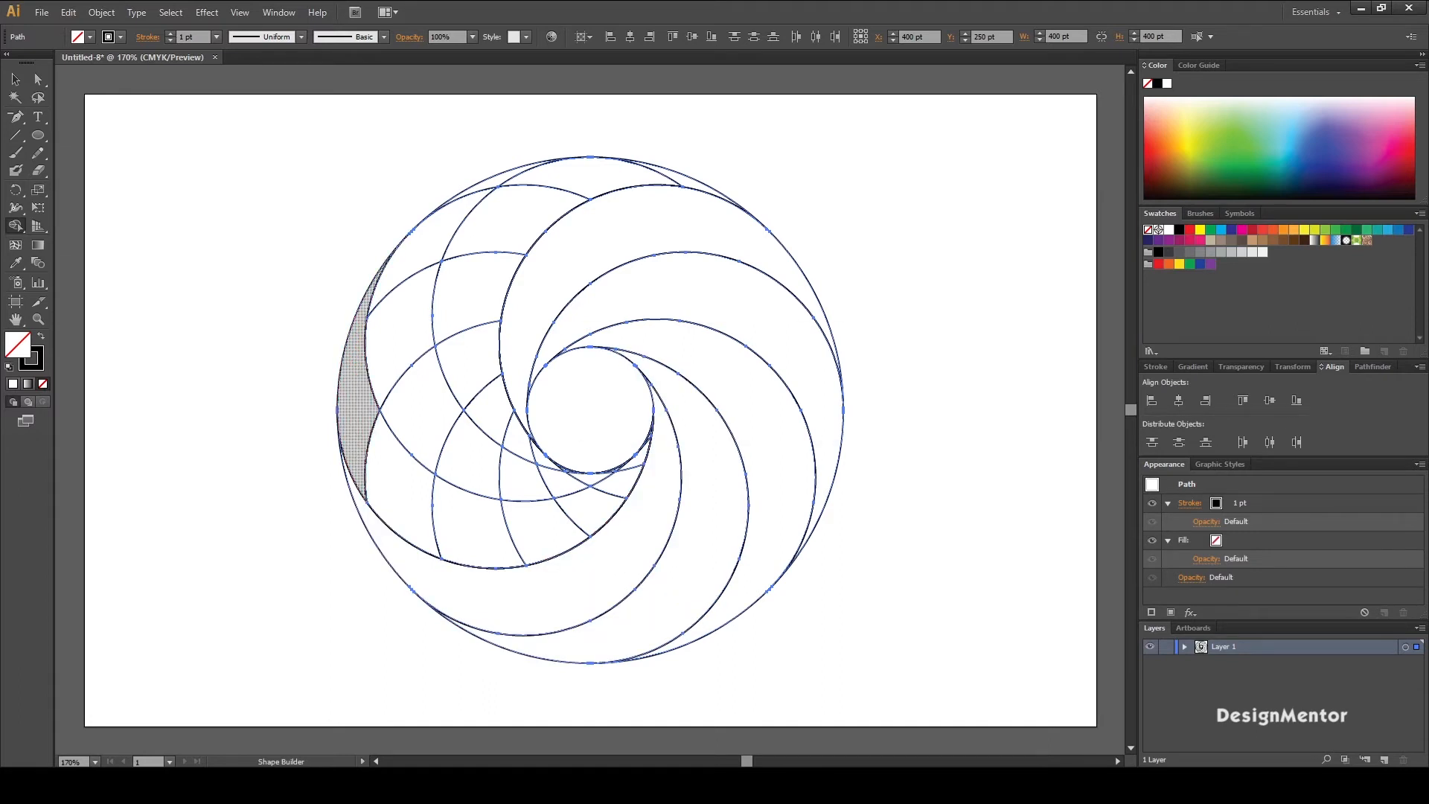
Merge the regions of the last three curved blades, on the left and upper-left side, each tapering to the central circle
mouse_move(356, 417)
left_mouse_down()
mouse_move(447, 529)
mouse_move(560, 541)
mouse_move(619, 506)
mouse_move(641, 468)
left_mouse_up()
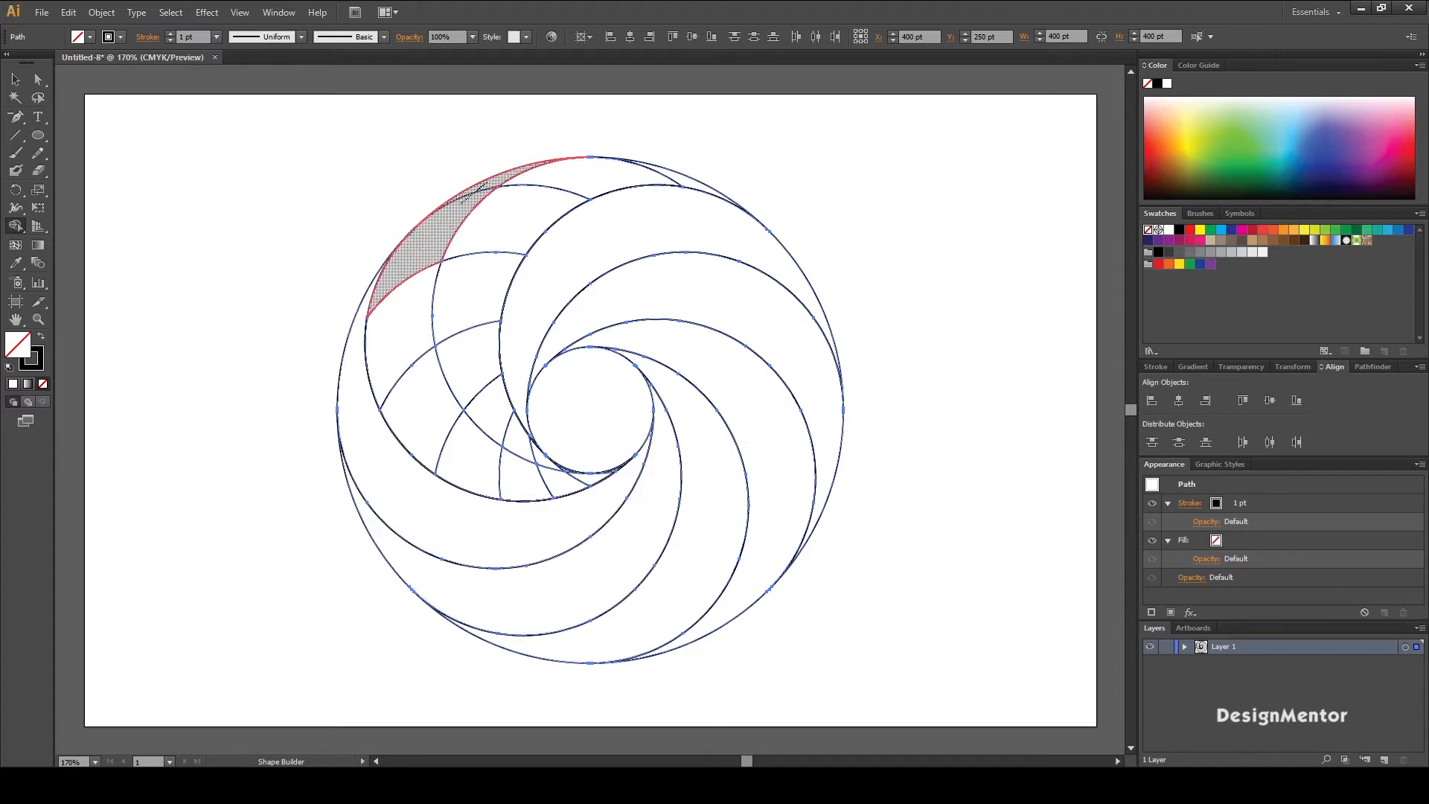
mouse_move(404, 271)
left_mouse_down()
mouse_move(394, 350)
mouse_move(417, 432)
mouse_move(487, 487)
left_mouse_up()
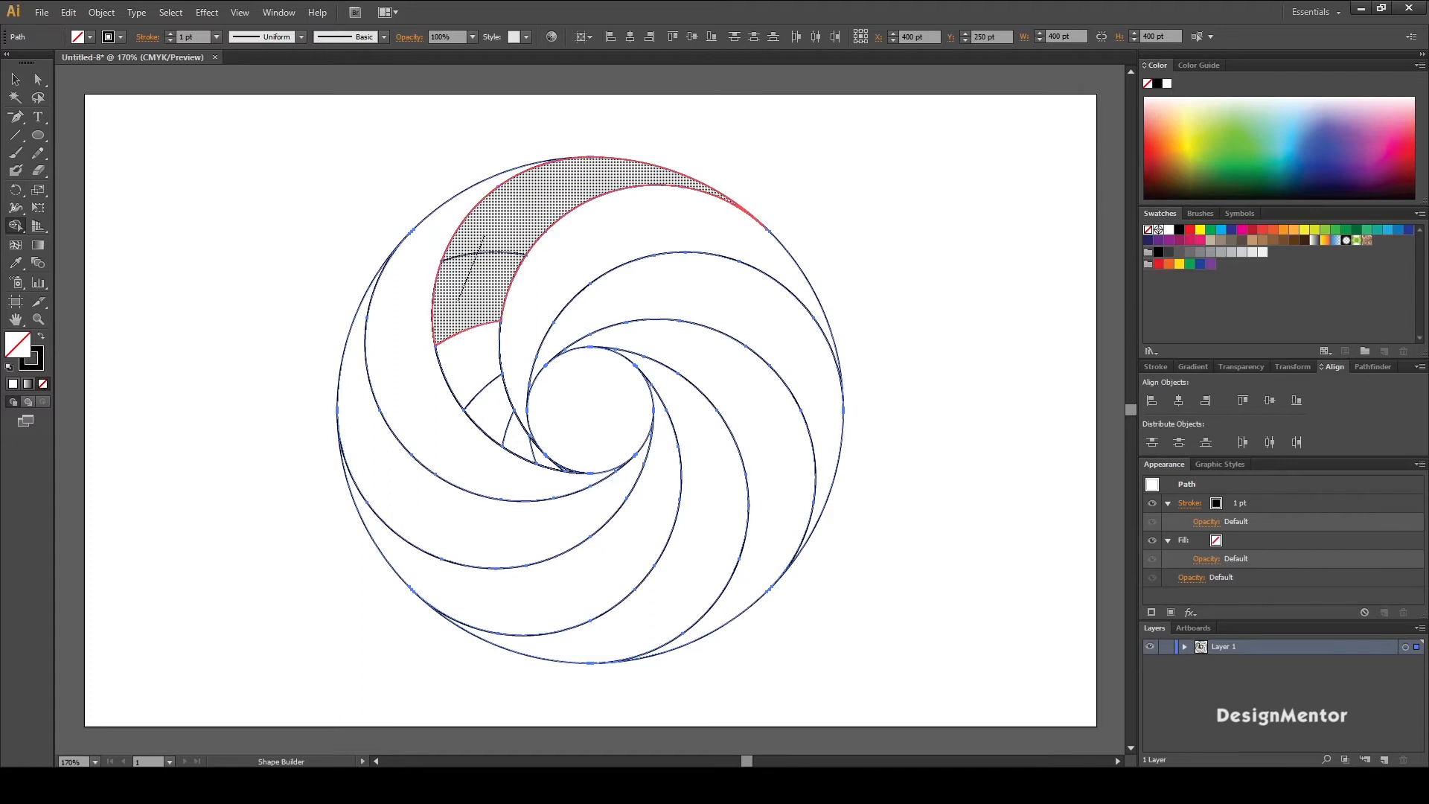
left_click_drag(466, 407, 477, 402)
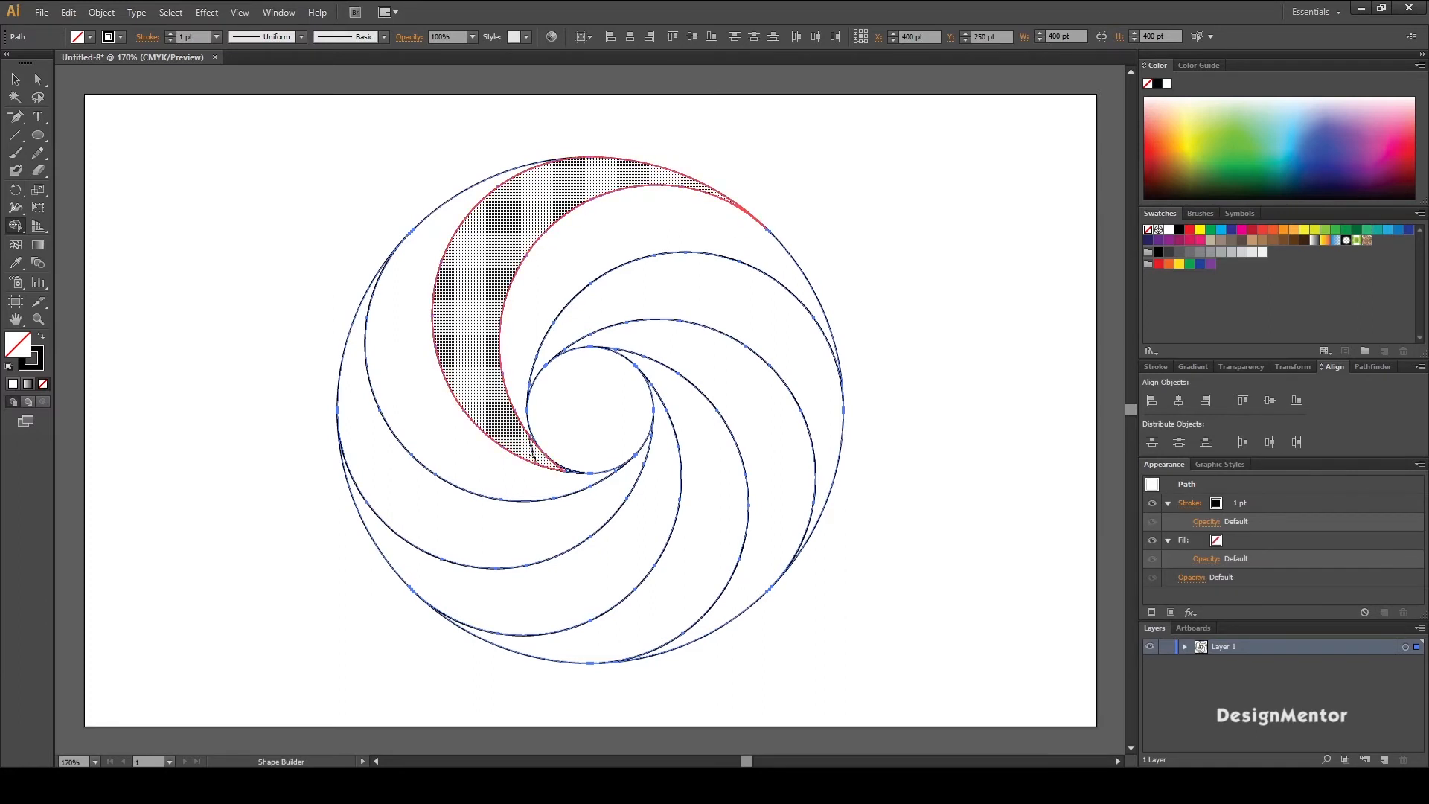
left_click_drag(545, 461, 566, 453)
key("ctrl+z")
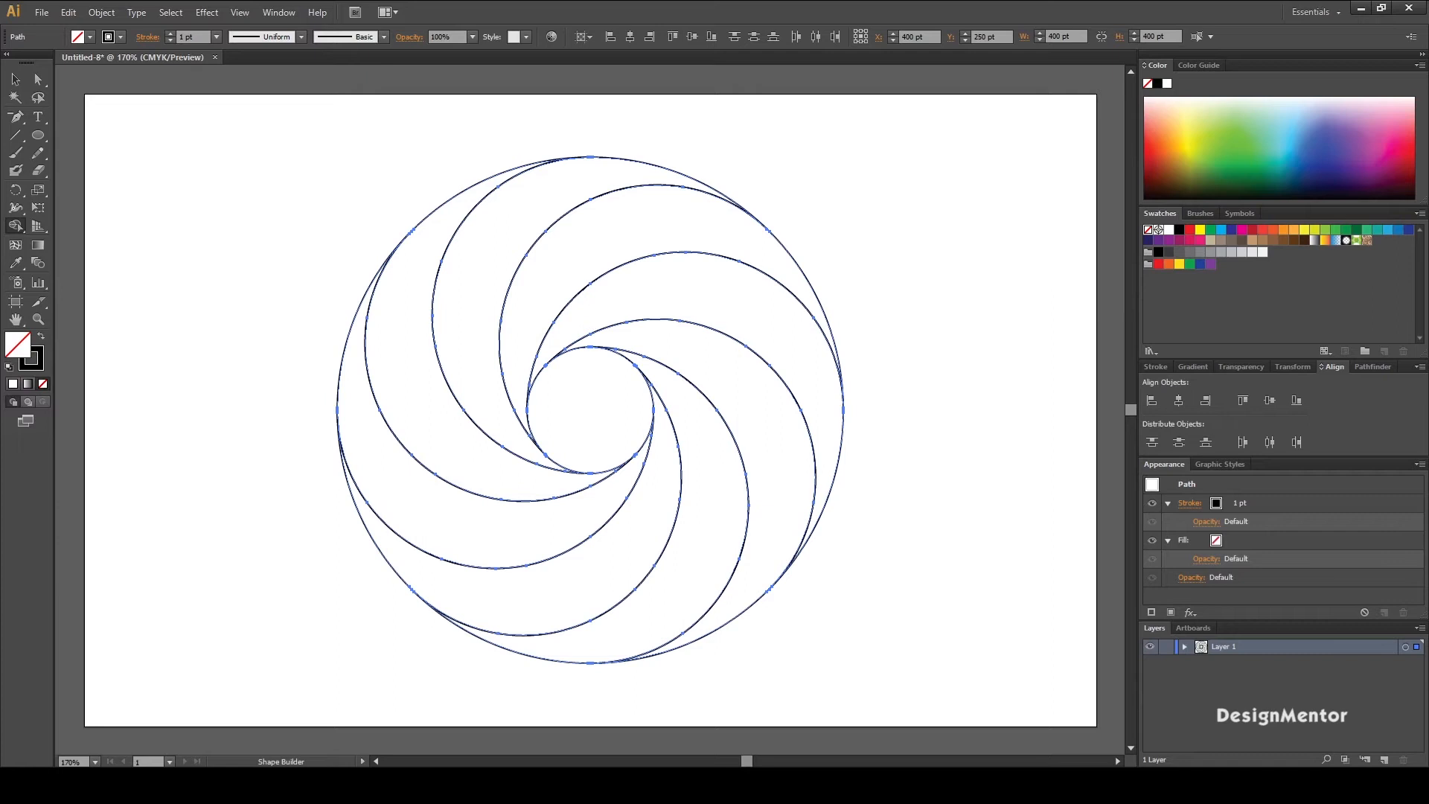
Select the whole swirl and fill every second blade, four in all, with light green using the Live Paint Bucket
left_click(15, 79)
key("ctrl+shift+a")
left_click_drag(226, 172, 869, 531)
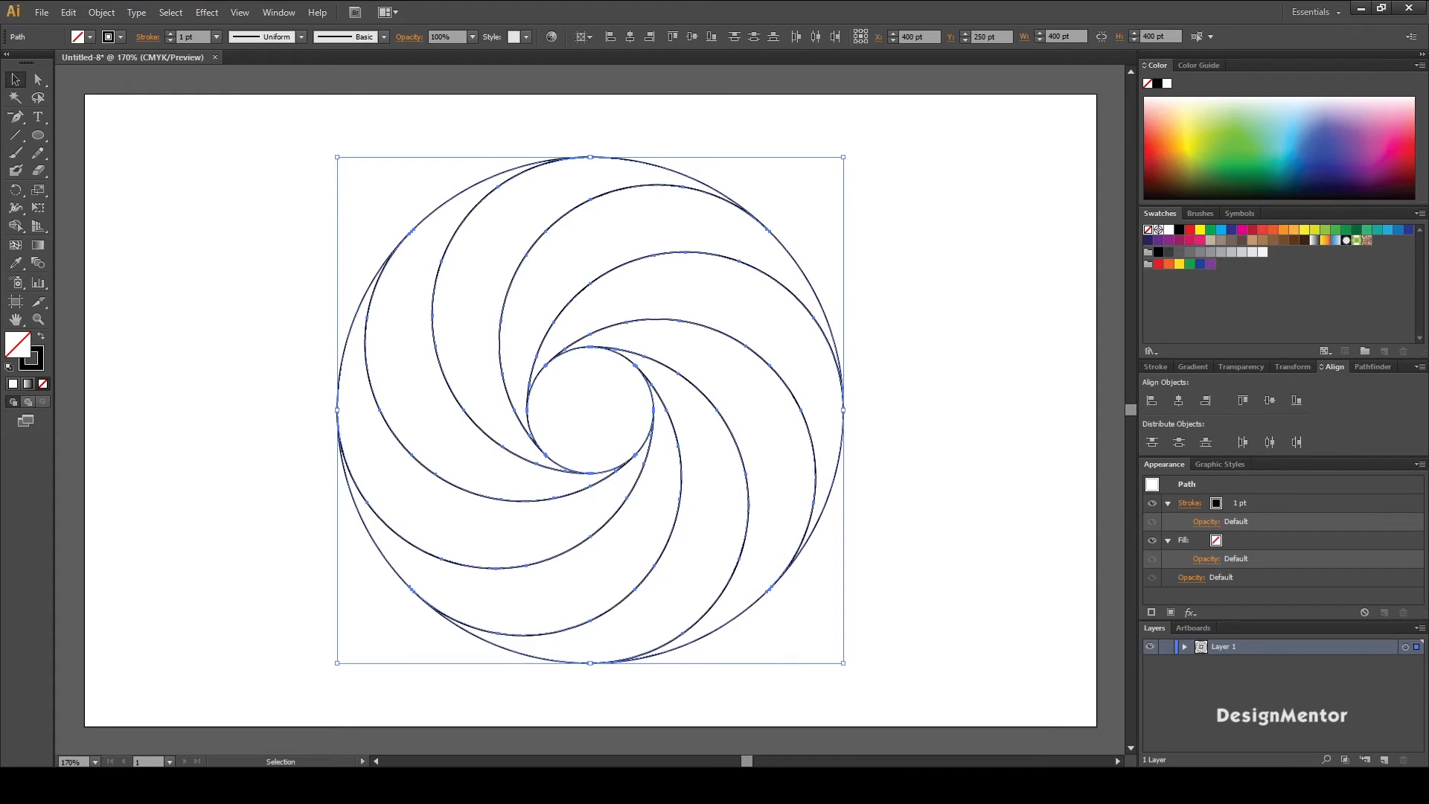
key("ctrl+shift+a")
left_click_drag(276, 203, 901, 582)
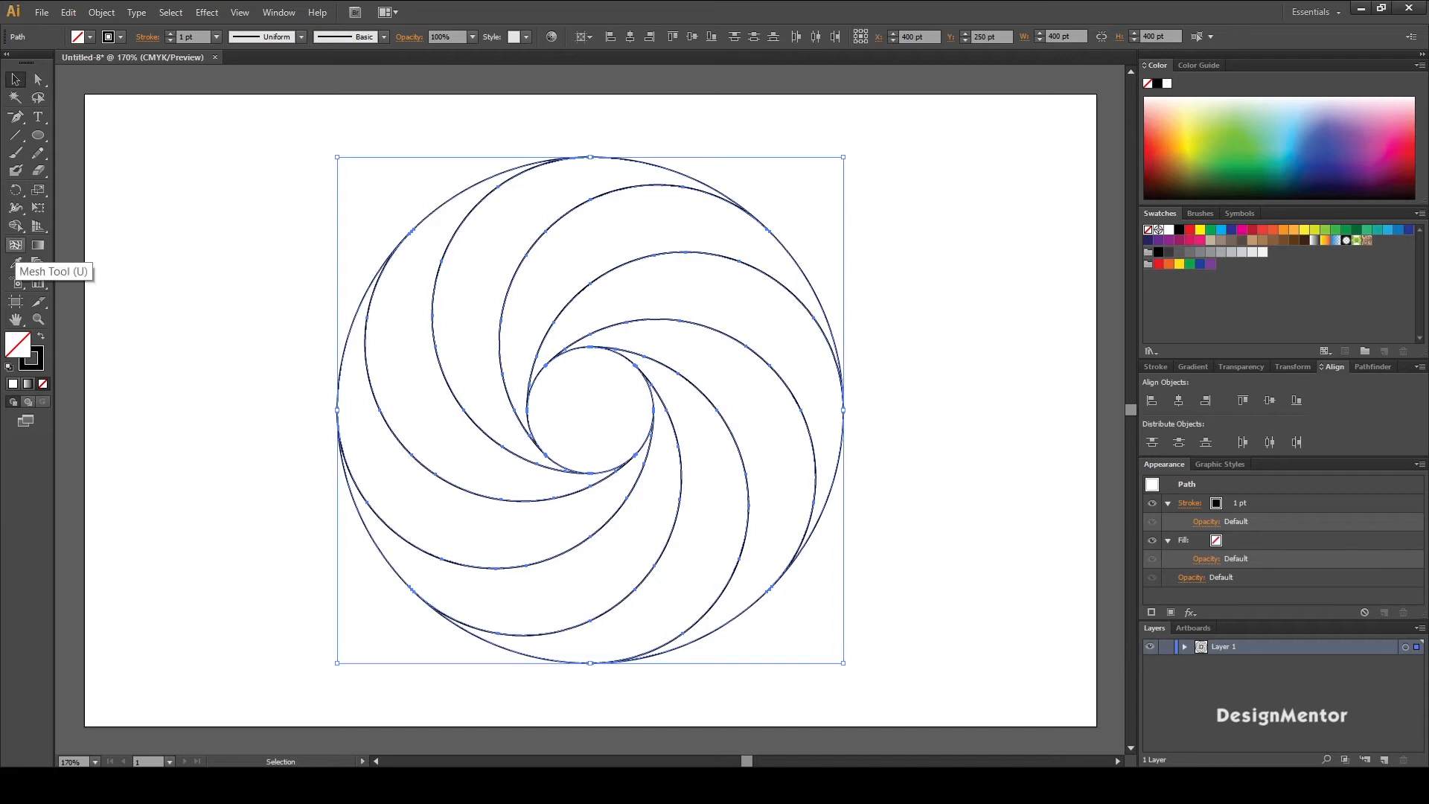
left_click(15, 226)
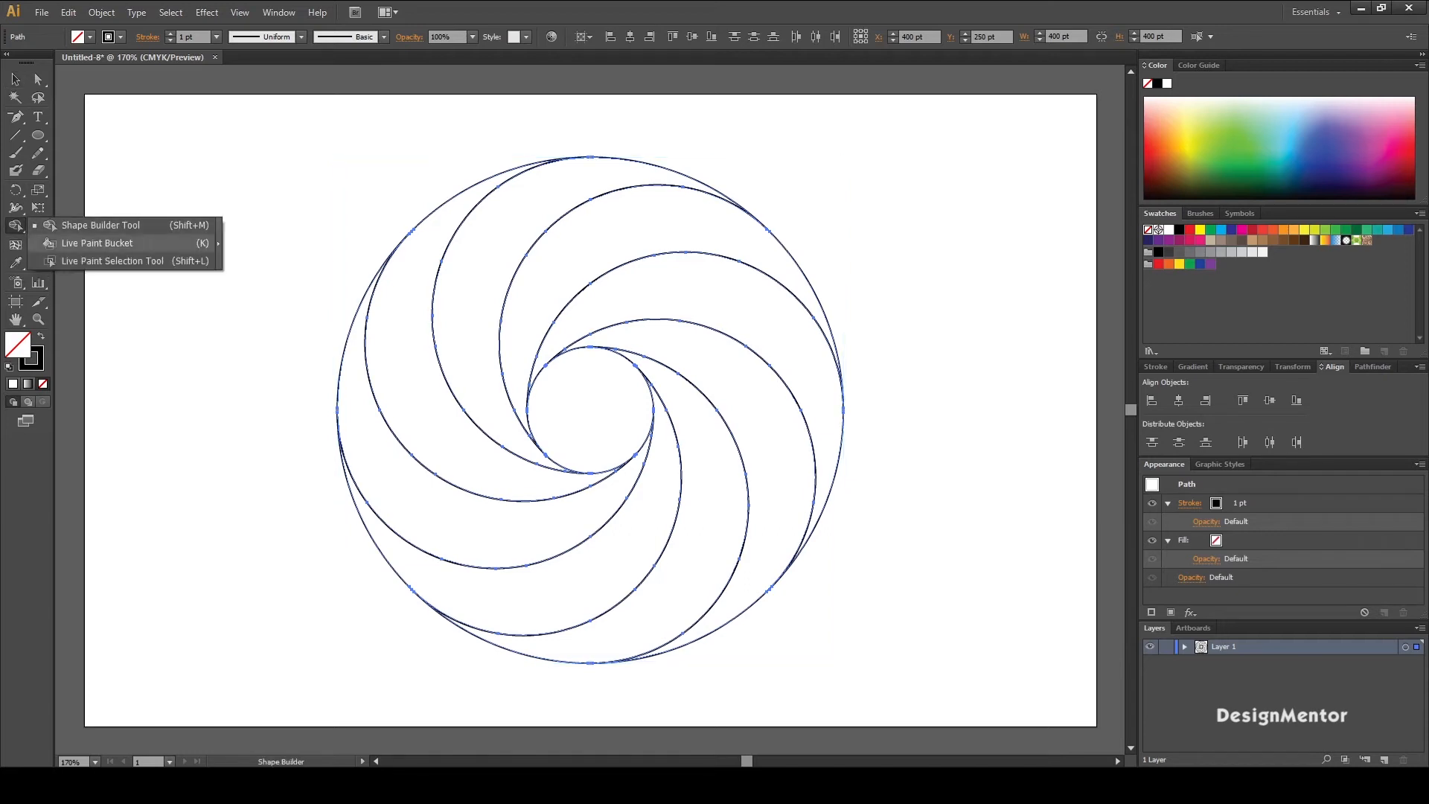
left_click(51, 244)
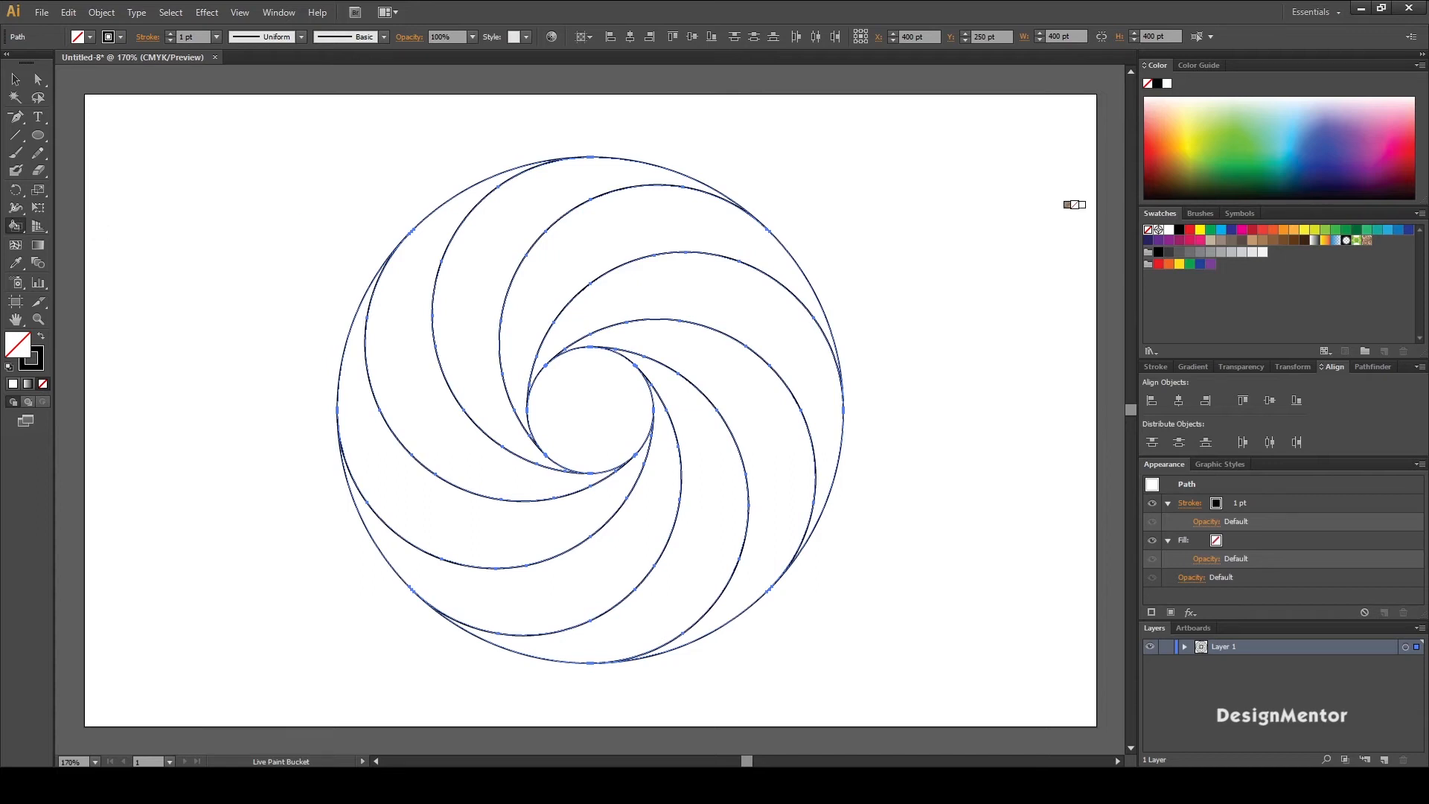
key("Right")
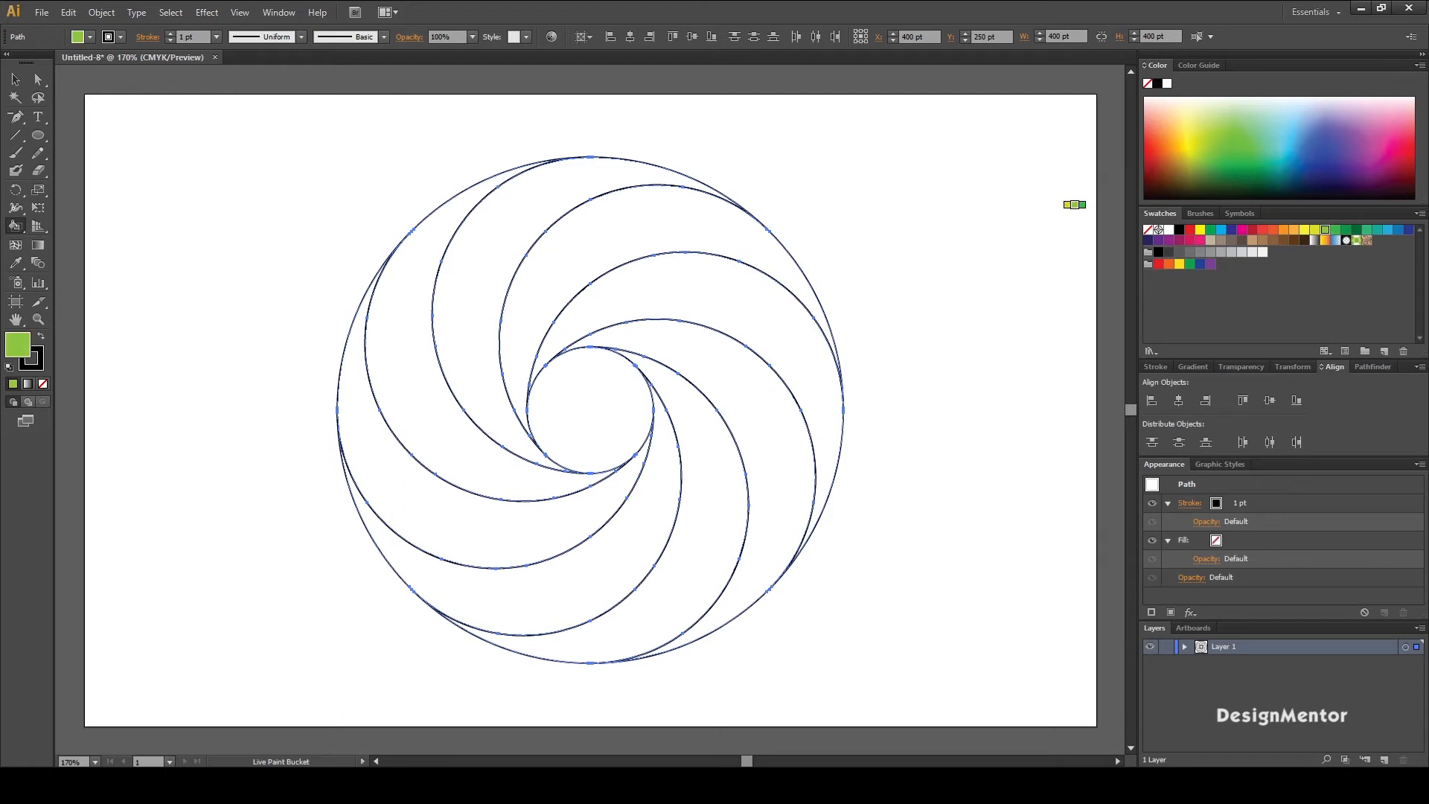
key("Left")
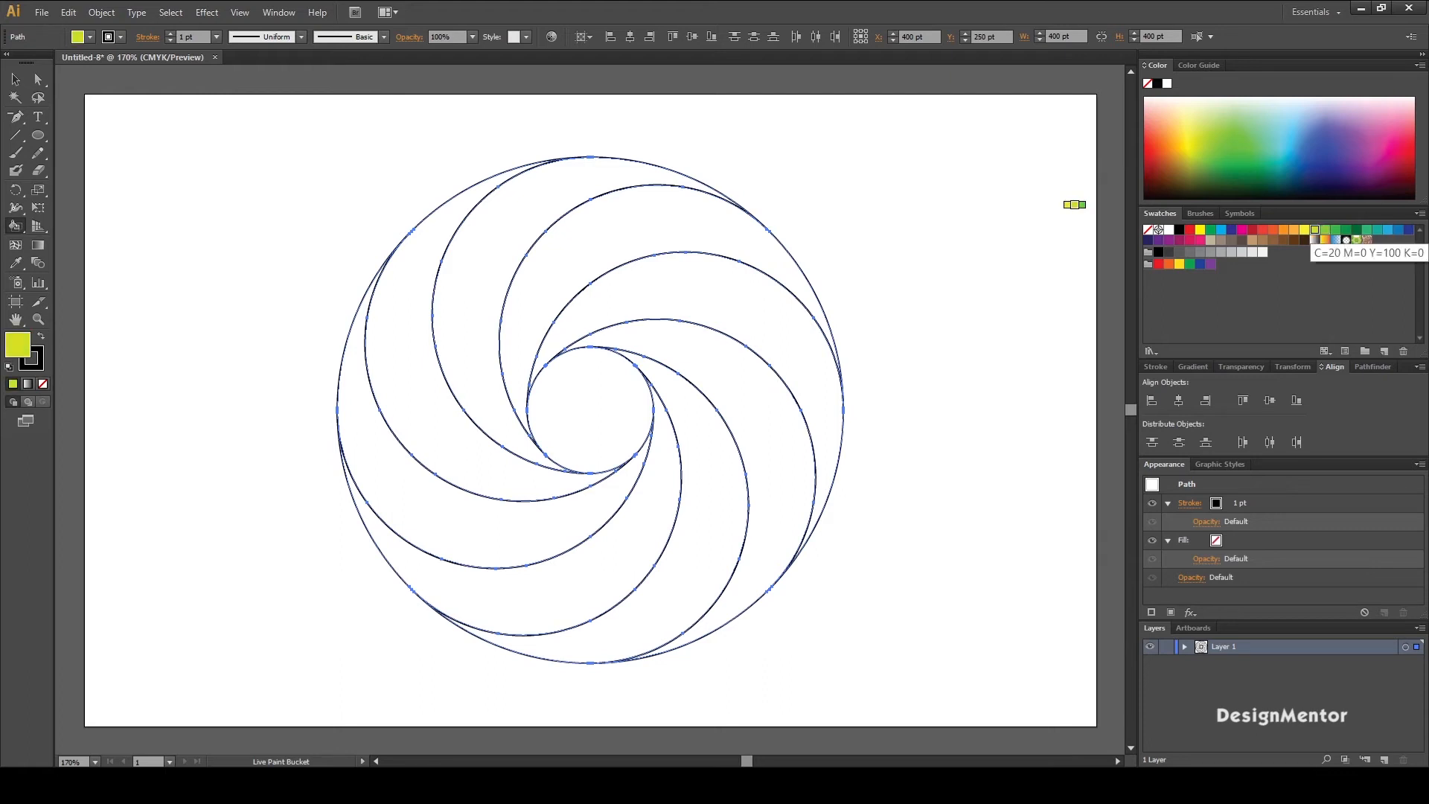
key("Right")
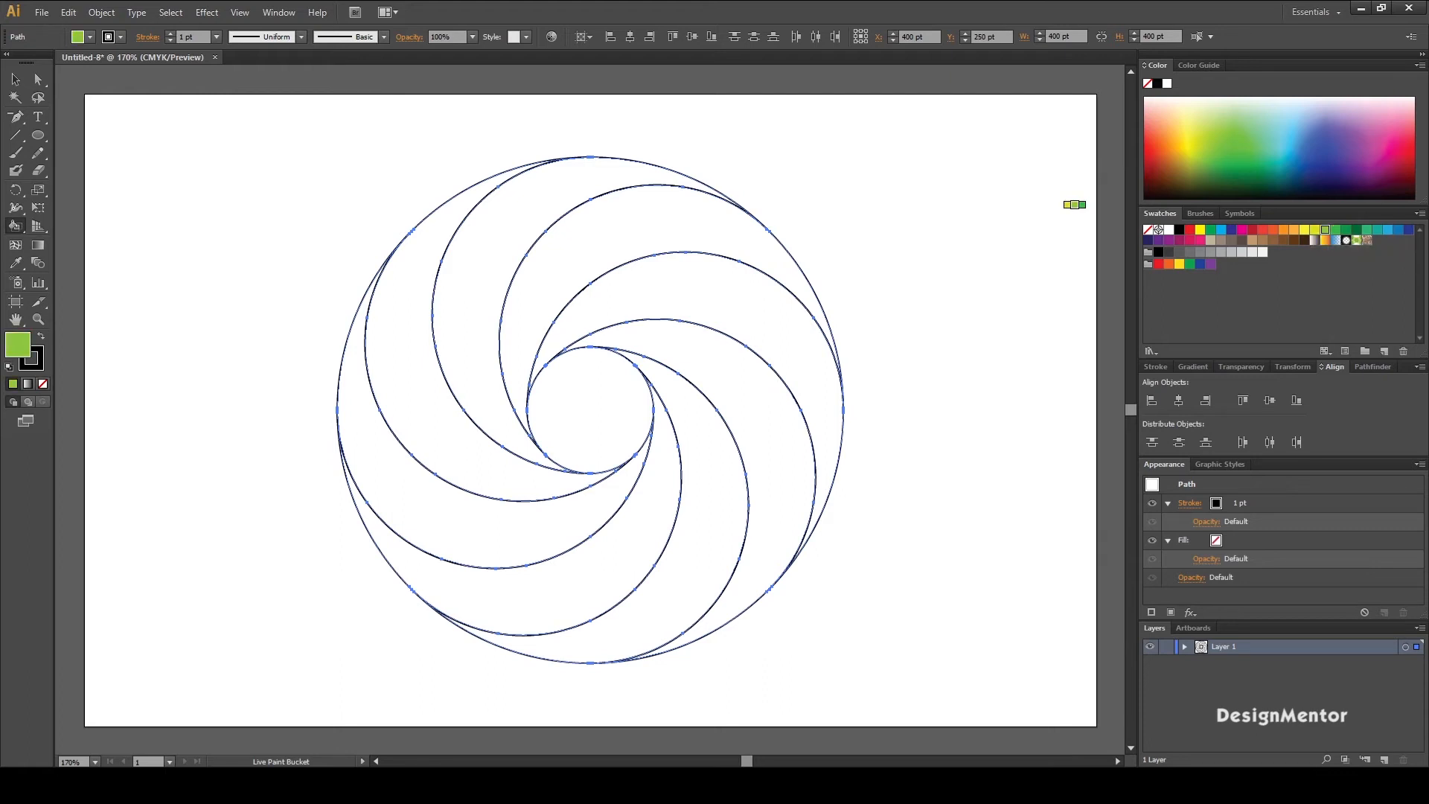
left_click(605, 223)
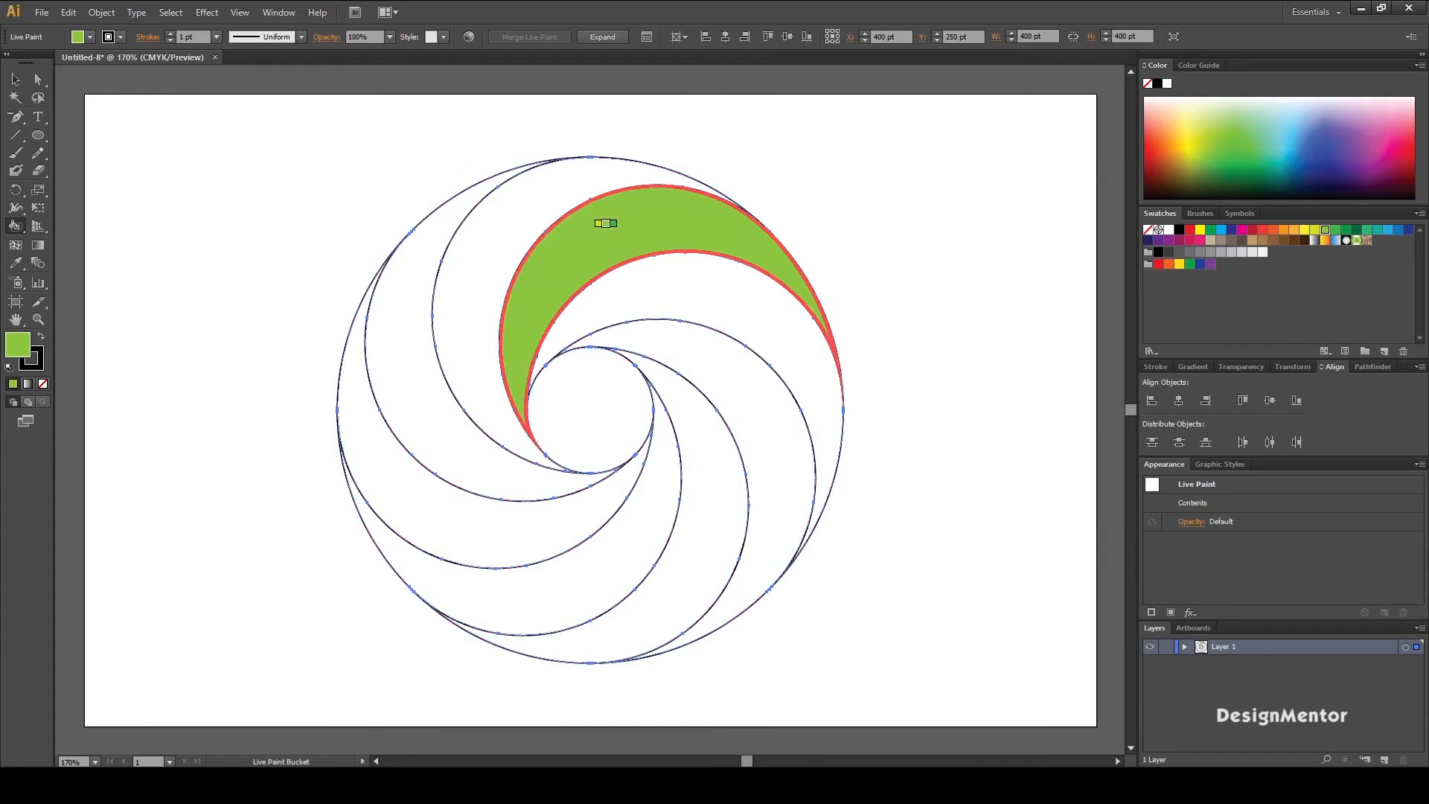
left_click(727, 363)
left_click(643, 491)
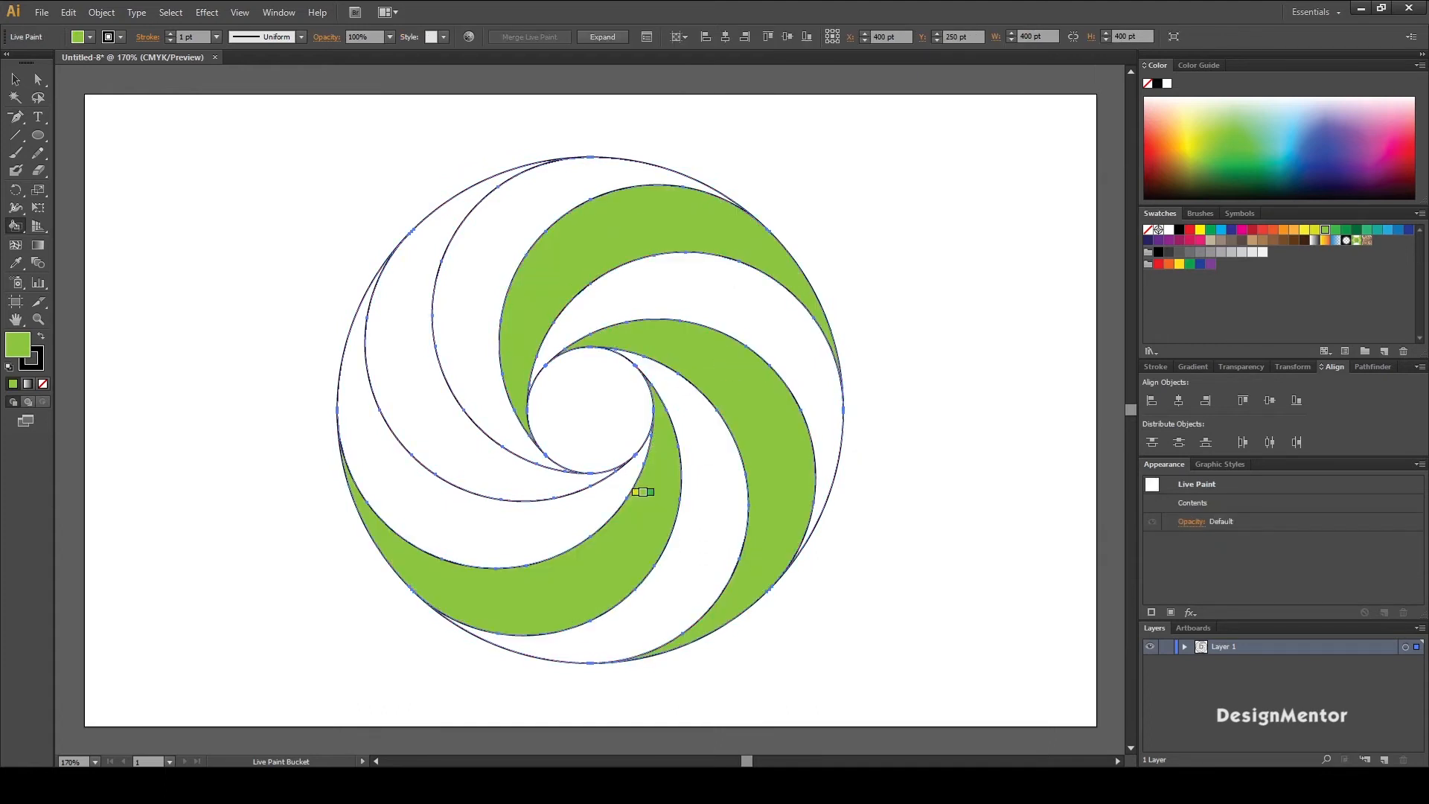
left_click(460, 452)
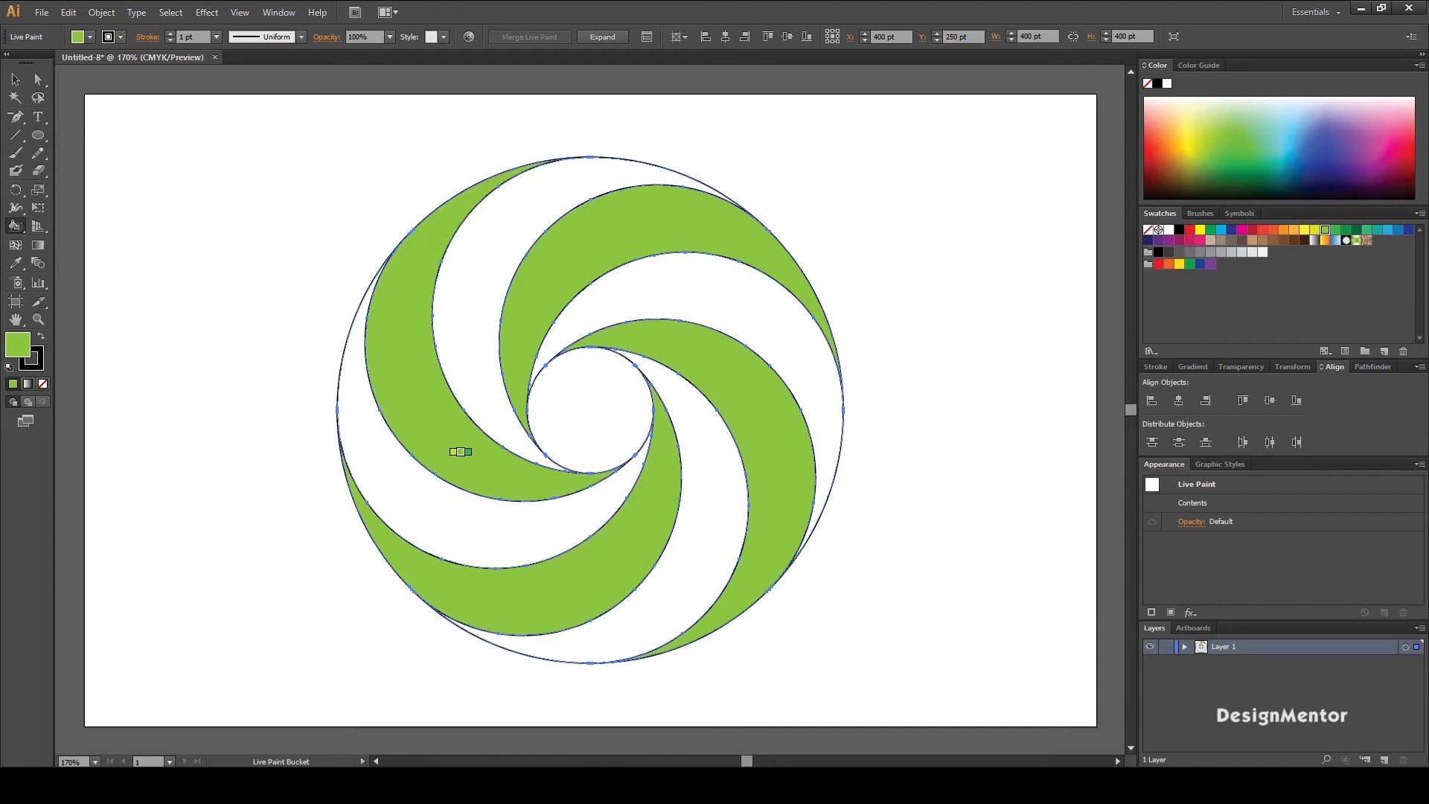
Fill the remaining four blades with the yellow-green swatch C=20 M=0 Y=100 K=0 using Live Paint
key("Left")
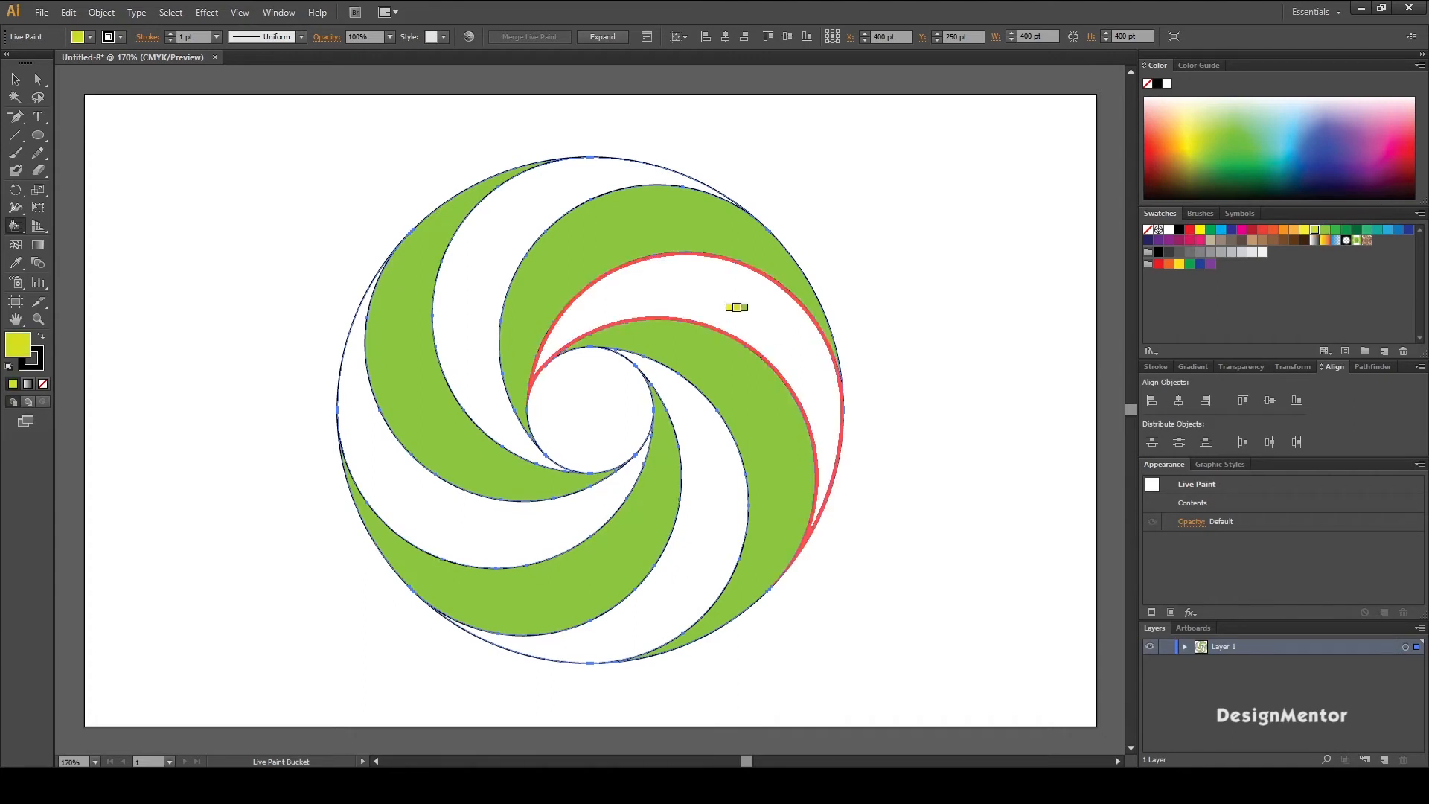
left_click(736, 308)
left_click(707, 422)
left_click(559, 494)
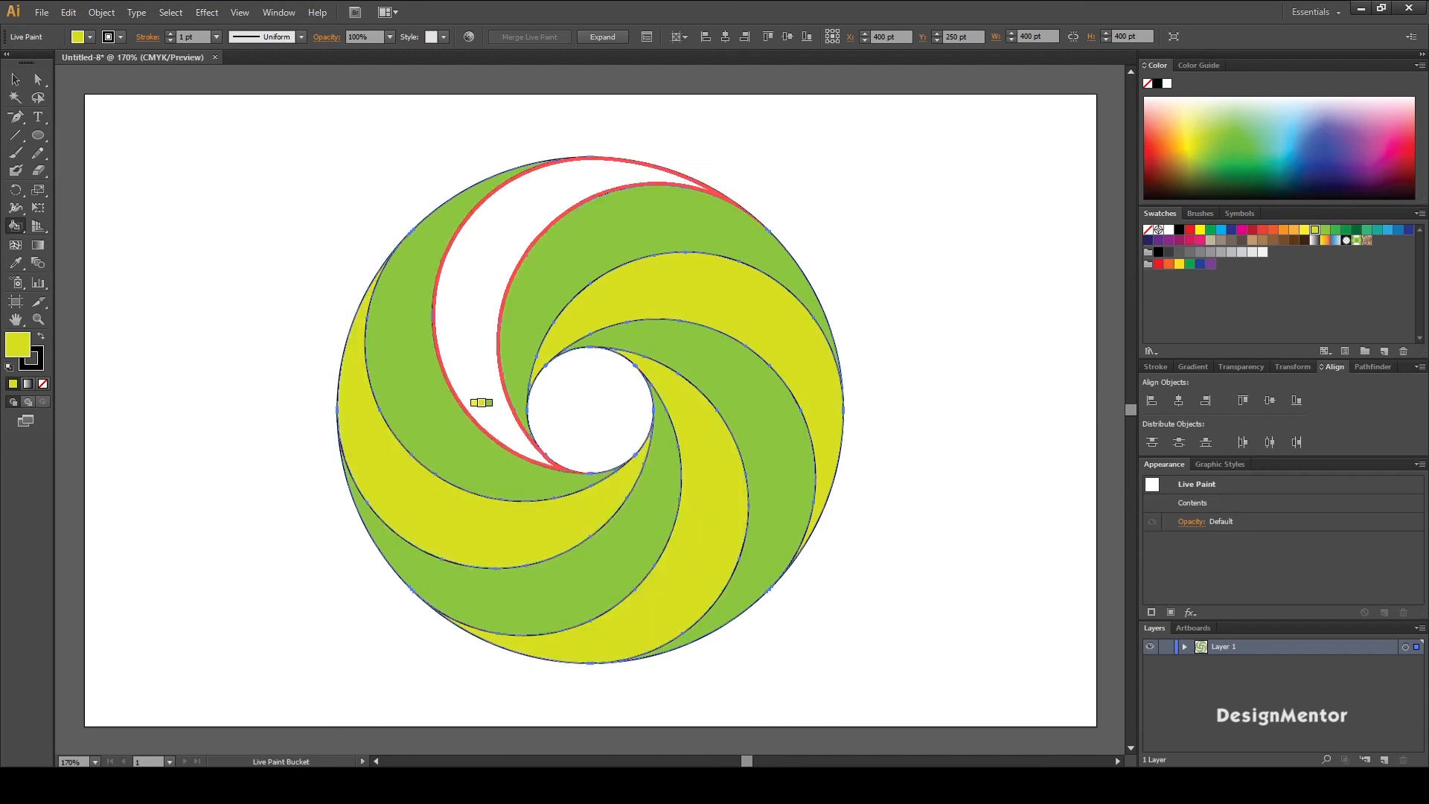
left_click(478, 402)
Select the painted swirl and expand the Live Paint object with Object, Fill and Stroke enabled
left_click(15, 79)
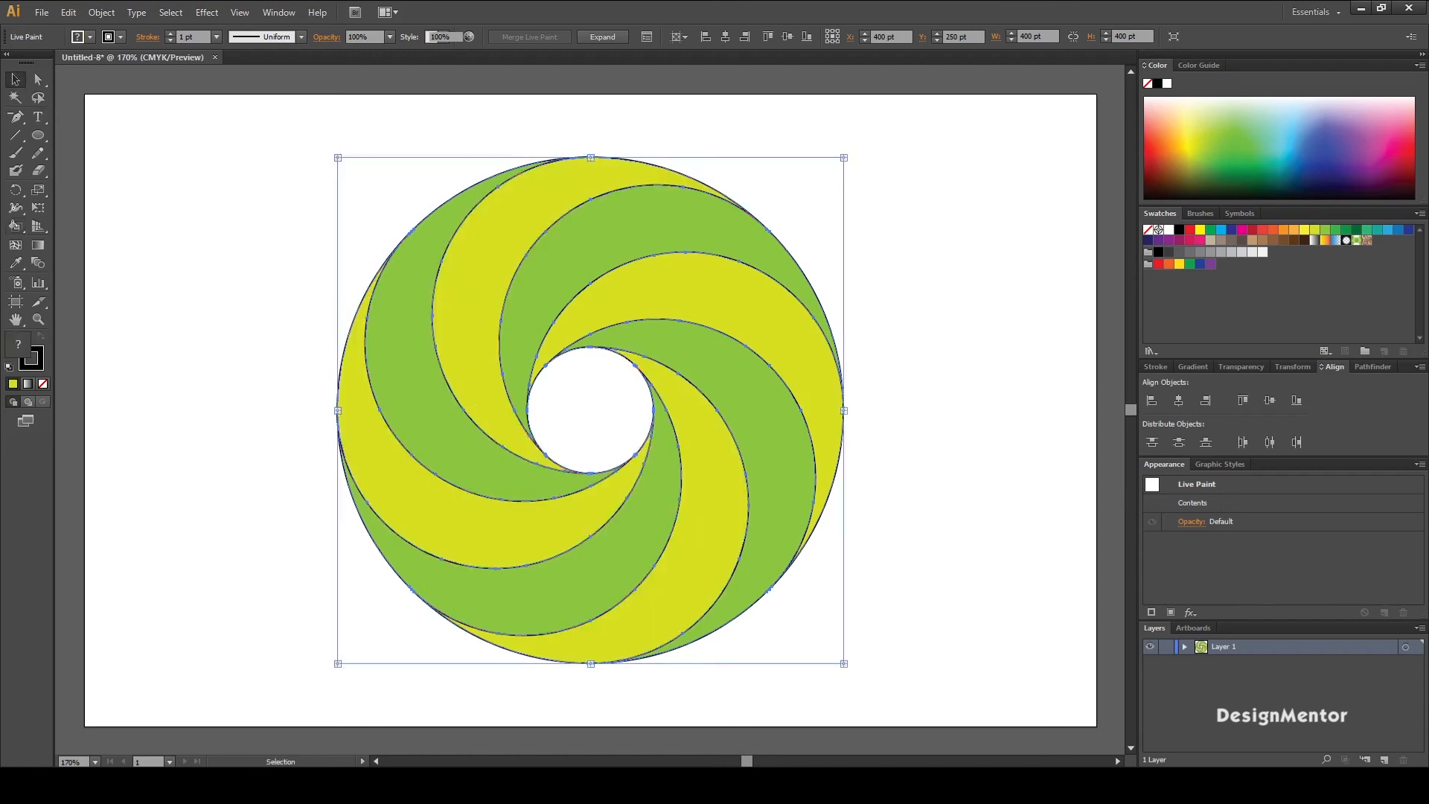
key("ctrl+shift+a")
mouse_move(248, 183)
left_mouse_down()
mouse_move(839, 383)
mouse_move(896, 518)
left_mouse_up()
left_click(102, 12)
left_click(131, 184)
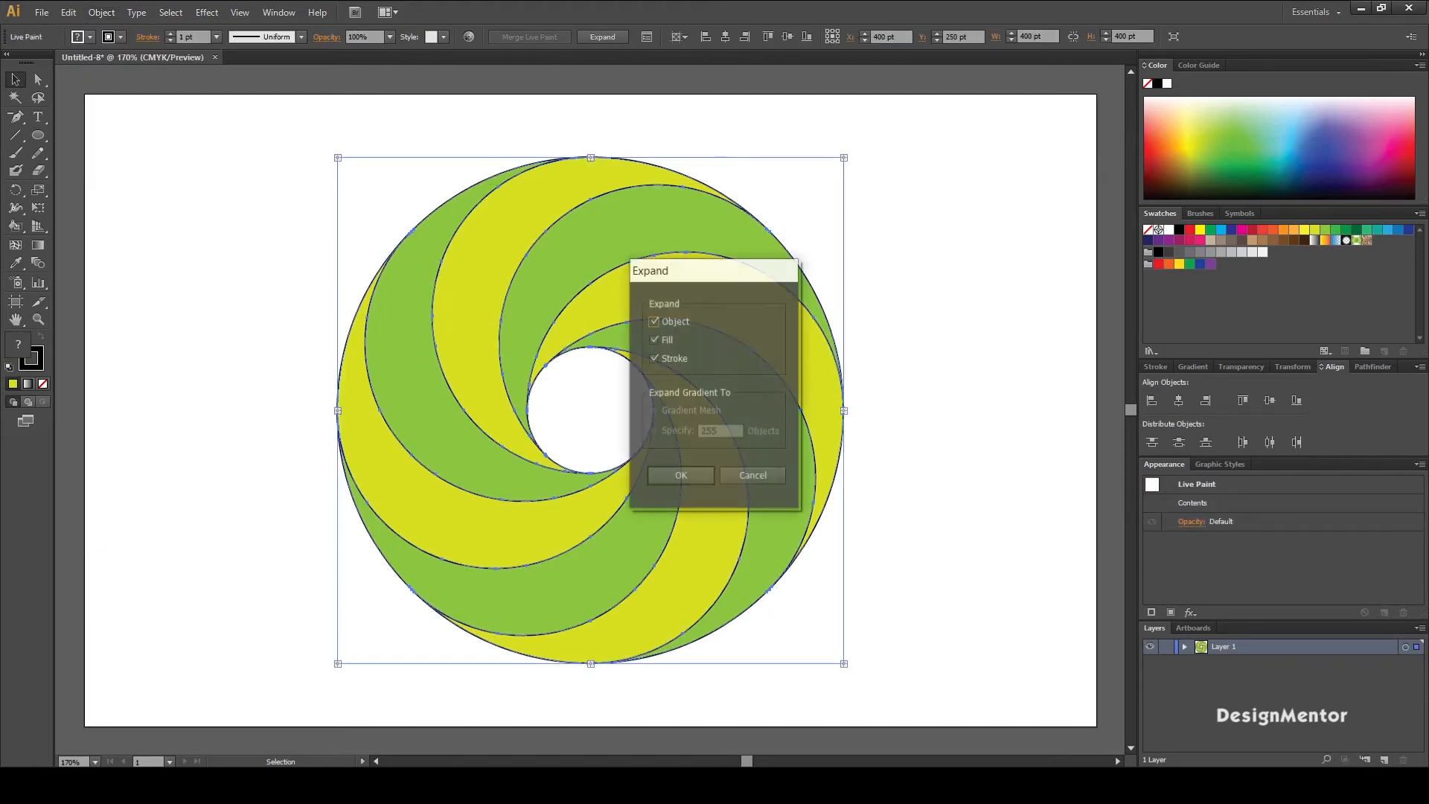
left_click(677, 476)
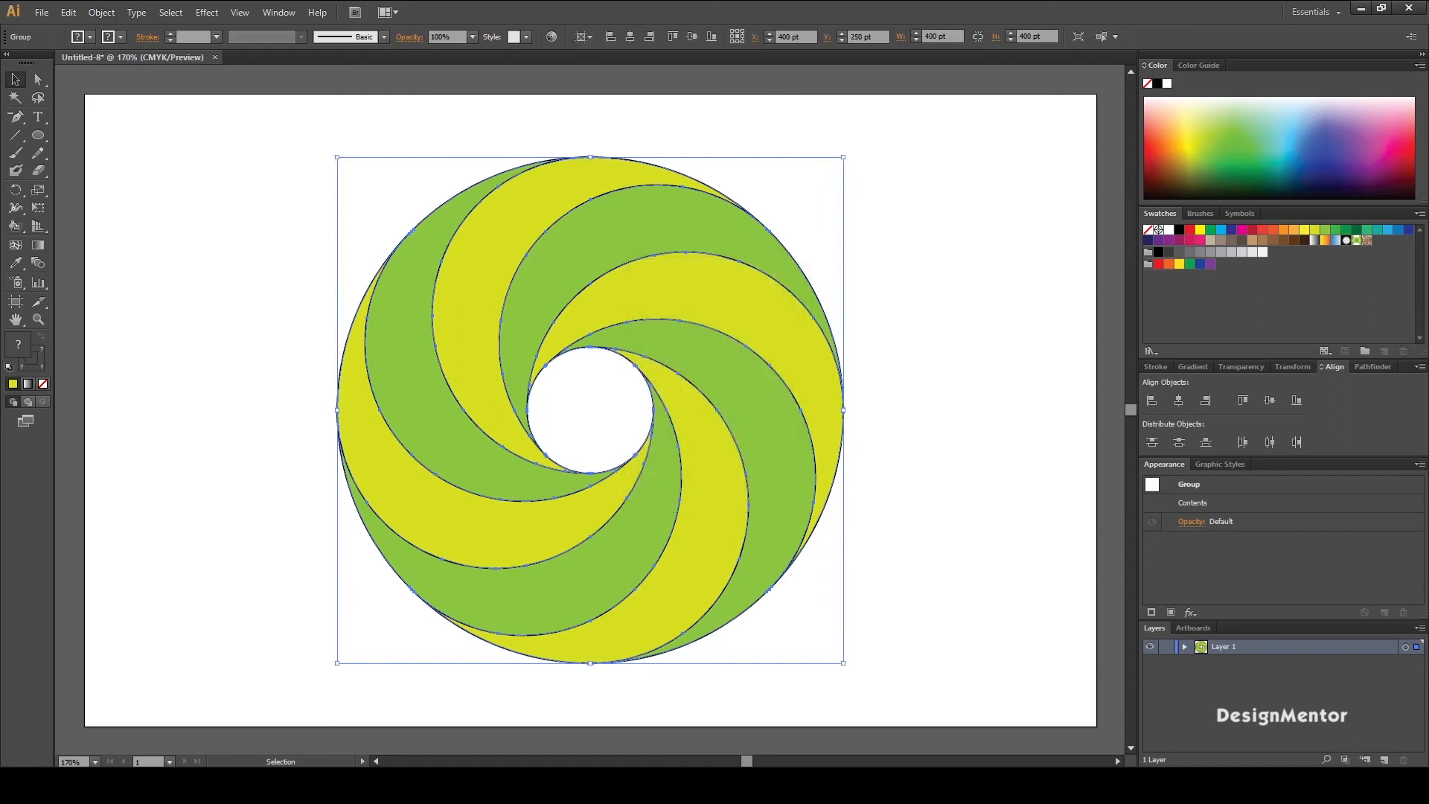
Expand the resulting group again with Fill and Stroke enabled so the outlines become filled shapes
left_click(101, 12)
left_click(131, 183)
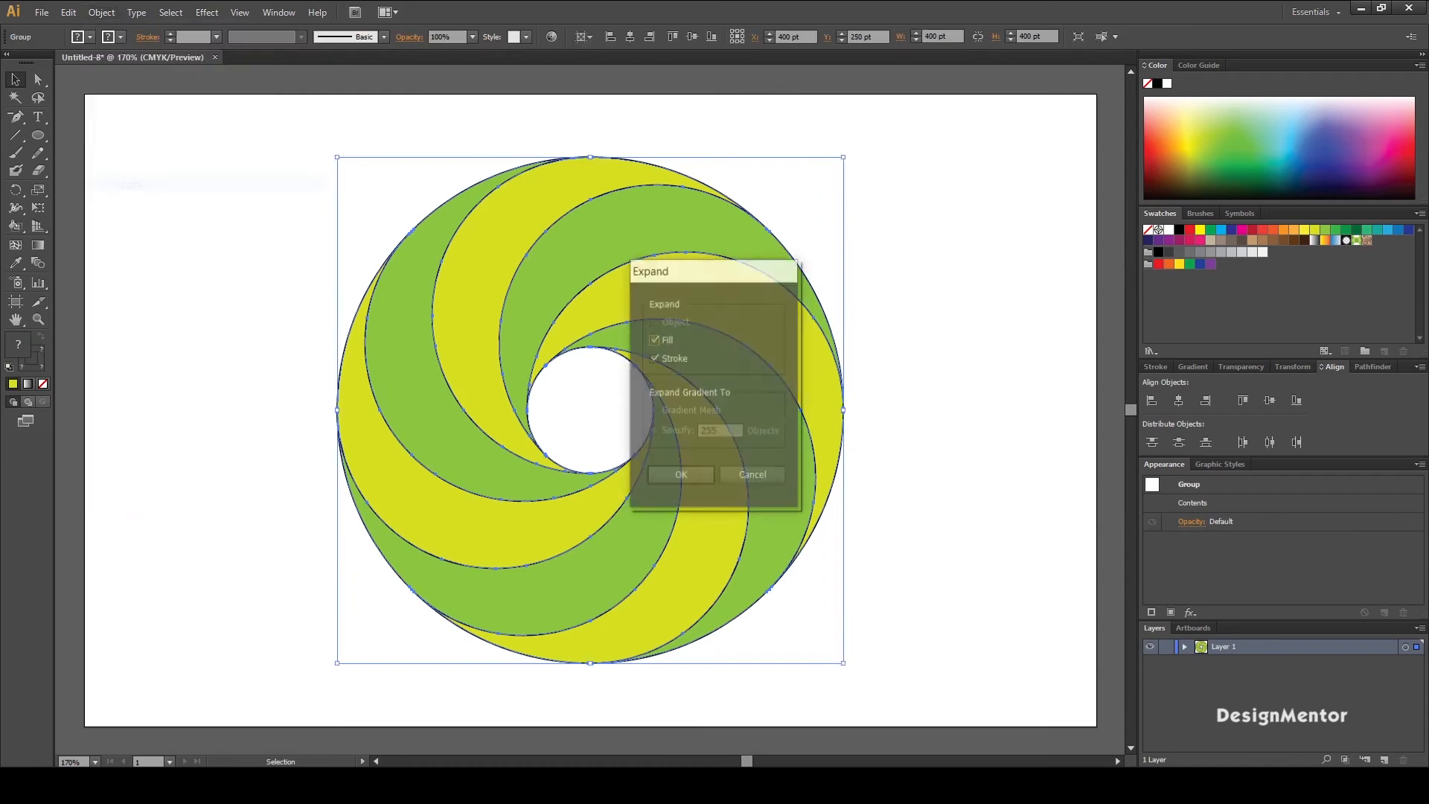
left_click(678, 477)
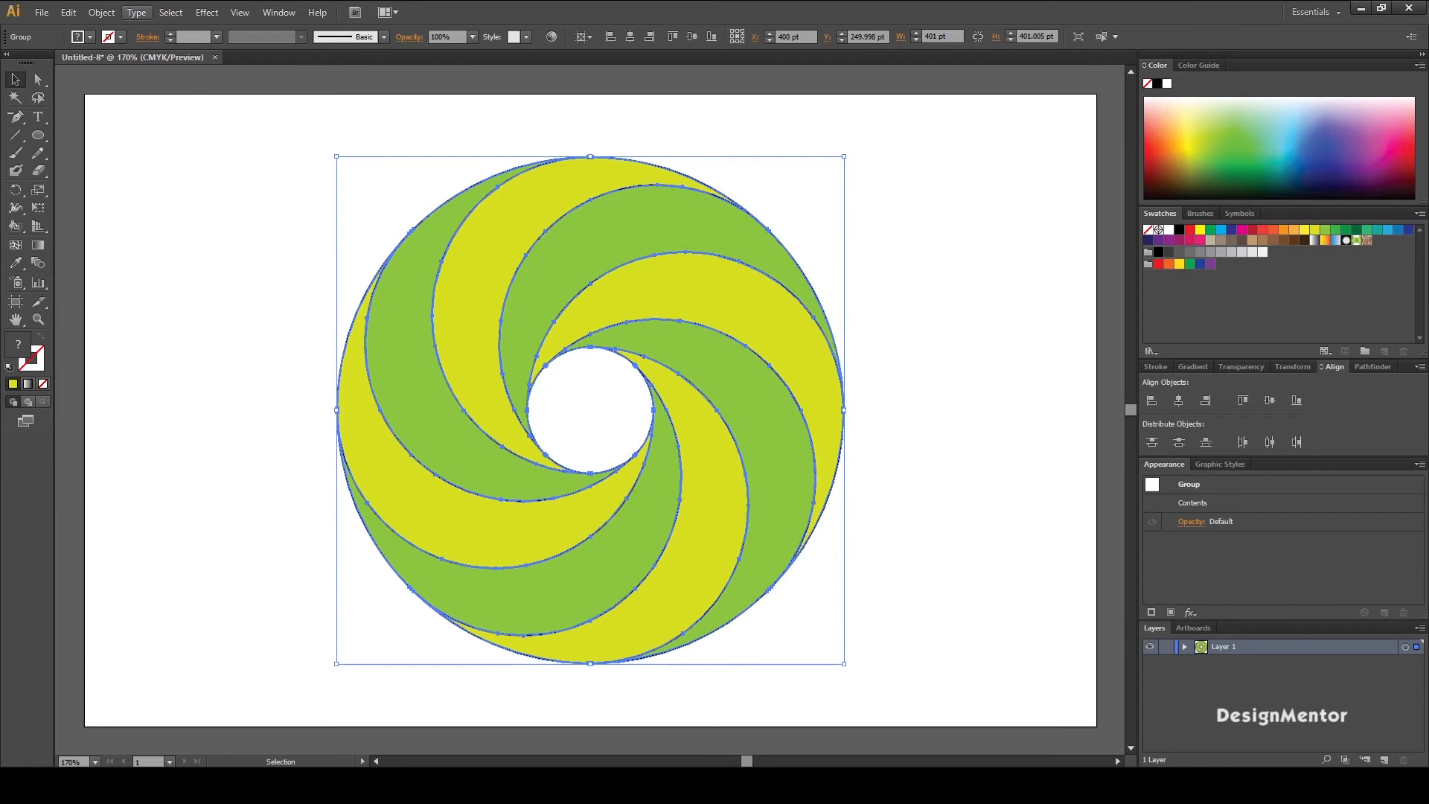
left_click(101, 12)
left_click(132, 184)
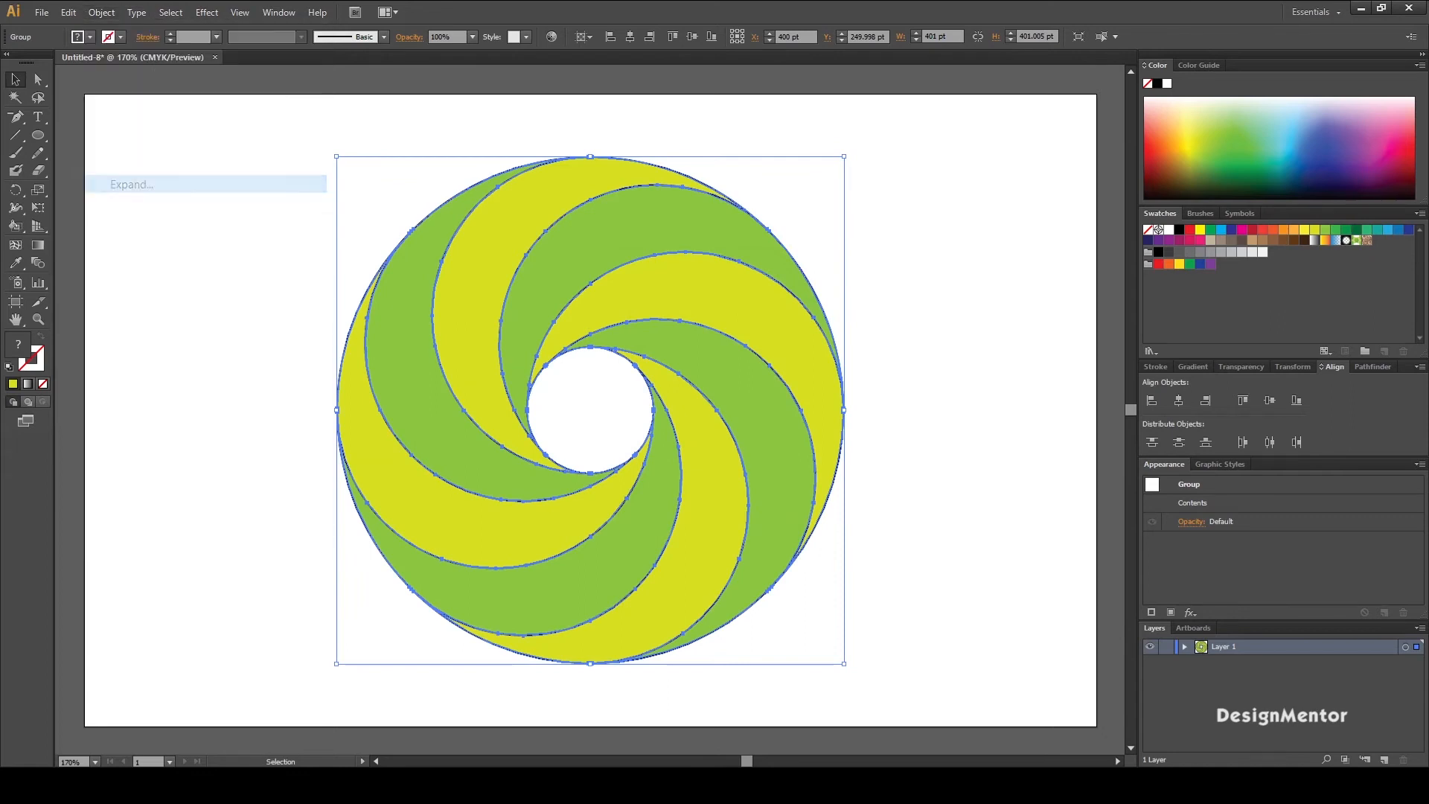
Ungroup the expanded swirl artwork twice
right_click(627, 232)
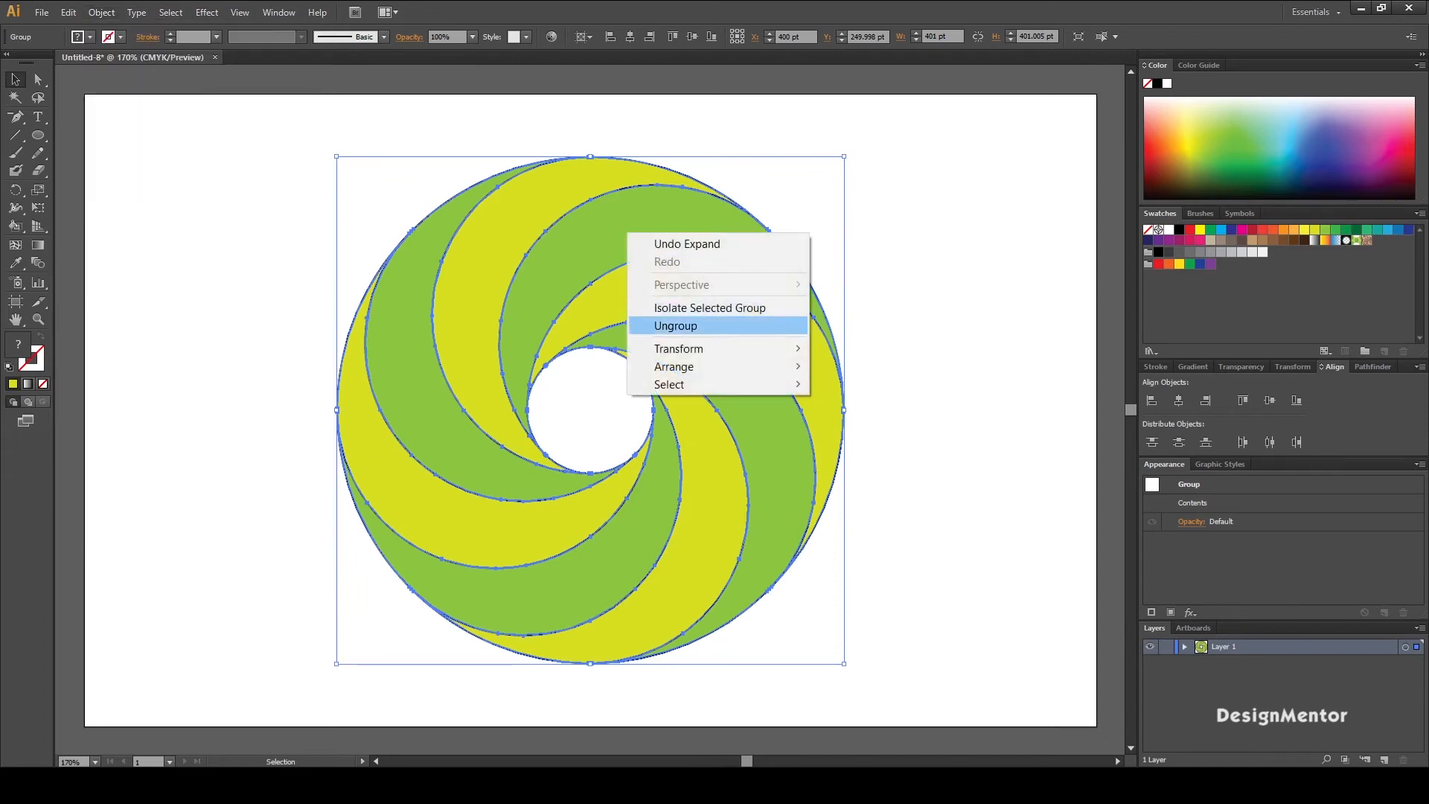
left_click(675, 325)
right_click(713, 245)
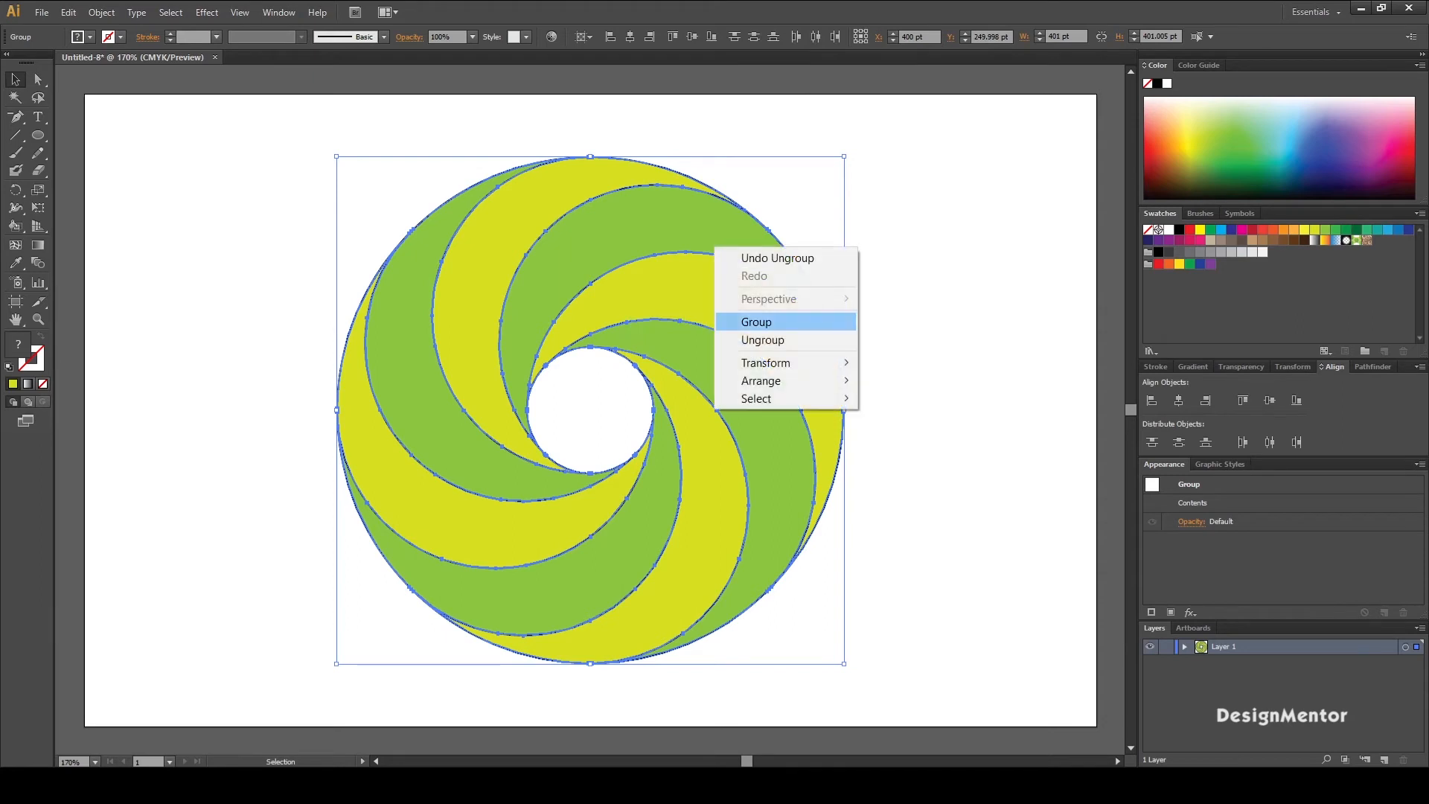
left_click(745, 335)
Select individual blades and outlines around the swirl to check which parts can be picked separately
key("ctrl+shift+a")
left_click(782, 372)
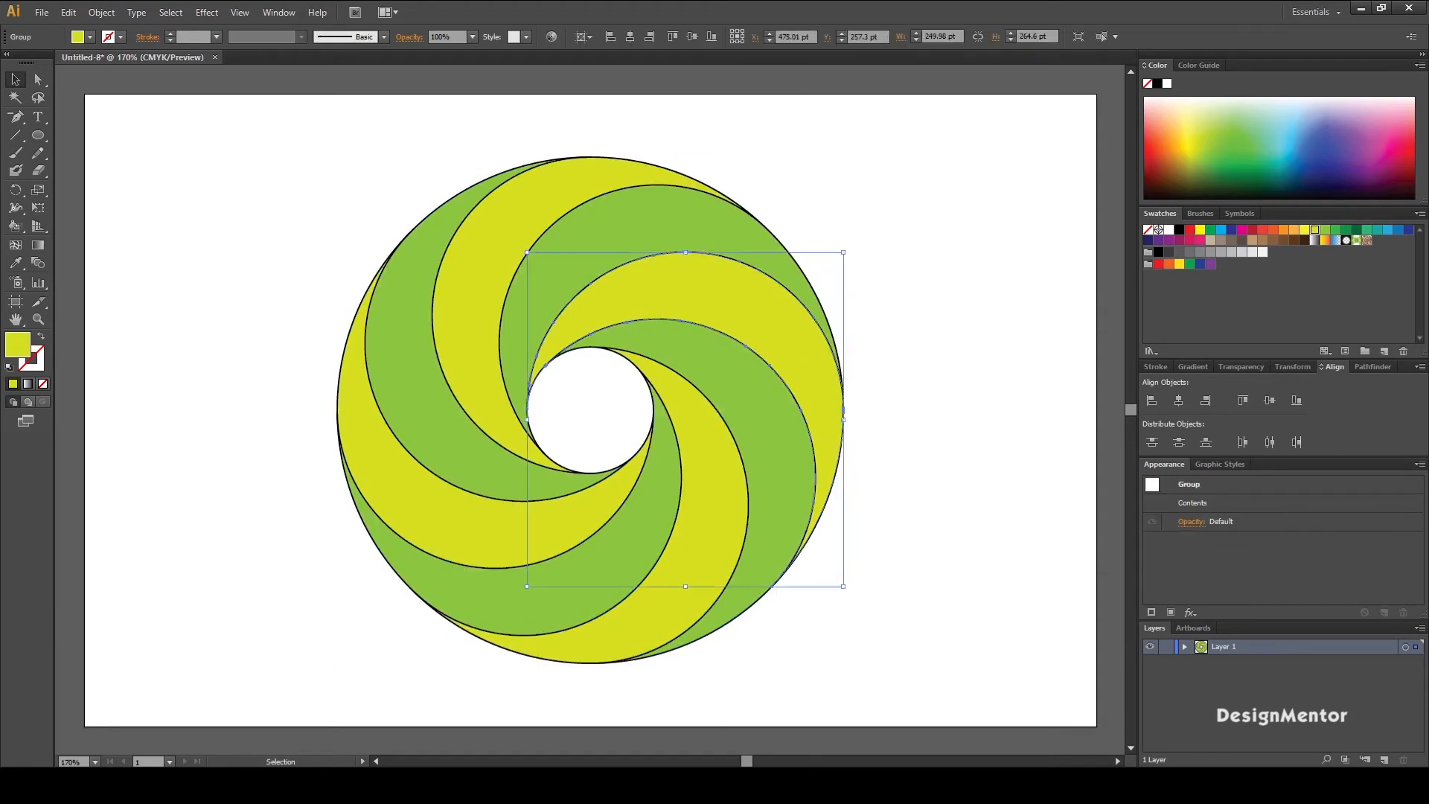
left_click(774, 245)
key("ctrl+shift+a")
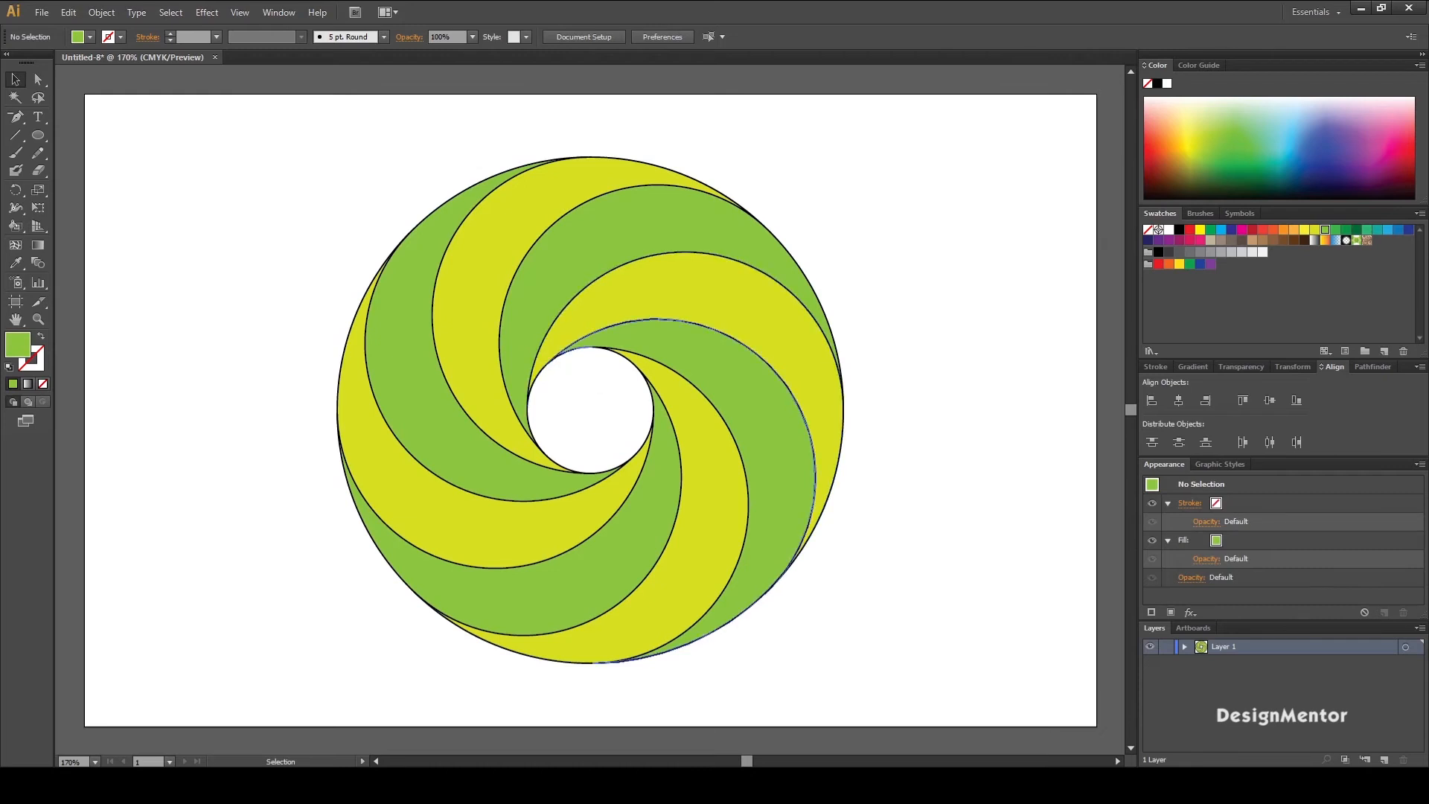
left_click(595, 335)
key("ctrl+shift+a")
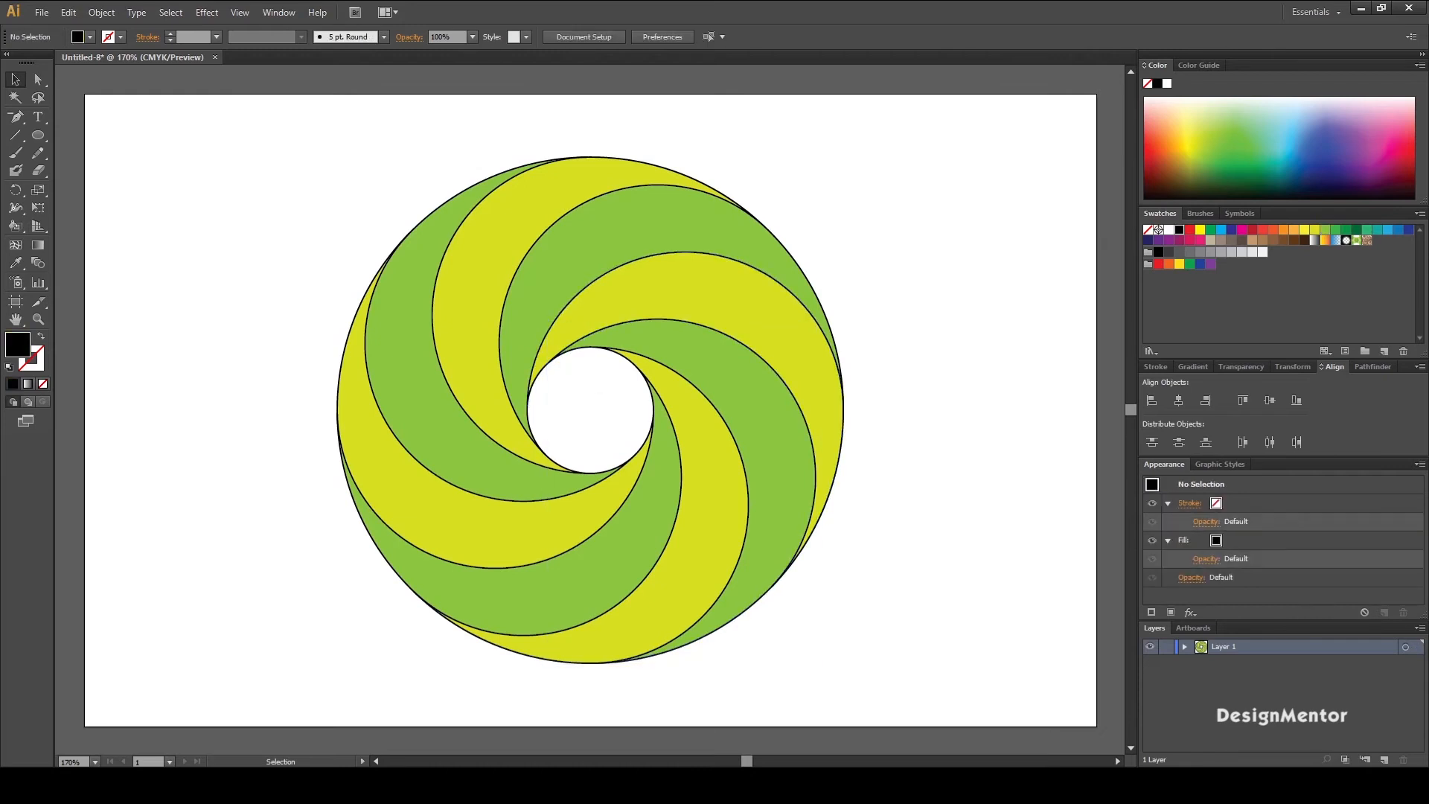
left_click(544, 369)
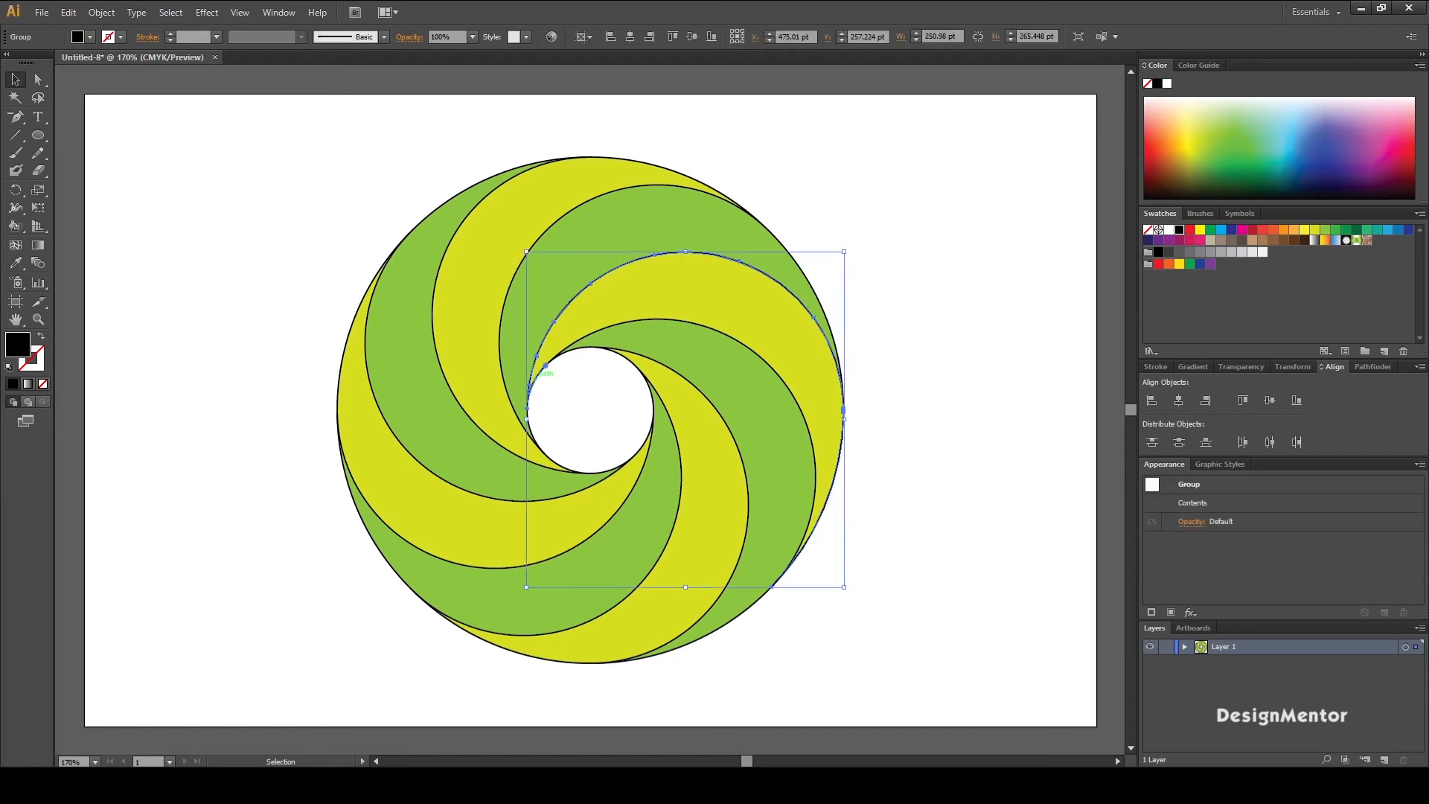
key("ctrl+shift+a")
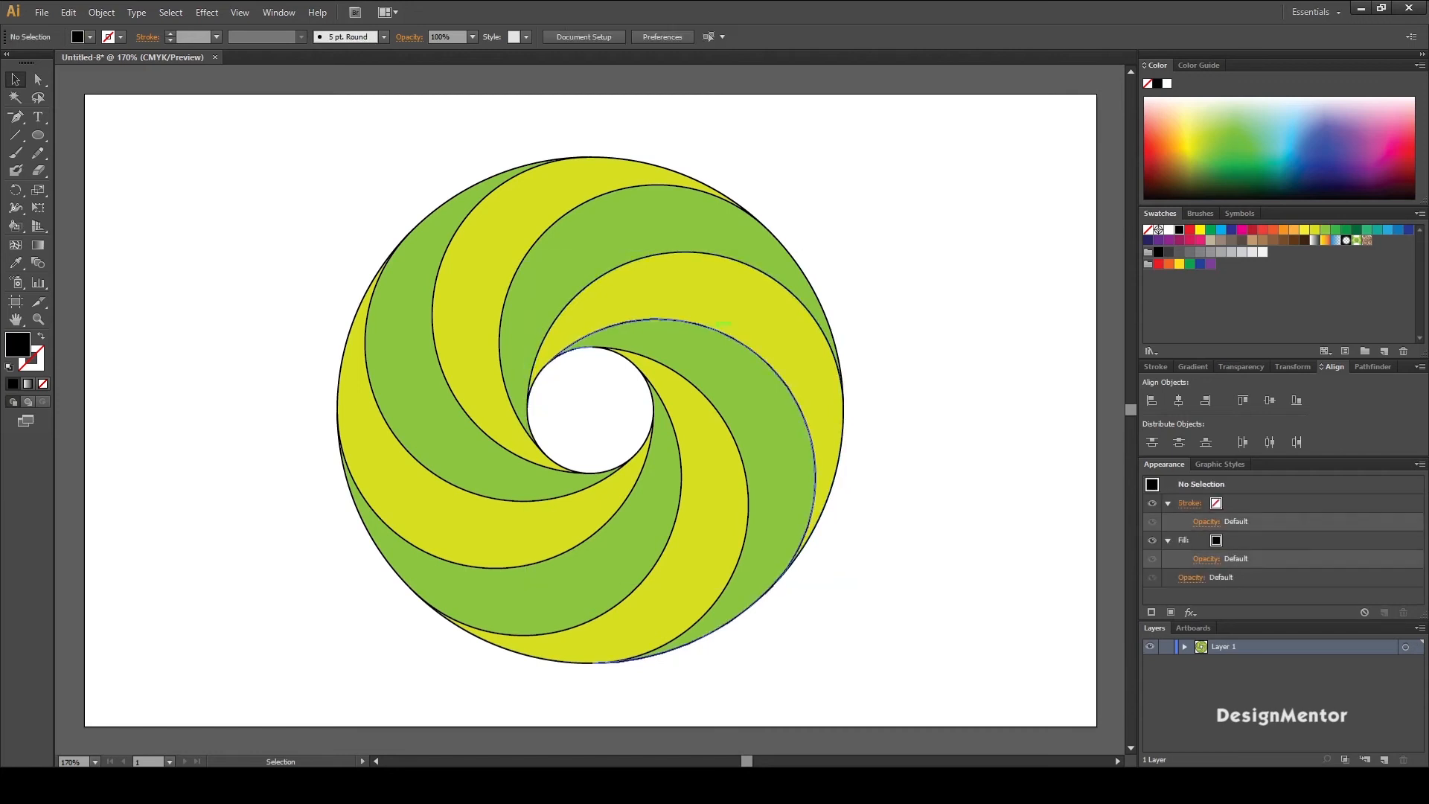
Delete the black outlines of the blades on the upper-right, top and left sides of the swirl
left_click(726, 325)
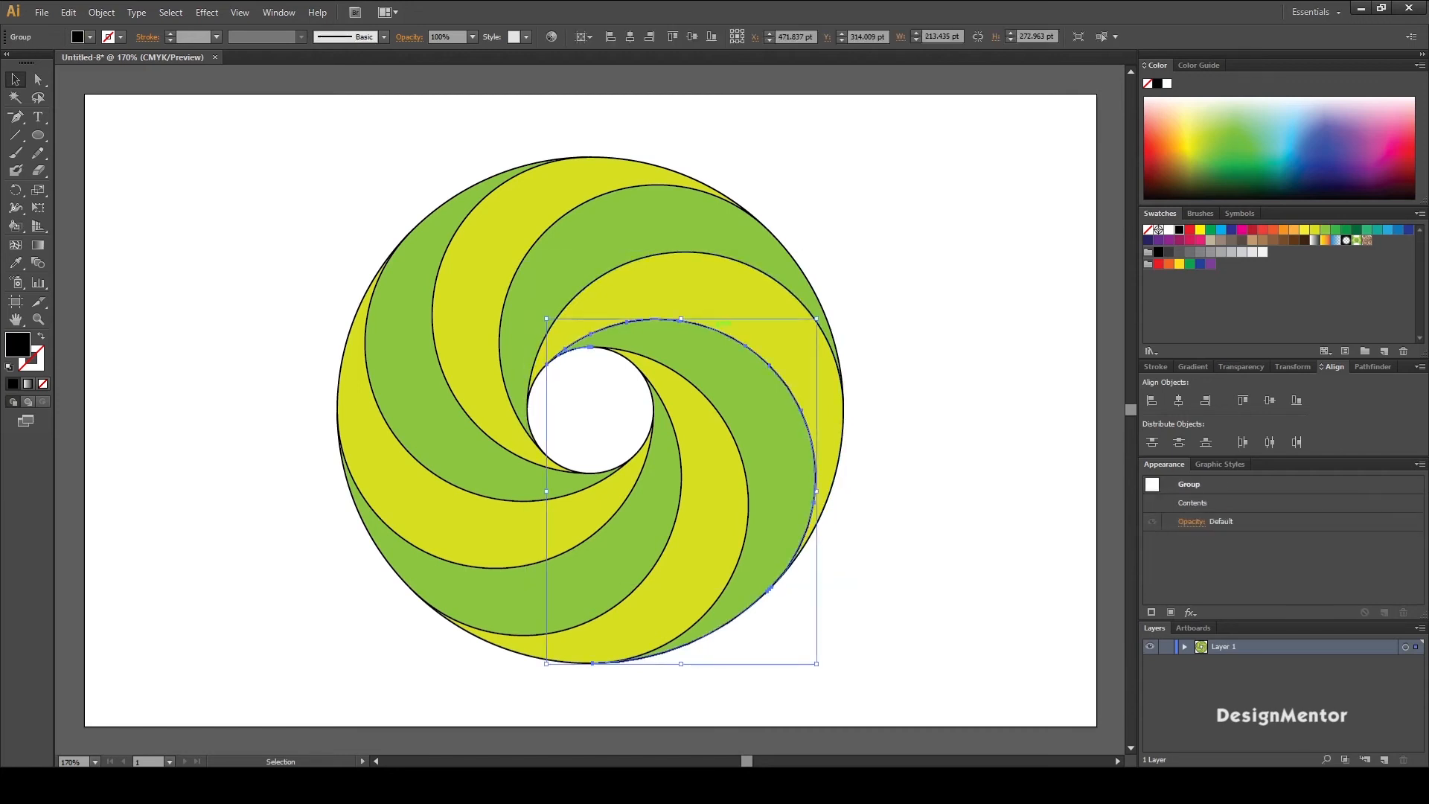
key("ctrl+shift+a")
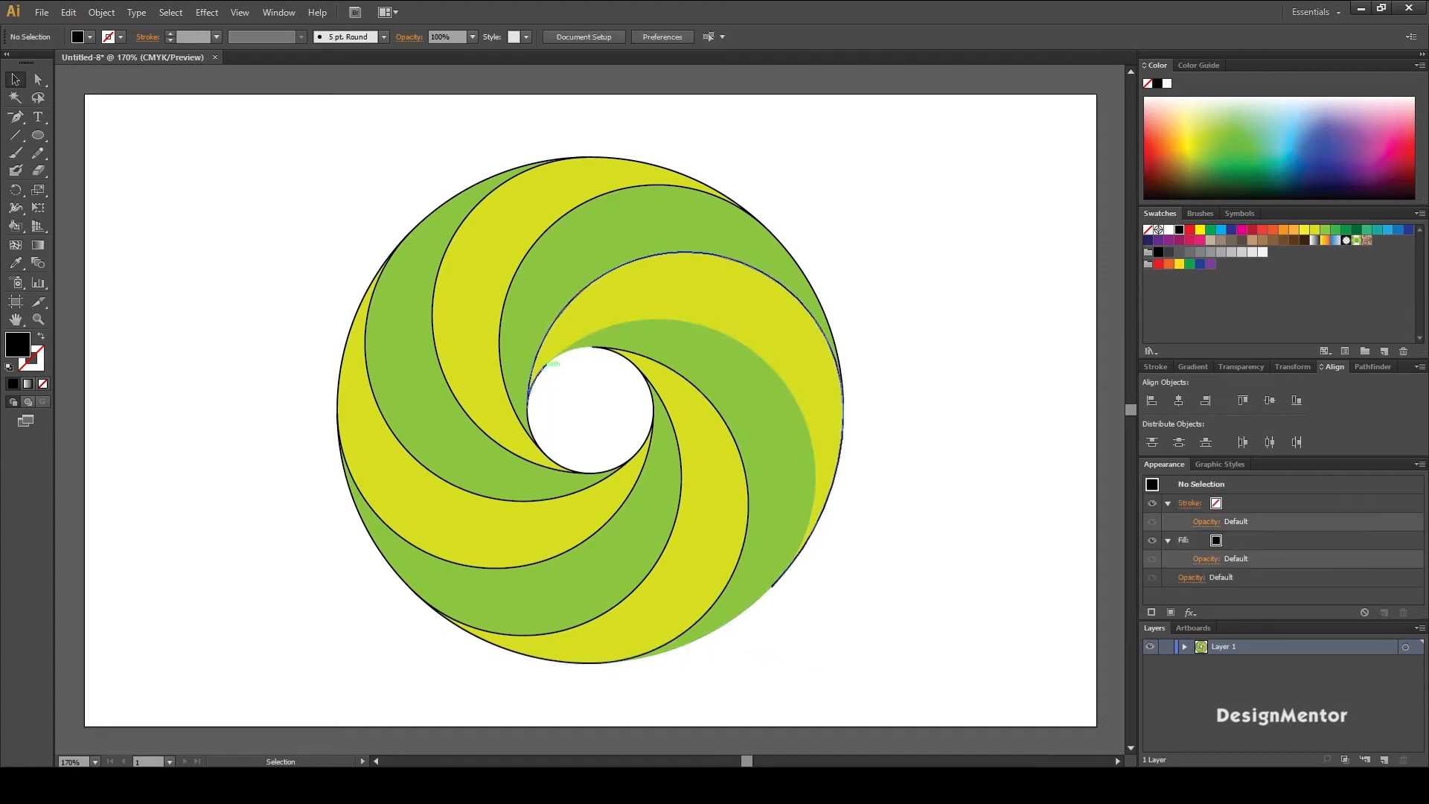
left_click(733, 260)
key("Delete")
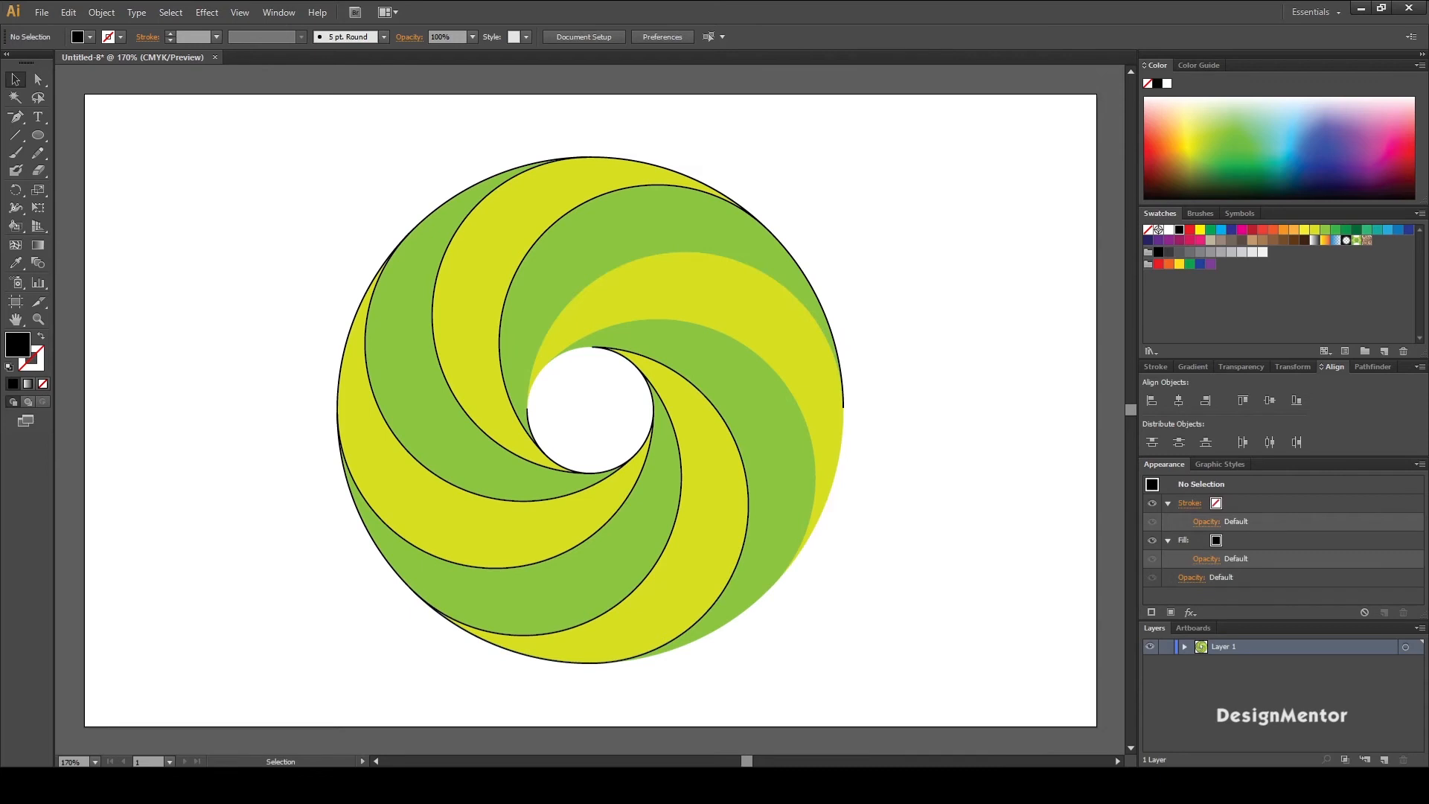
left_click(500, 362)
key("Delete")
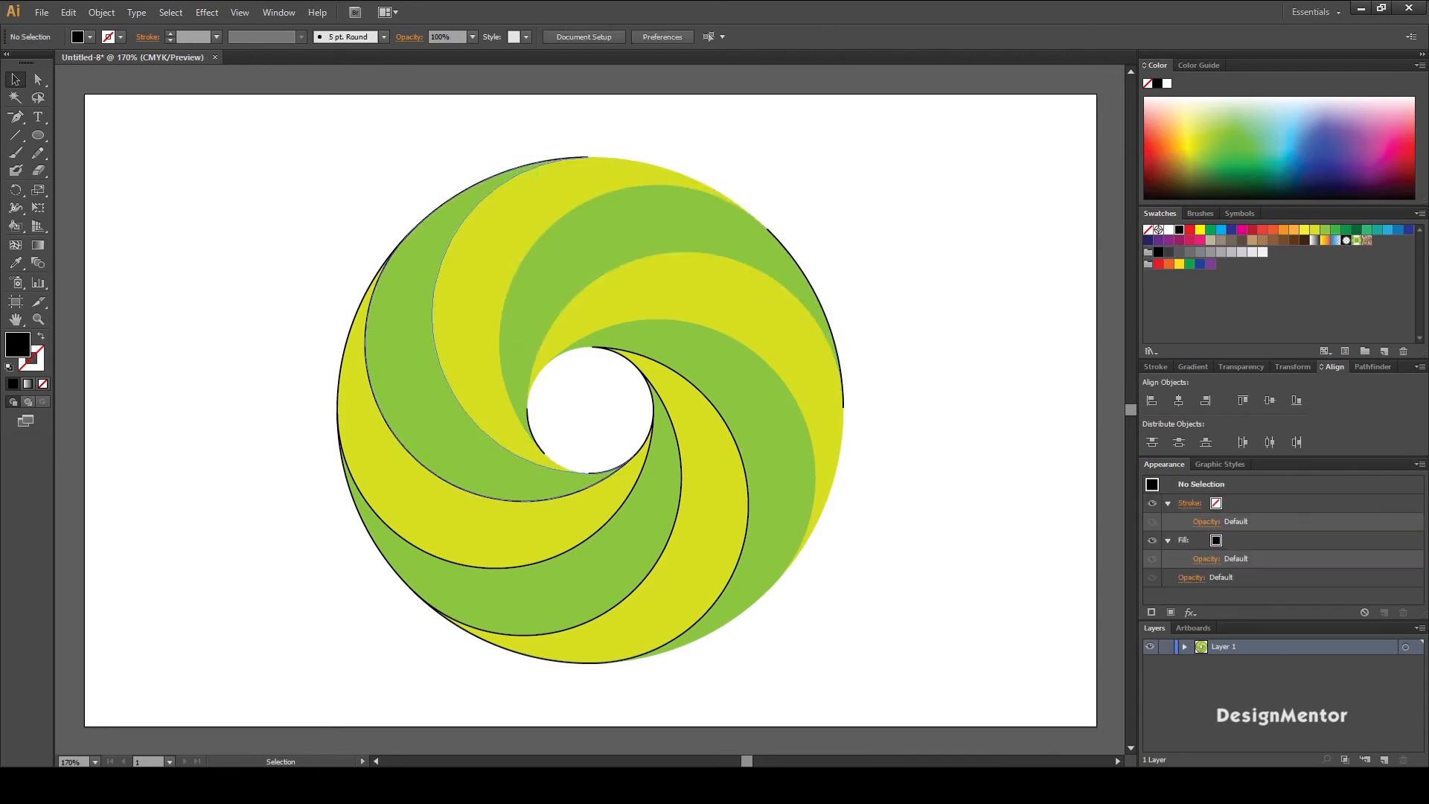
left_click(505, 172)
key("Delete")
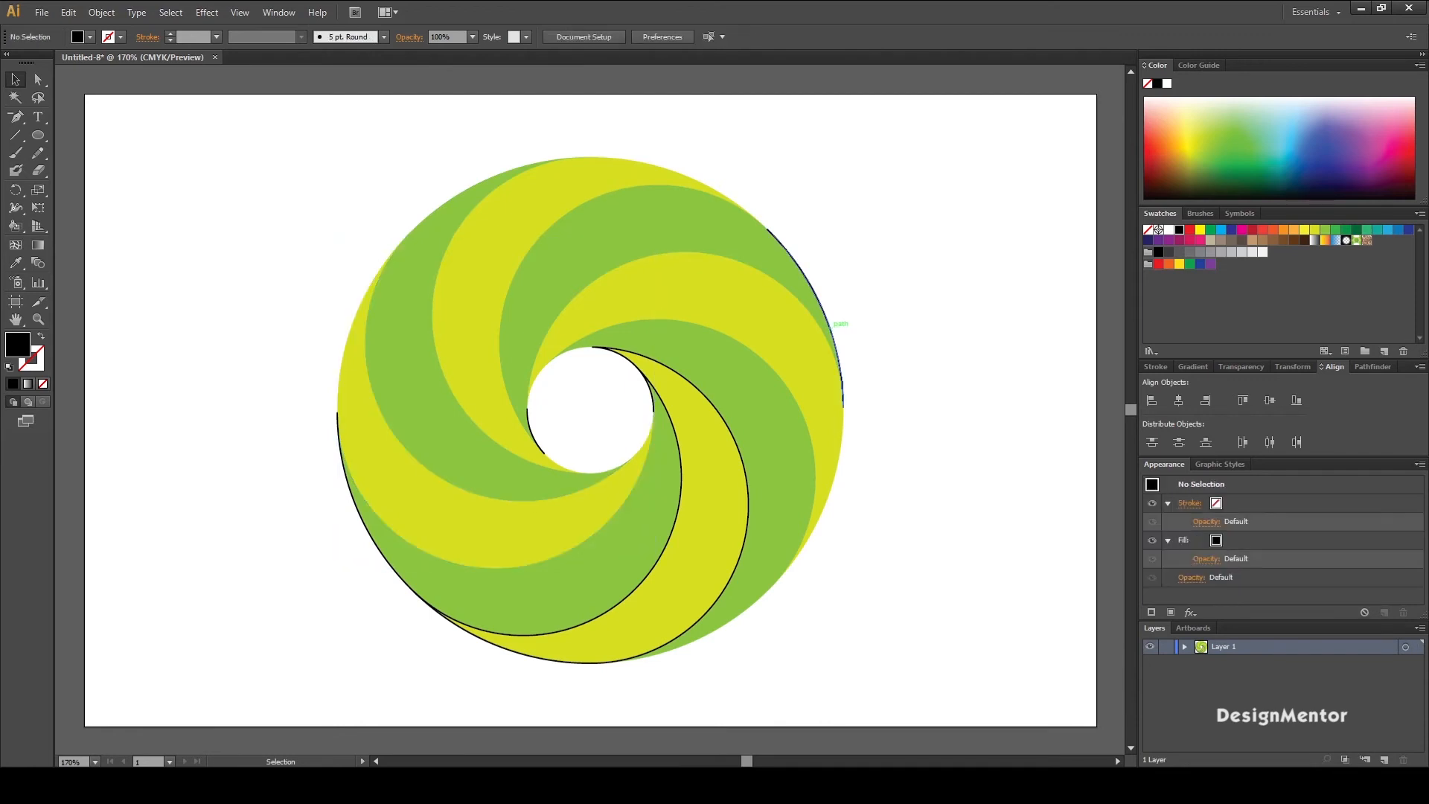
Delete the black outlines along the upper-right rim and around the lower-right yellow and bottom green blades
left_click(819, 312)
key("Delete")
left_click(733, 438)
key("Delete")
left_click(681, 478)
key("Delete")
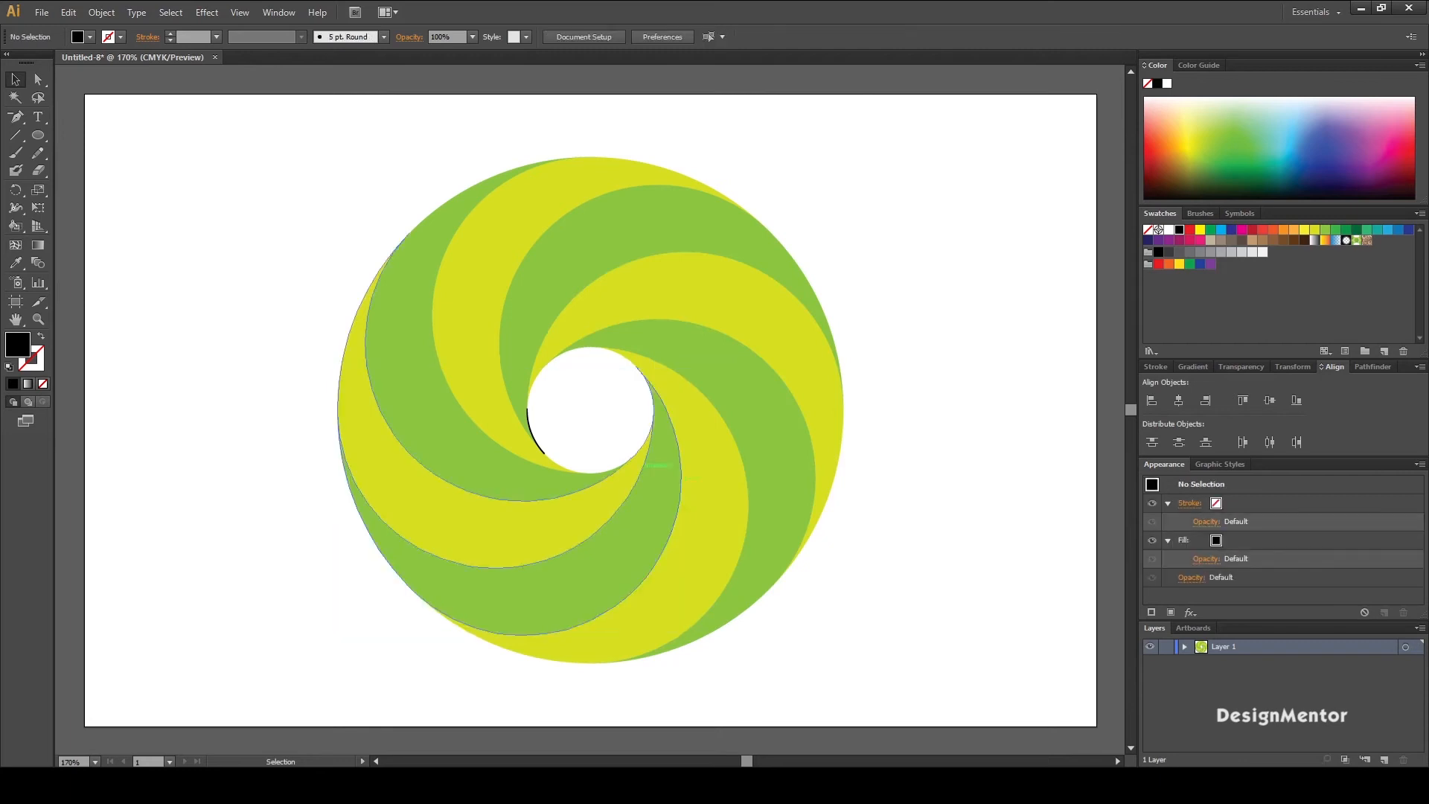
Delete the remaining black outline along the lower-left edge of the central circle and leave the artwork deselected
left_click(538, 435)
key("Delete")
left_click_drag(251, 232, 911, 552)
key("ctrl+shift+a")
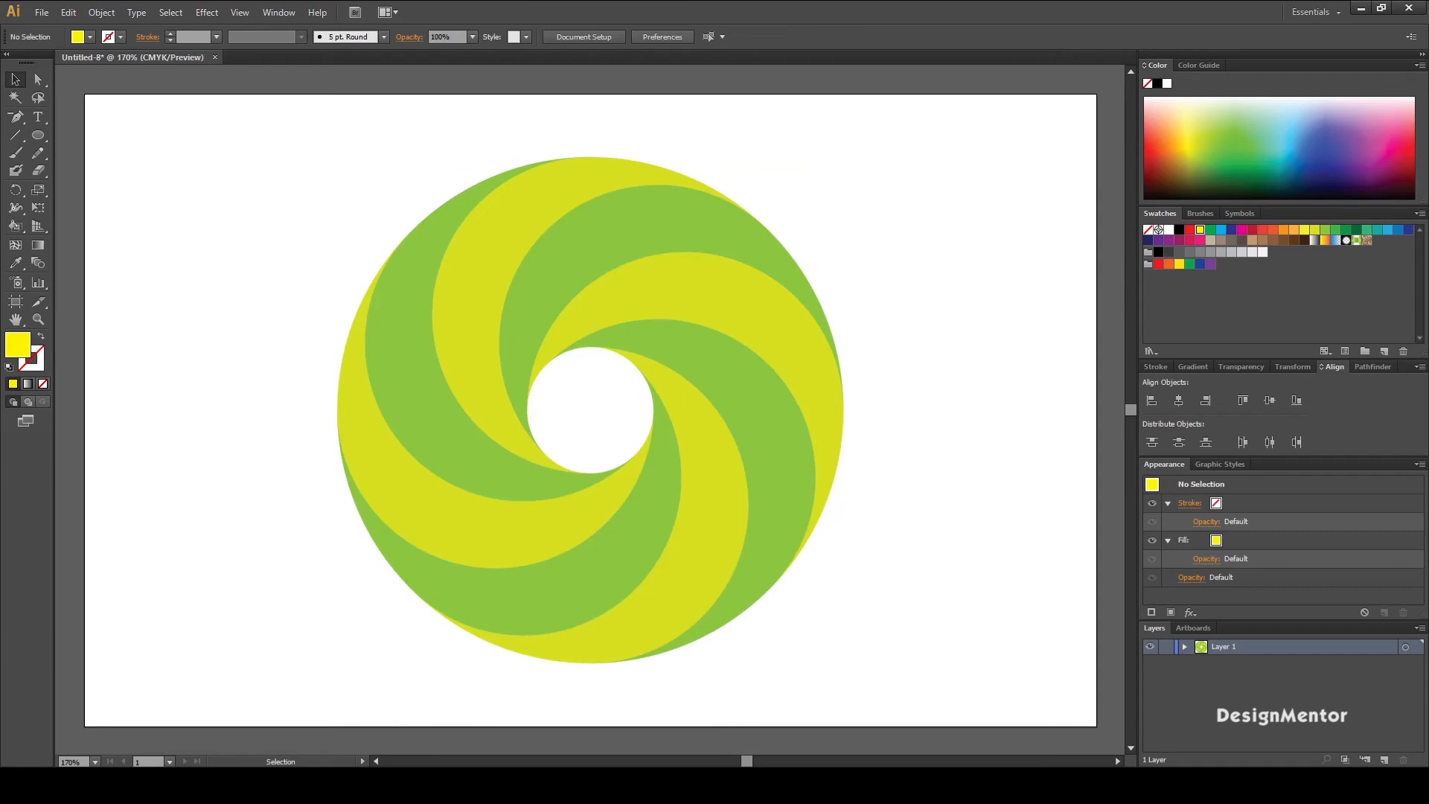
Try a linear gradient and a flat yellow-green fill on the upper-right green blade, and undo both changes
left_click(1193, 367)
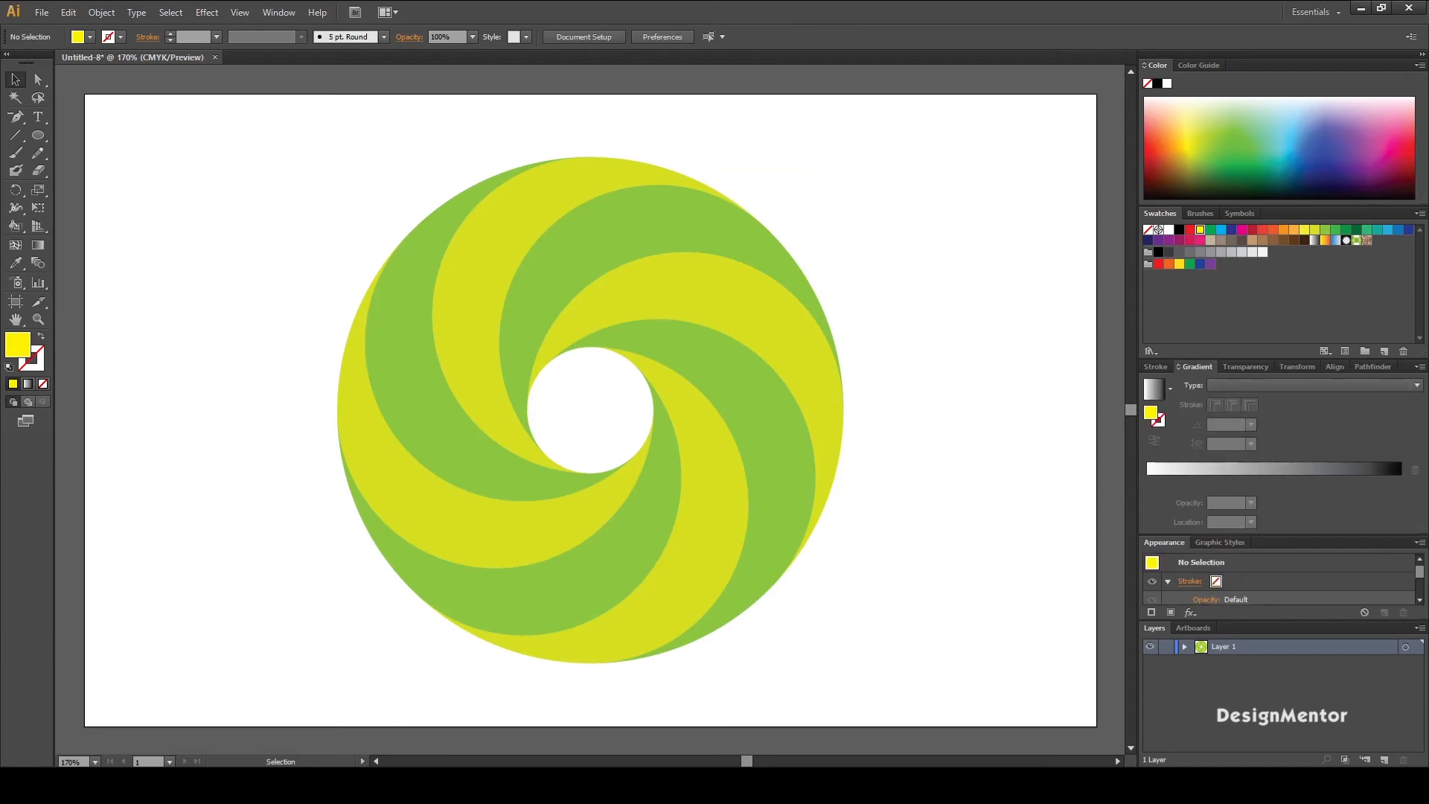
left_click(1417, 385)
left_click(715, 228)
left_click(715, 228)
left_click(1242, 385)
left_click(1233, 402)
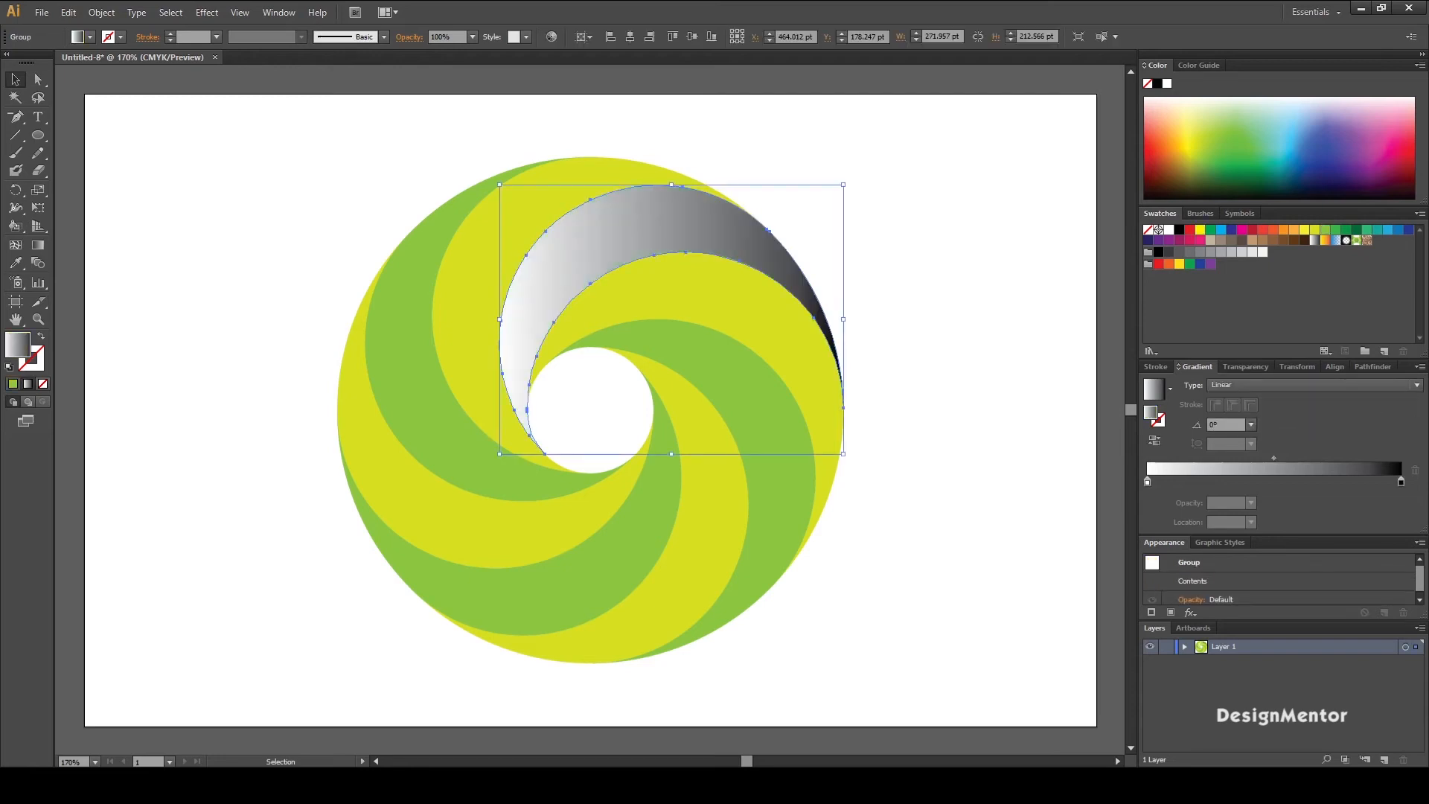
left_click(1314, 230)
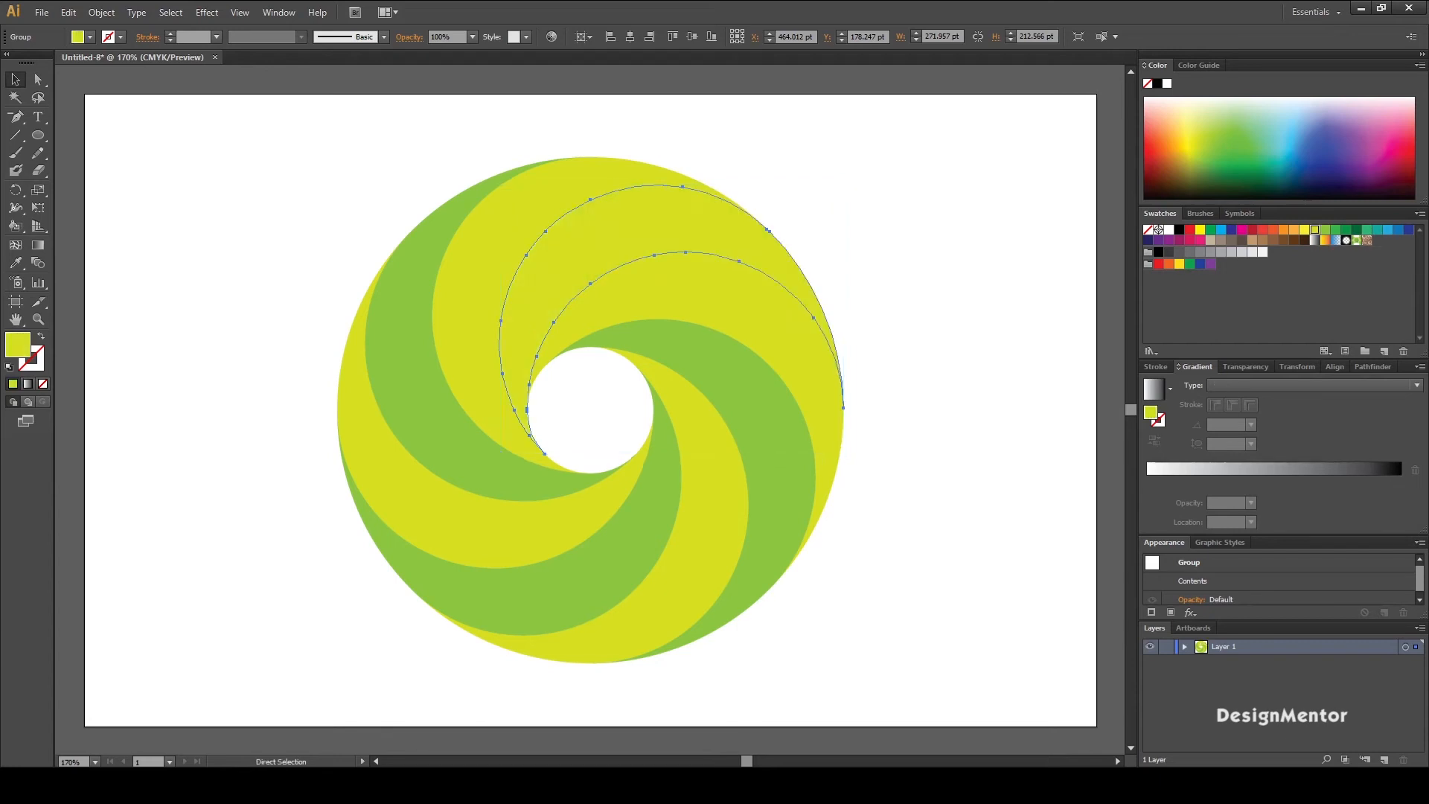
key("period")
key("ctrl+z")
key("ctrl+z")
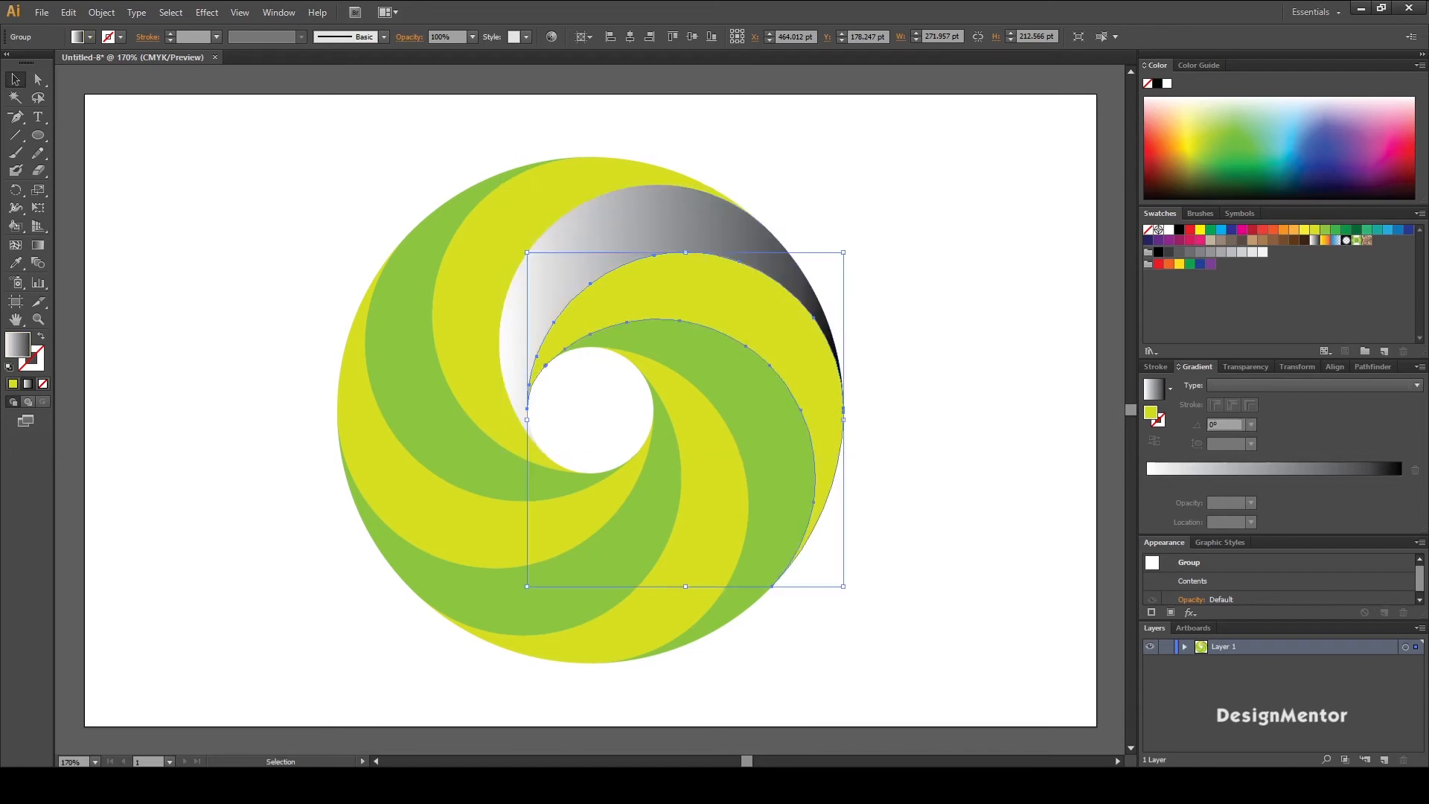
Fill the upper-right yellow blade with a linear gradient from yellow-green to light green (C=50 M=0 Y=100 K=0)
left_click(733, 298)
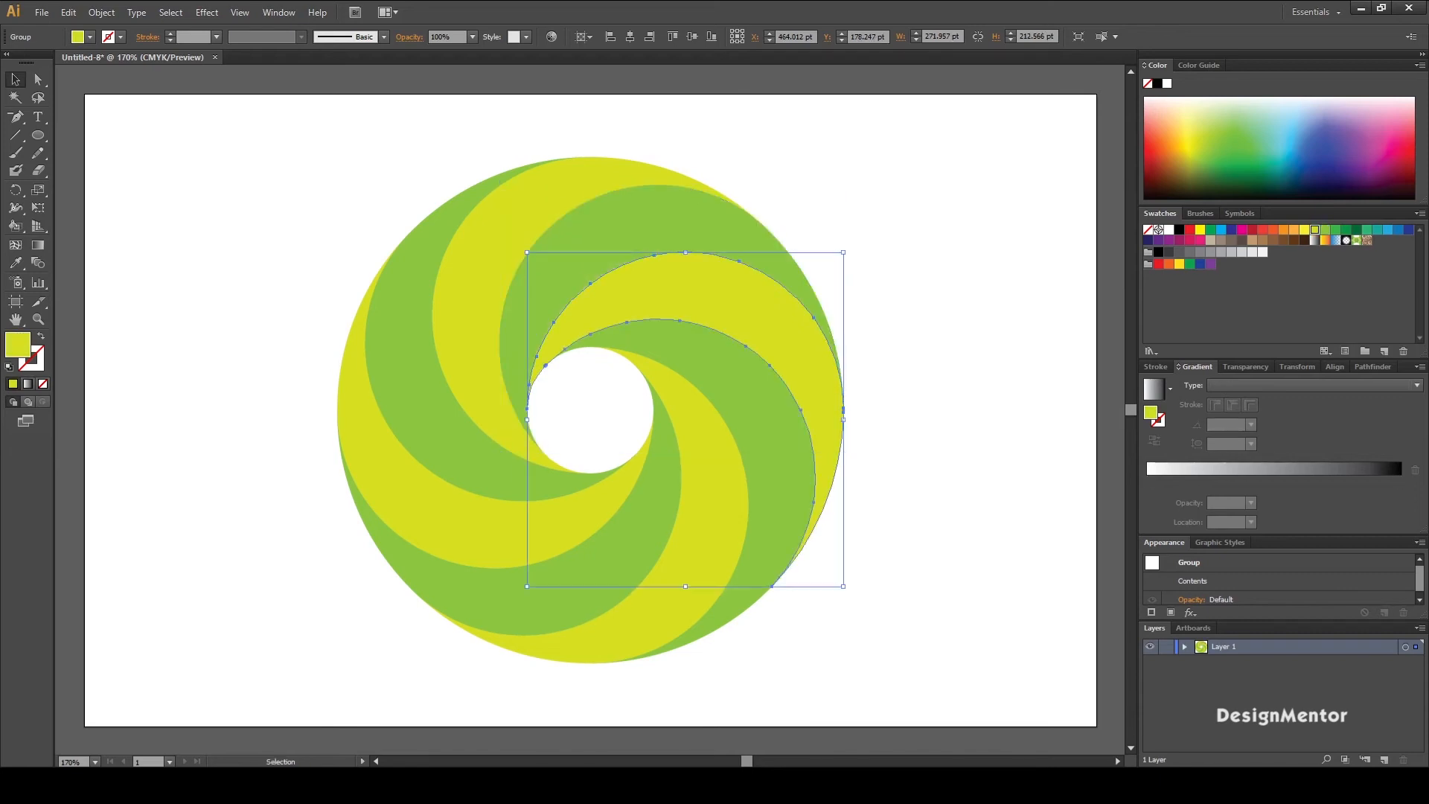
left_click(1295, 385)
left_click(1251, 403)
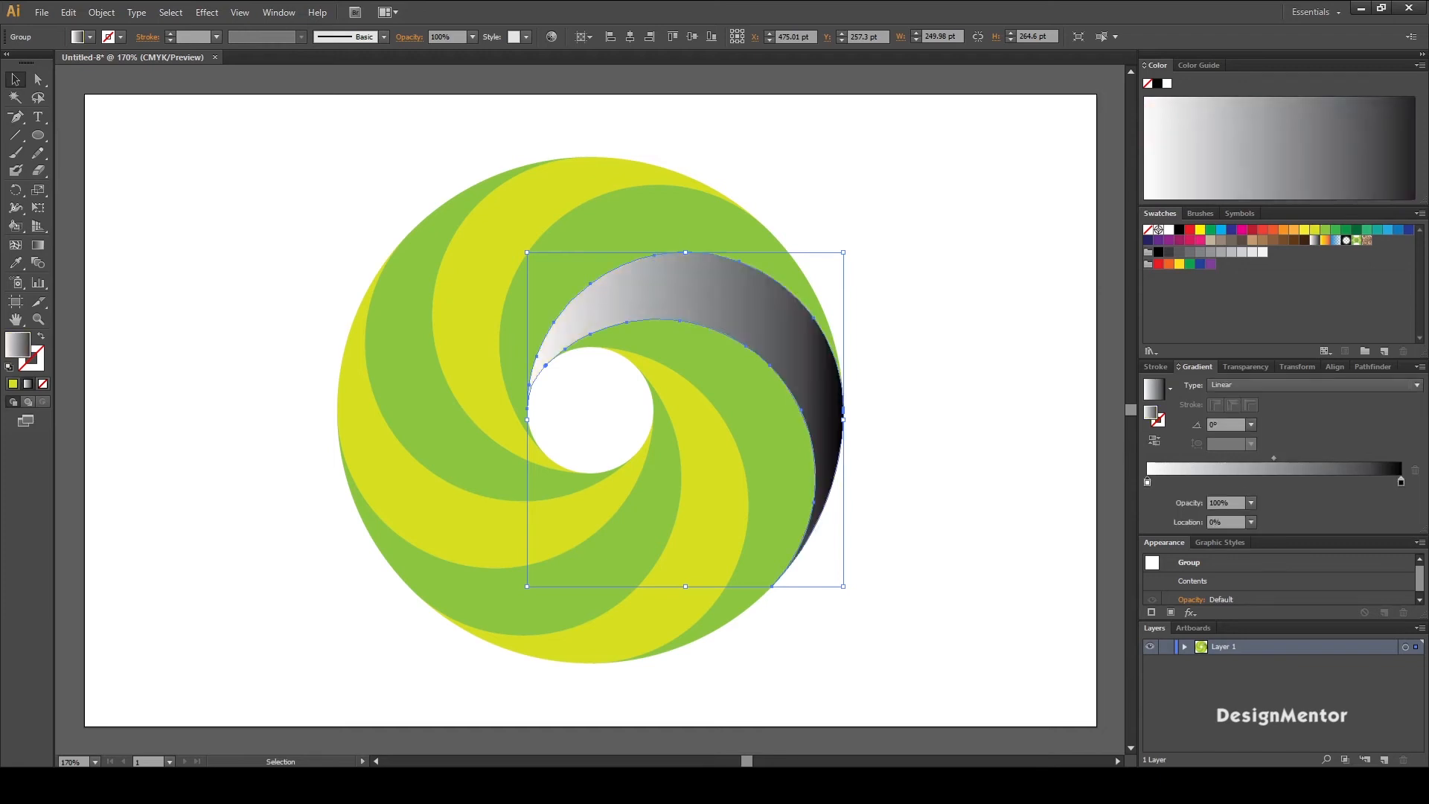
double_click(1401, 482)
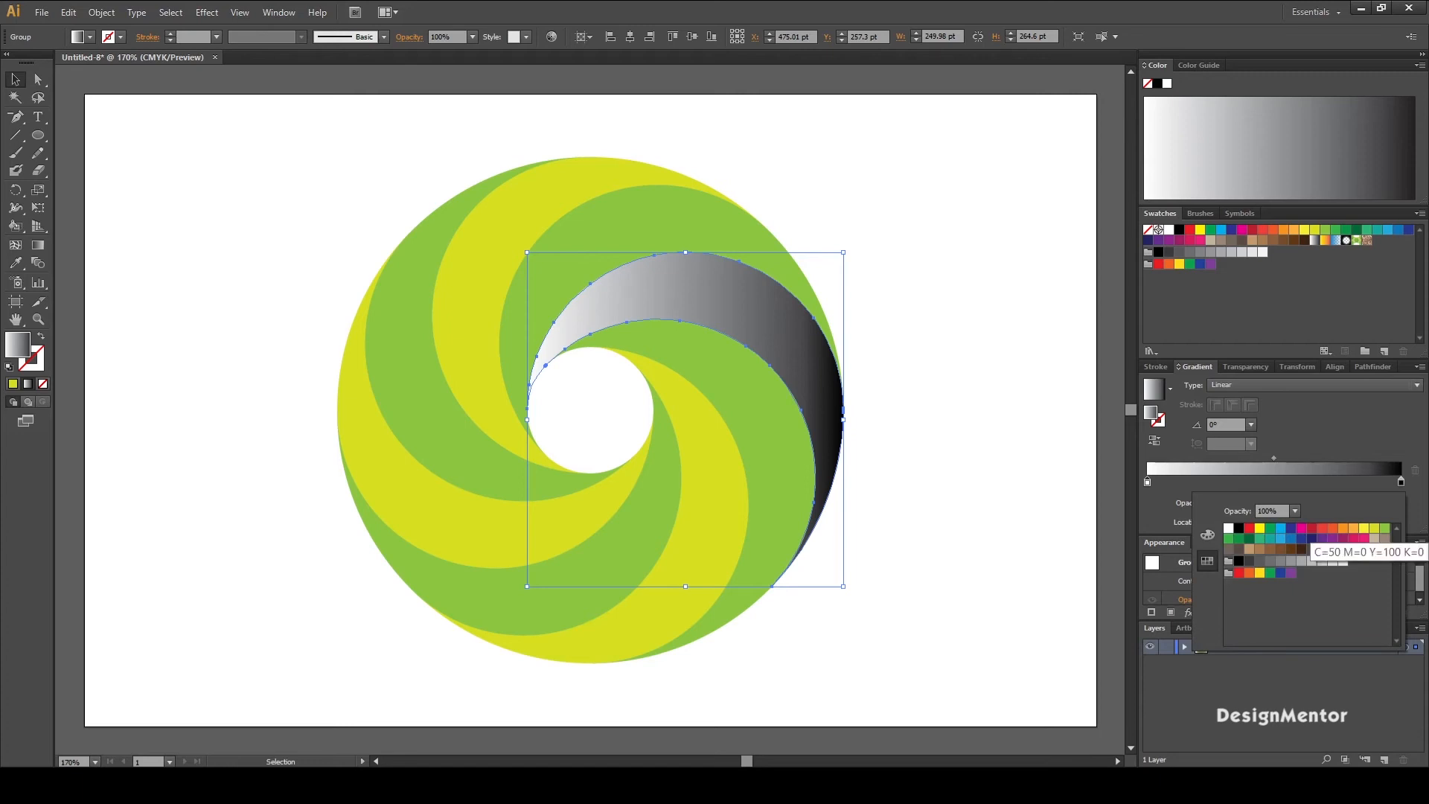
left_click(1374, 528)
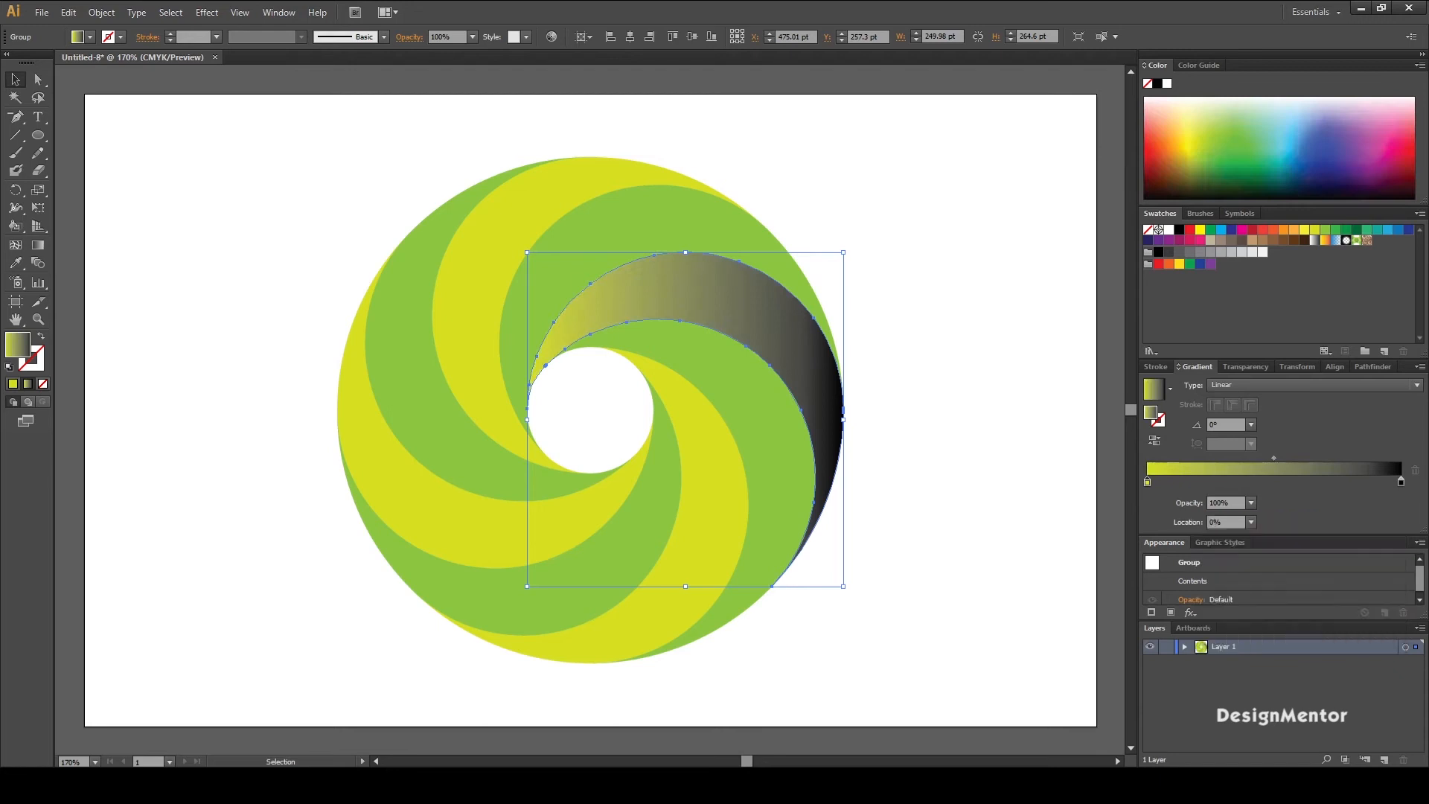
double_click(1401, 481)
left_click(1385, 528)
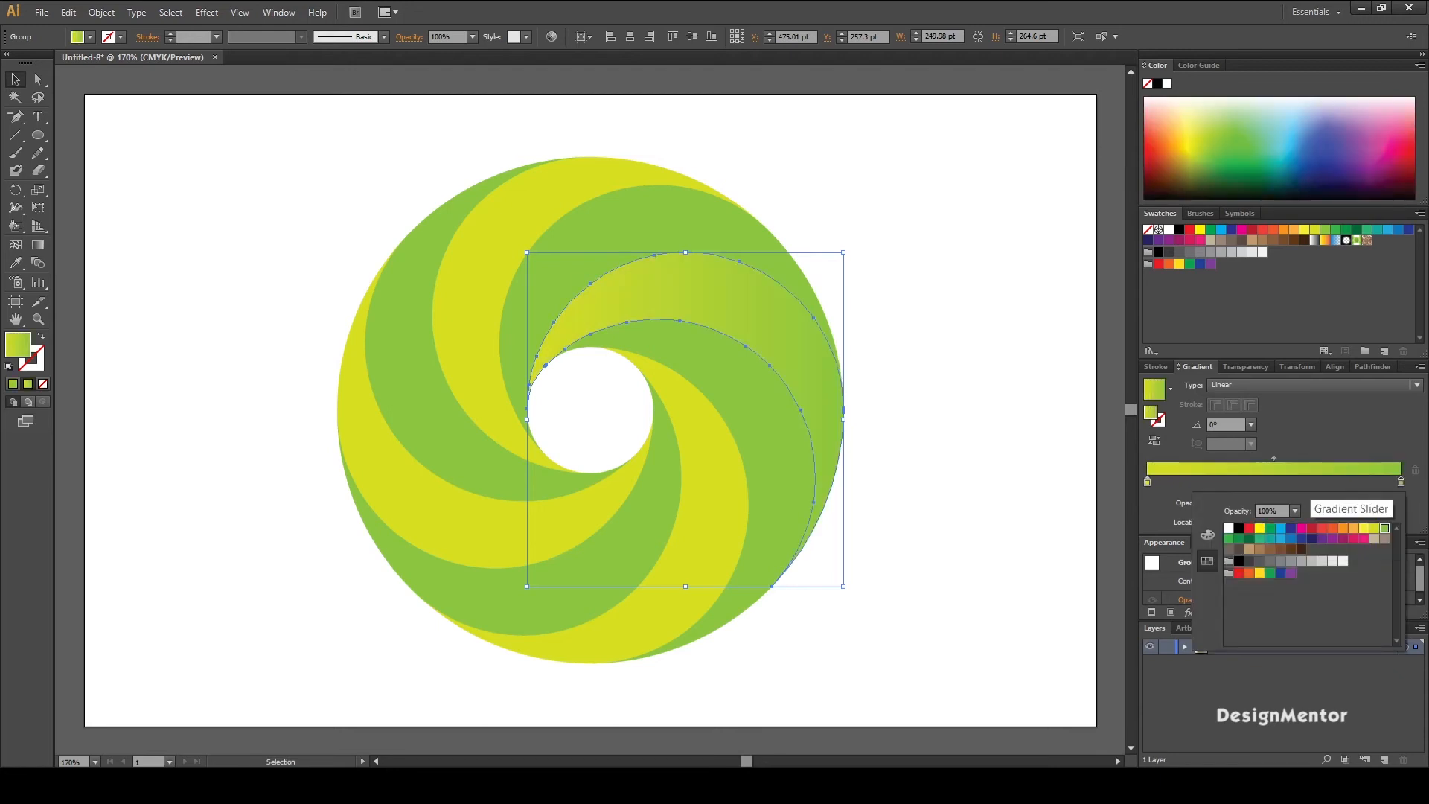
Add a darker green stop to the blade's gradient, placing it at the 100% end and the light green stop at about 51.59%
left_click(1277, 480)
double_click(1278, 482)
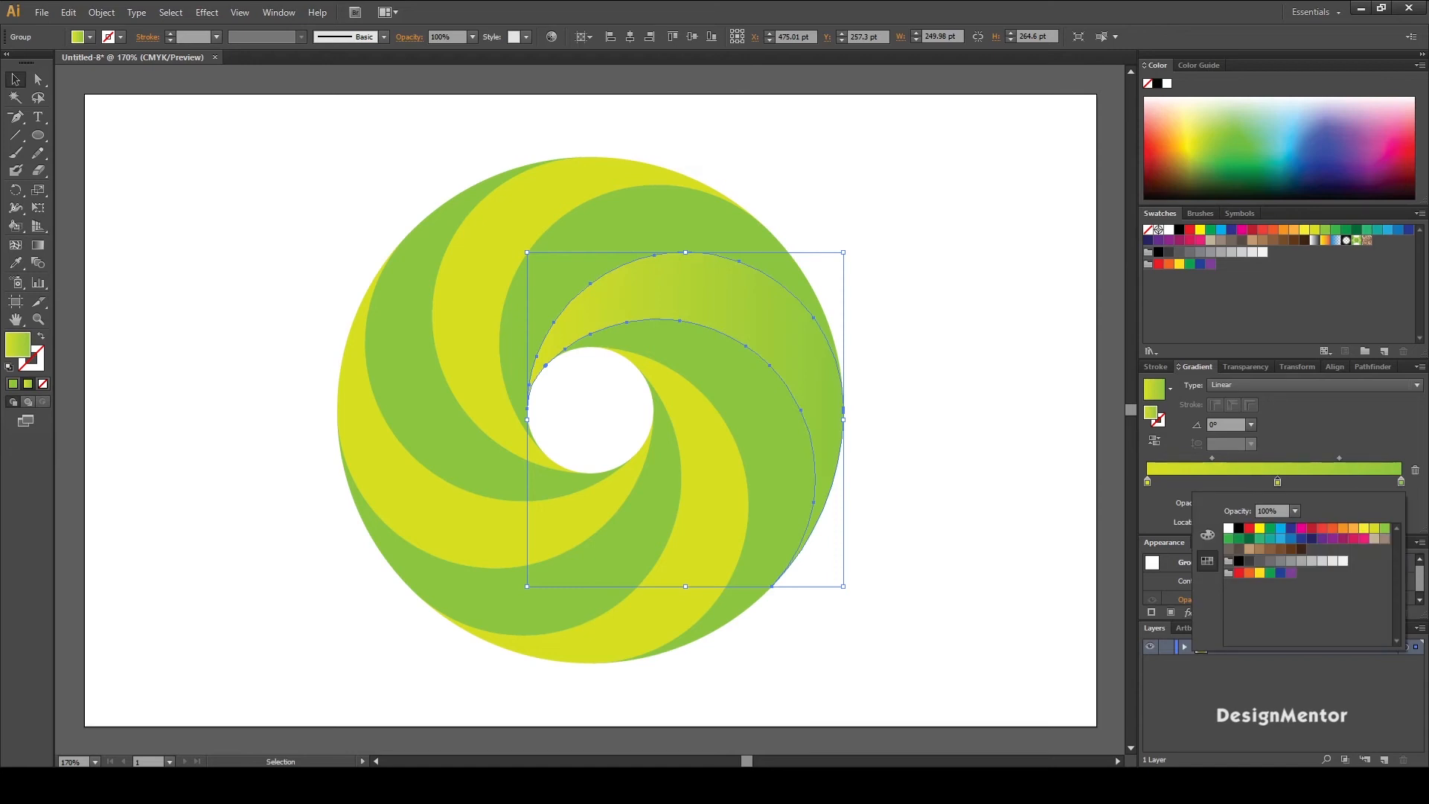
left_click(1229, 539)
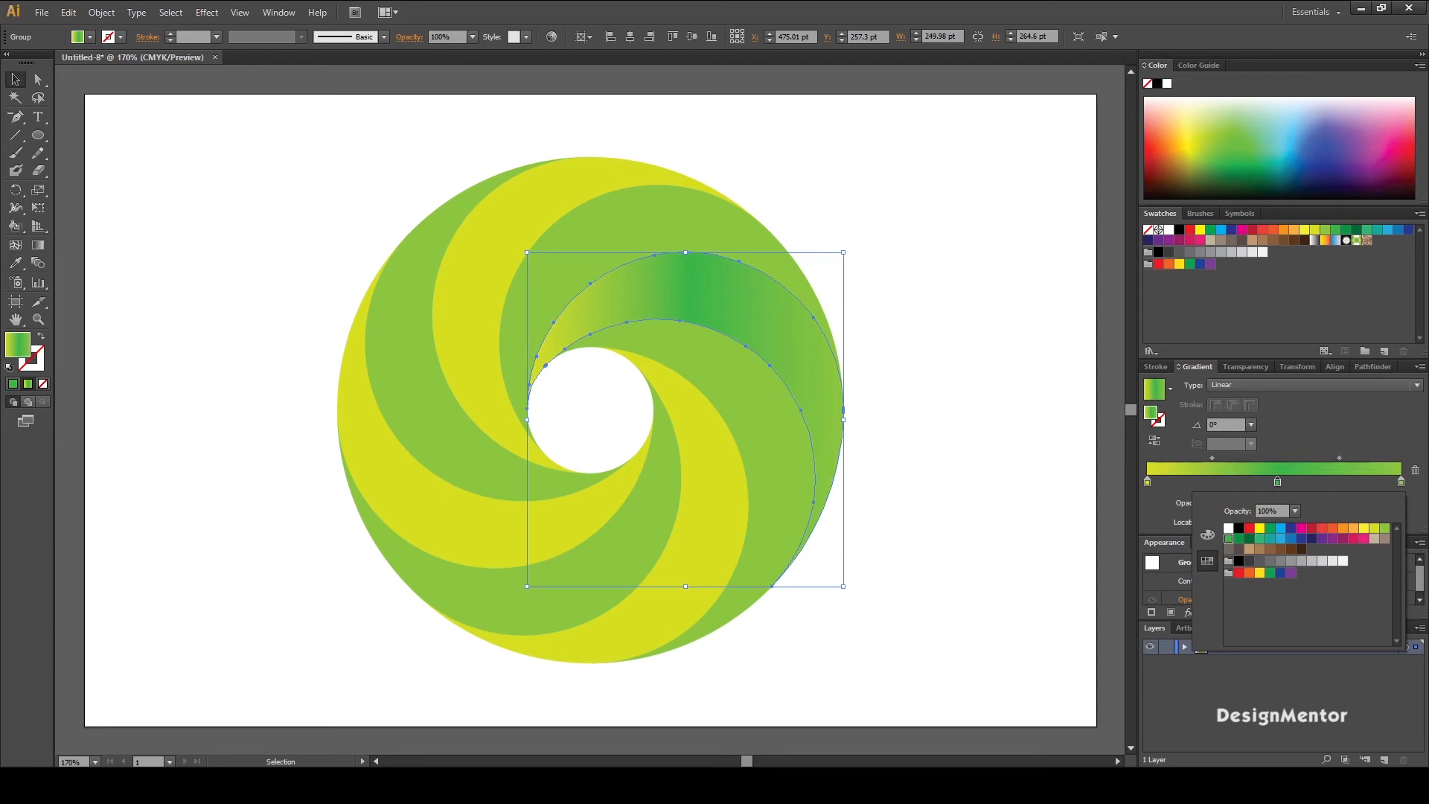
mouse_move(1401, 481)
left_mouse_down()
mouse_move(1308, 482)
mouse_move(1401, 482)
left_mouse_up()
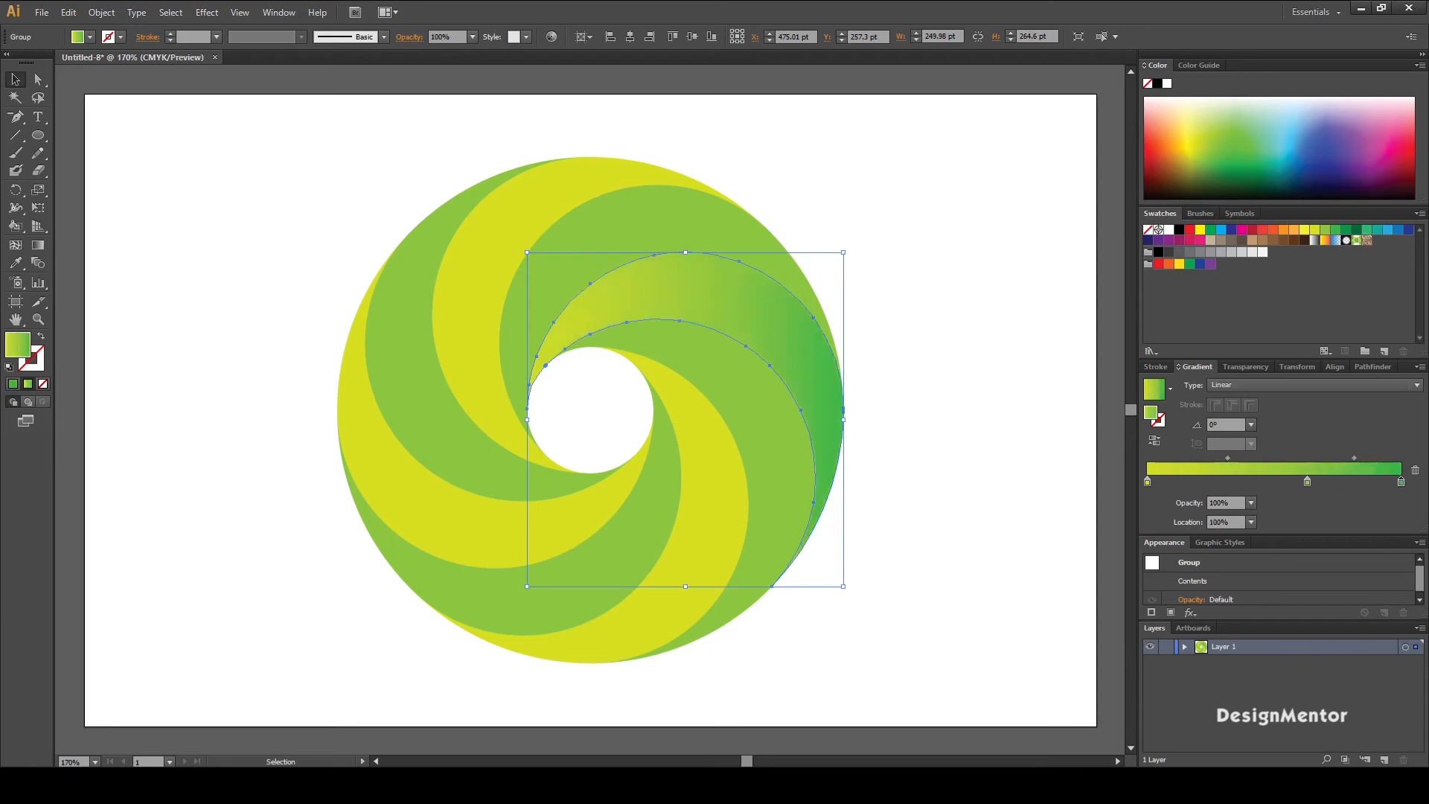
left_click_drag(1307, 481, 1279, 481)
left_click(946, 335)
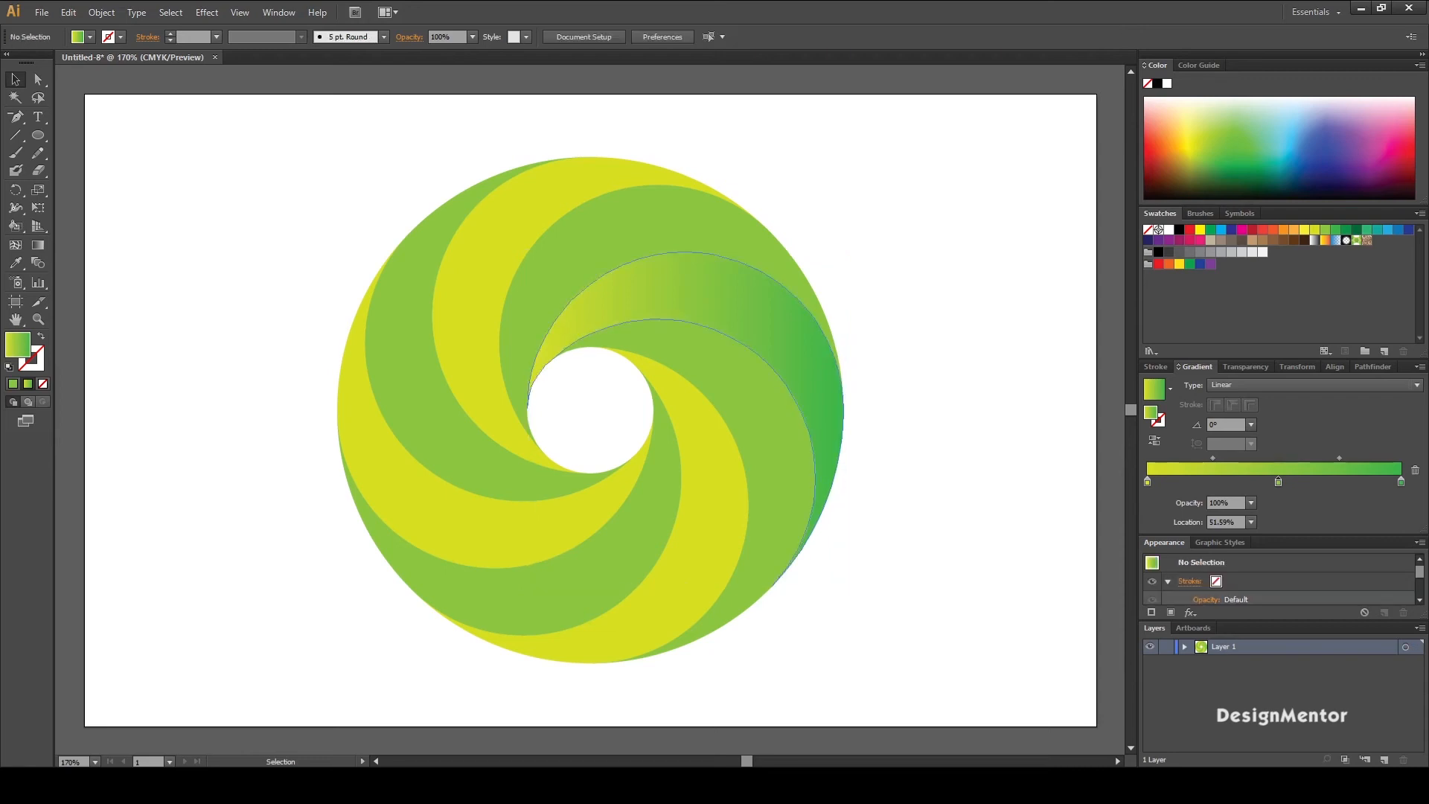
Redirect the upper-right blade's gradient to about 153° with the Gradient tool, running from yellow at the outer tip to dark green near the center
left_click(745, 305)
key("g")
mouse_move(580, 316)
left_mouse_down()
mouse_move(834, 440)
mouse_move(584, 322)
left_mouse_up()
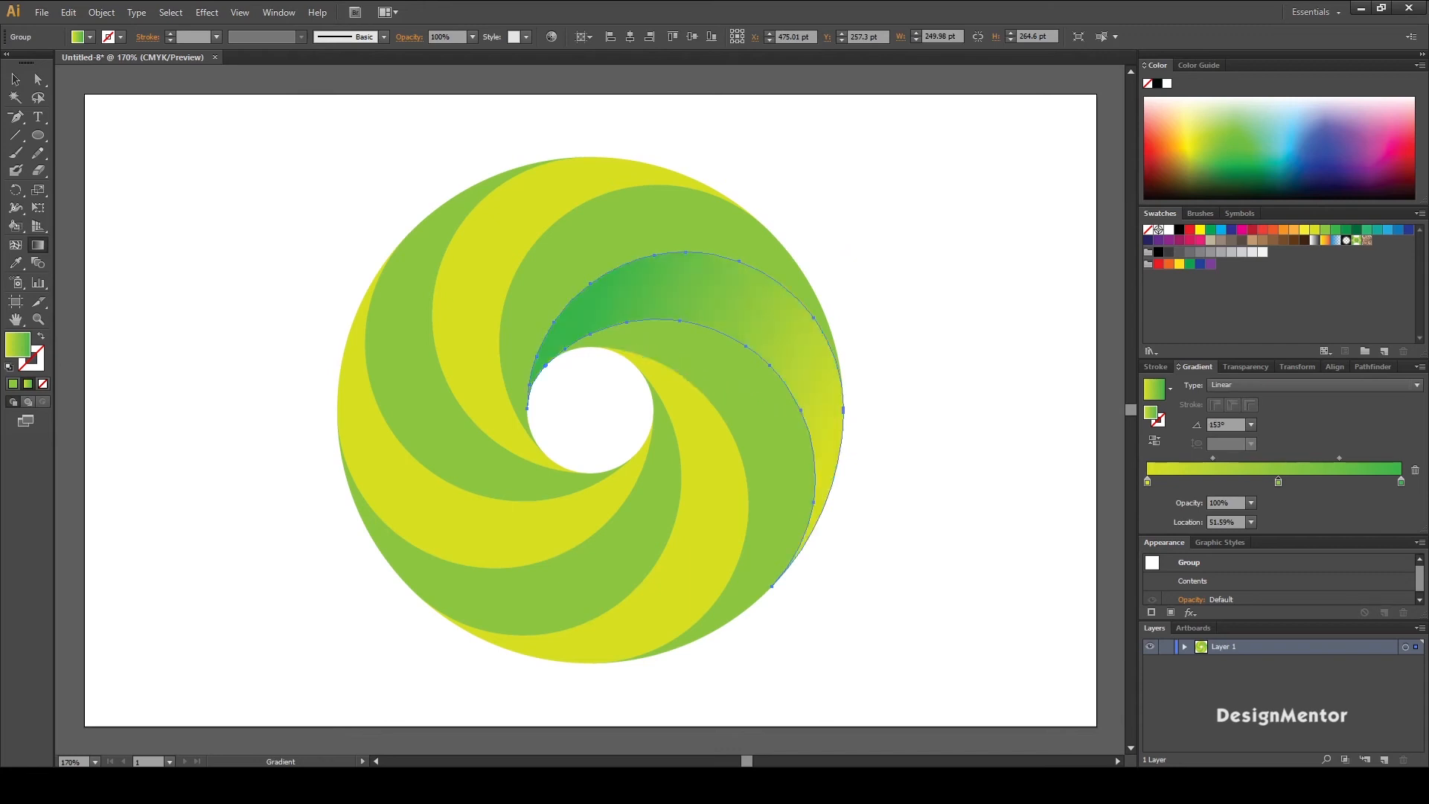
left_click(14, 79)
left_click(257, 195)
Apply the yellow-to-green linear gradient to the green blade on the right and angle it about 98°, dark green near the center
left_click(774, 454)
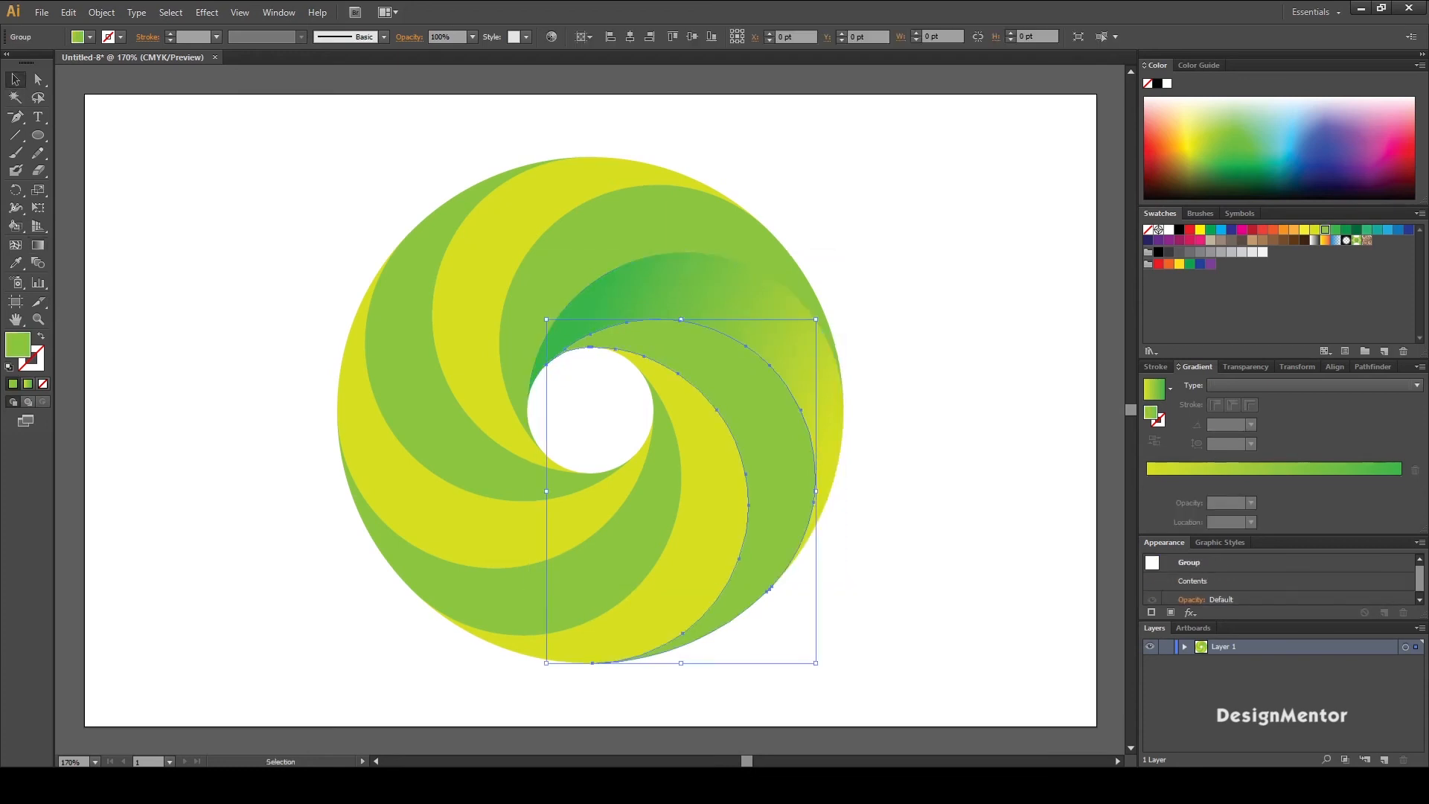
key("g")
left_click_drag(714, 617, 648, 335)
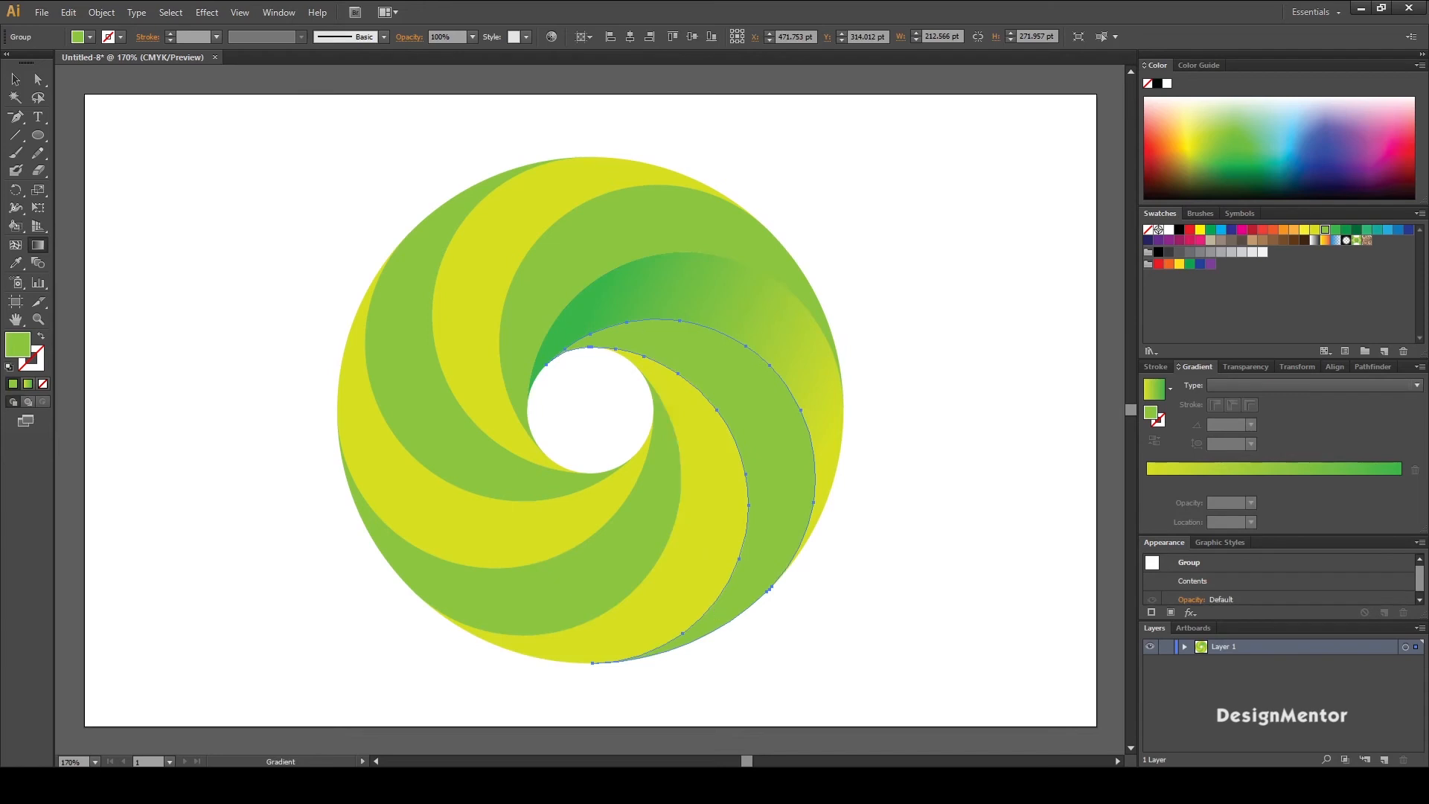
key("v")
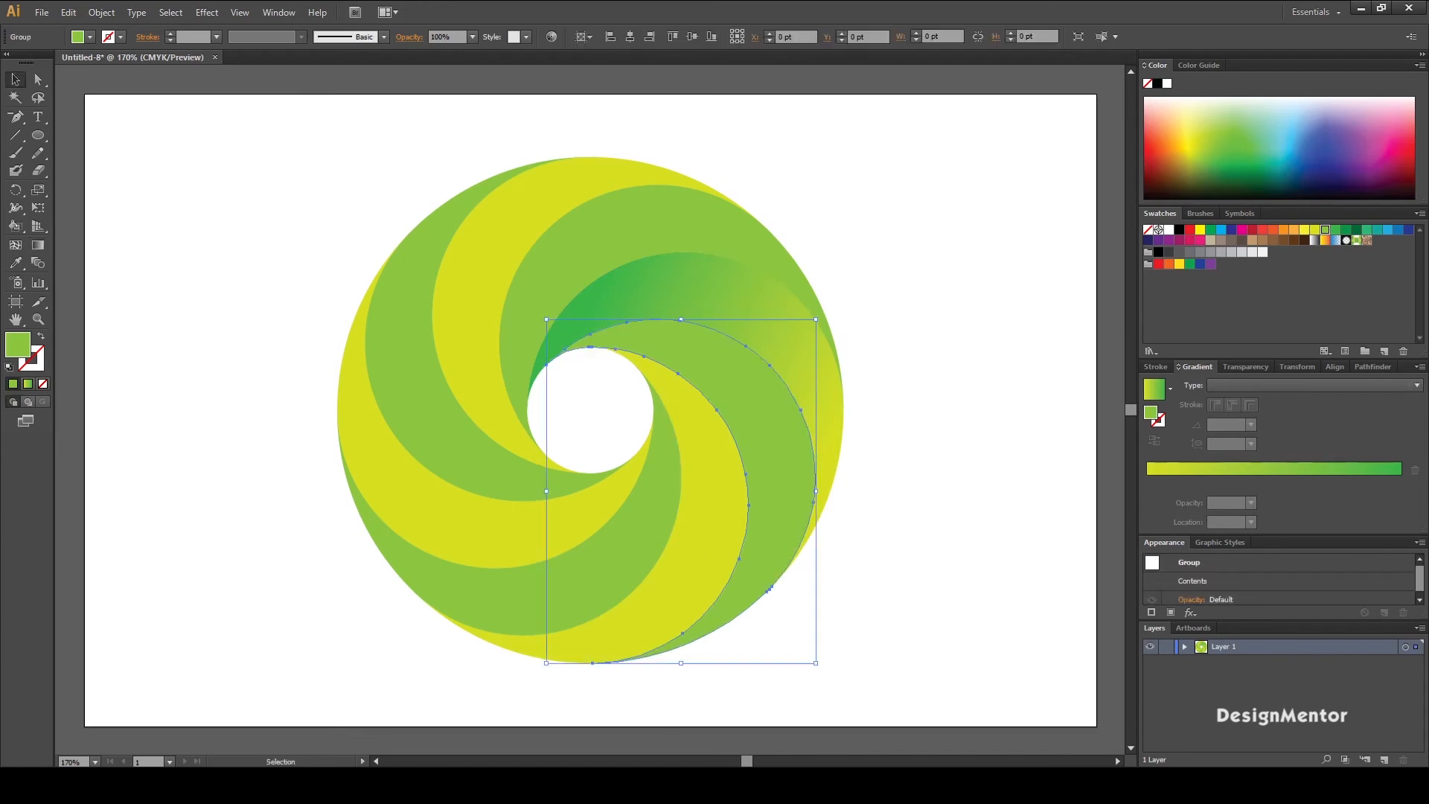
key("period")
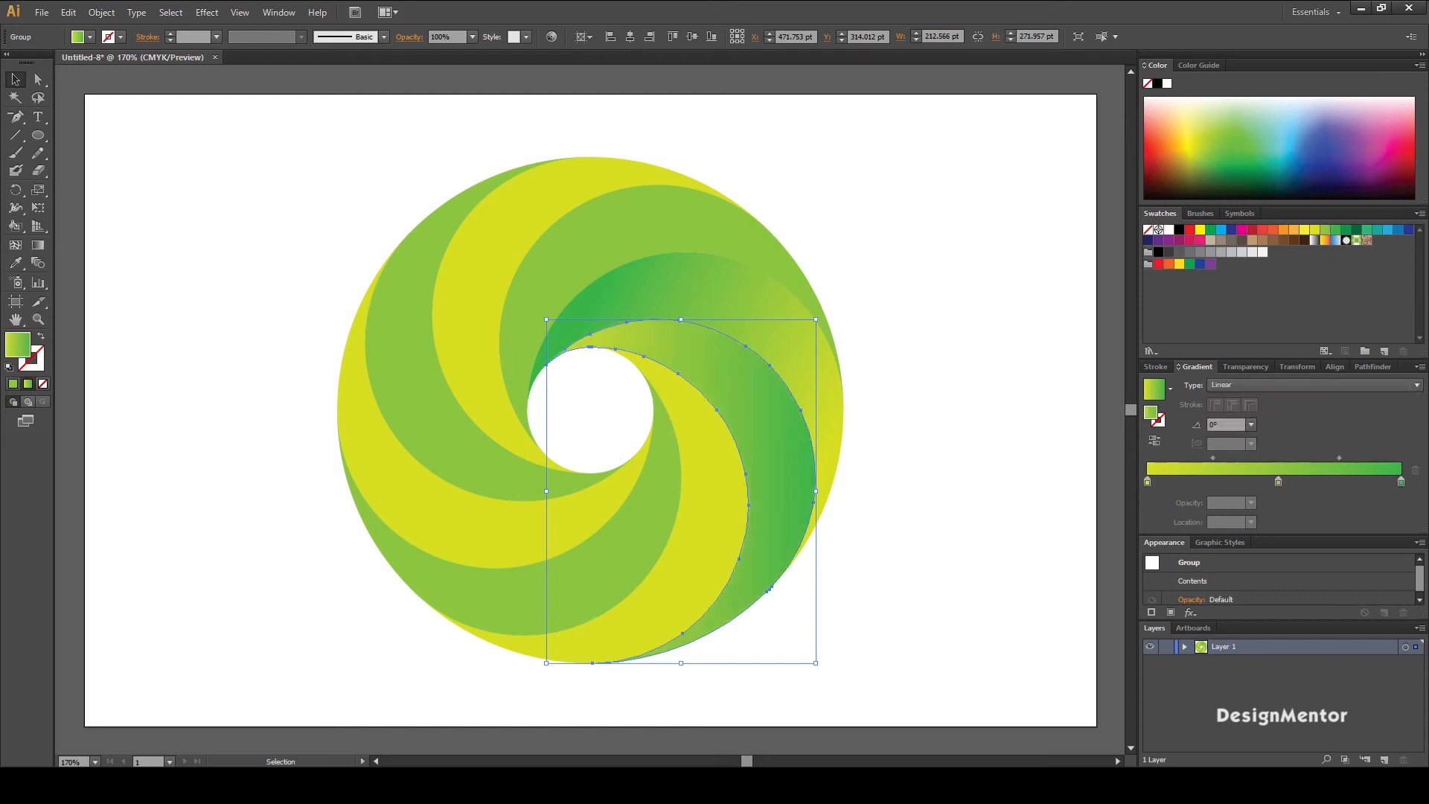
key("g")
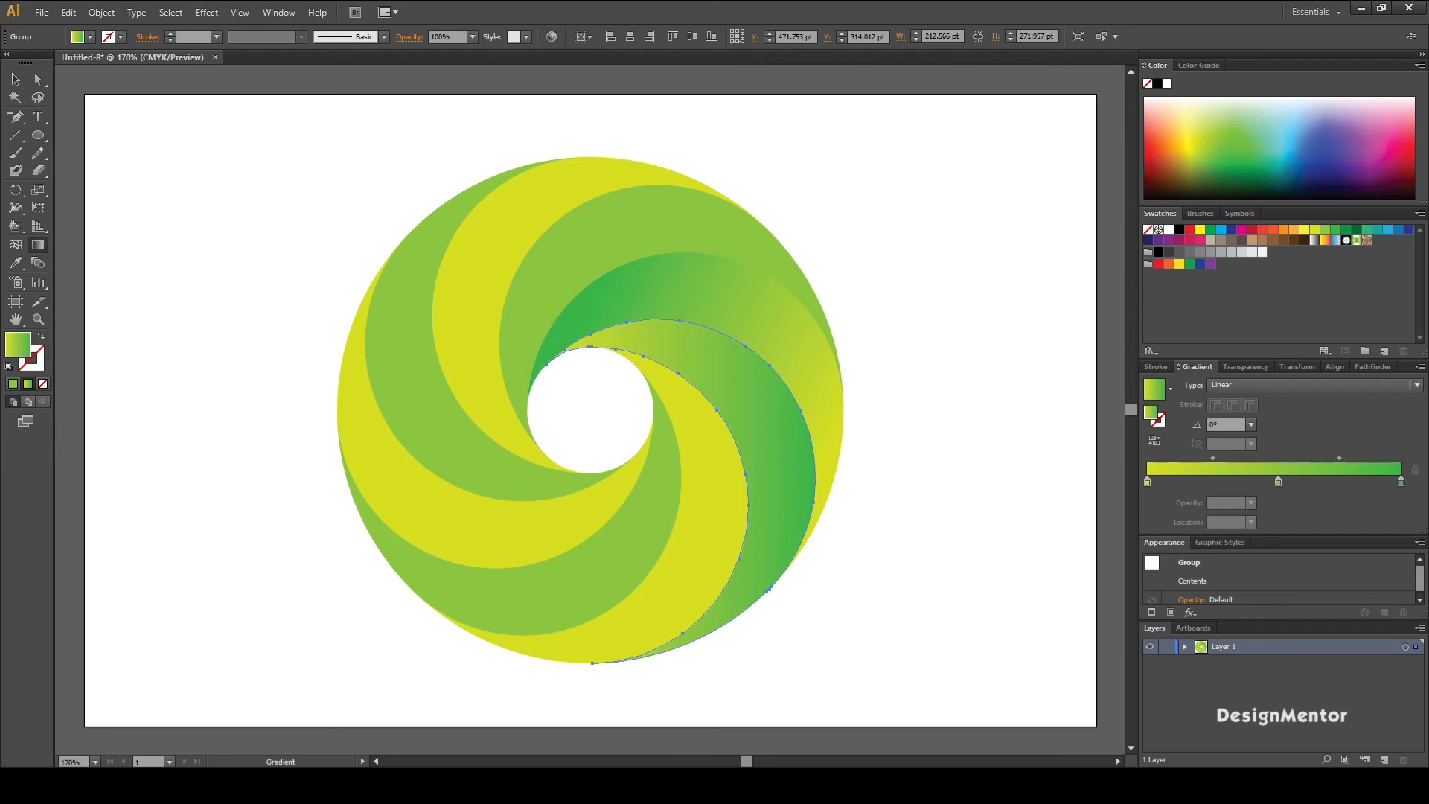
mouse_move(708, 623)
left_mouse_down()
mouse_move(695, 415)
mouse_move(668, 342)
left_mouse_up()
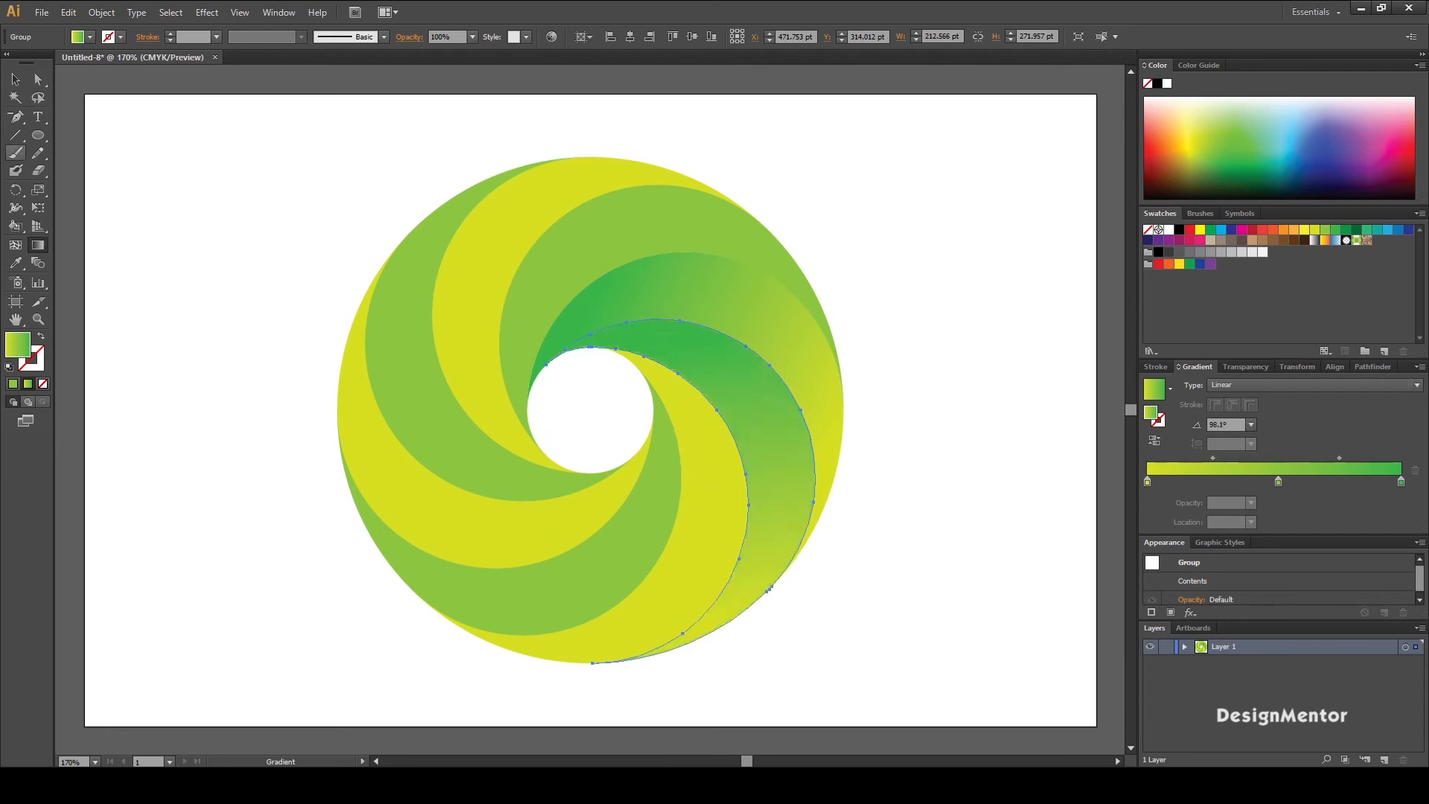
key("v")
key("ctrl+shift+a")
Give the lower-right yellow blade the same linear gradient, directed from yellow at its bottom tip up to dark green near the center
left_click(715, 484)
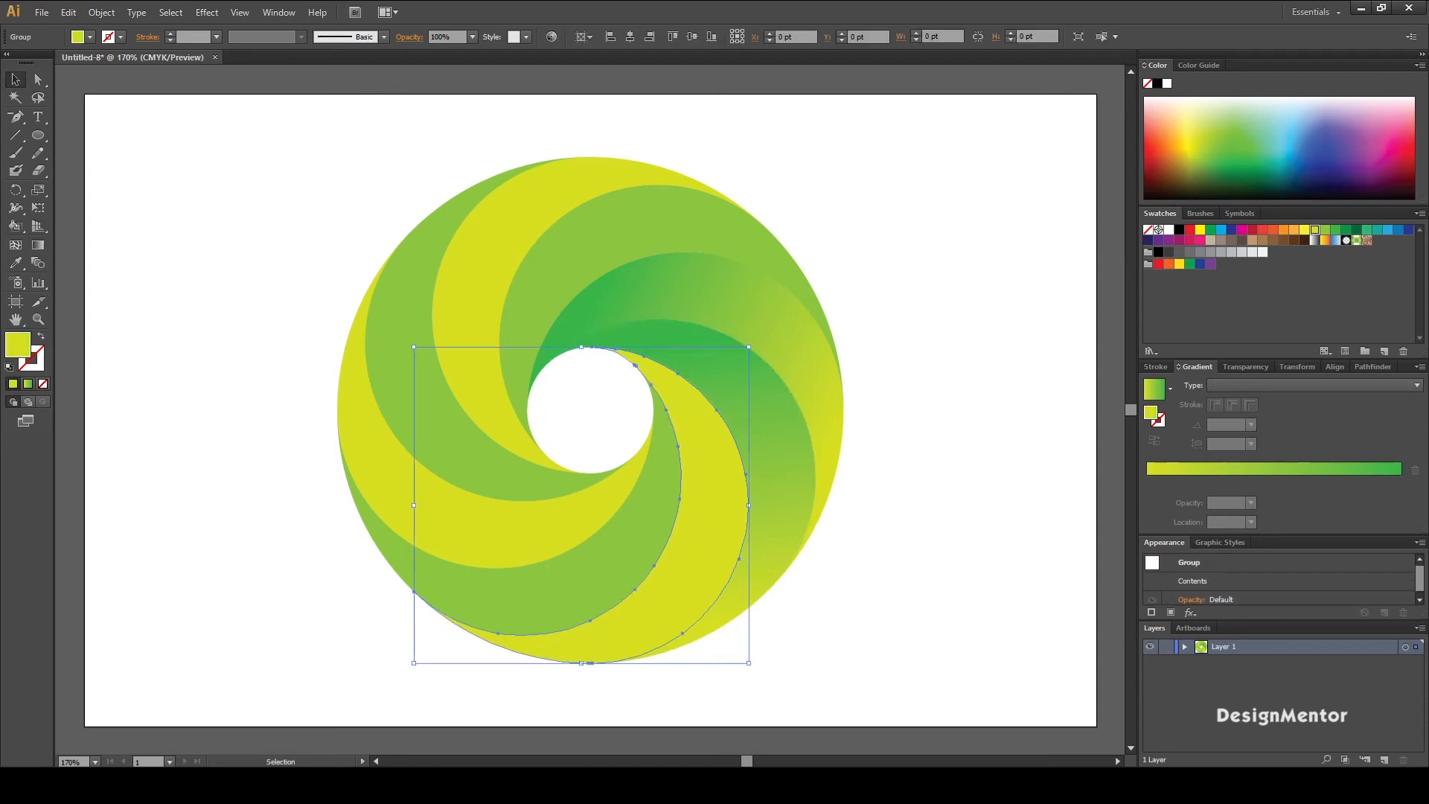
left_click(1314, 385)
left_click(1235, 400)
key("g")
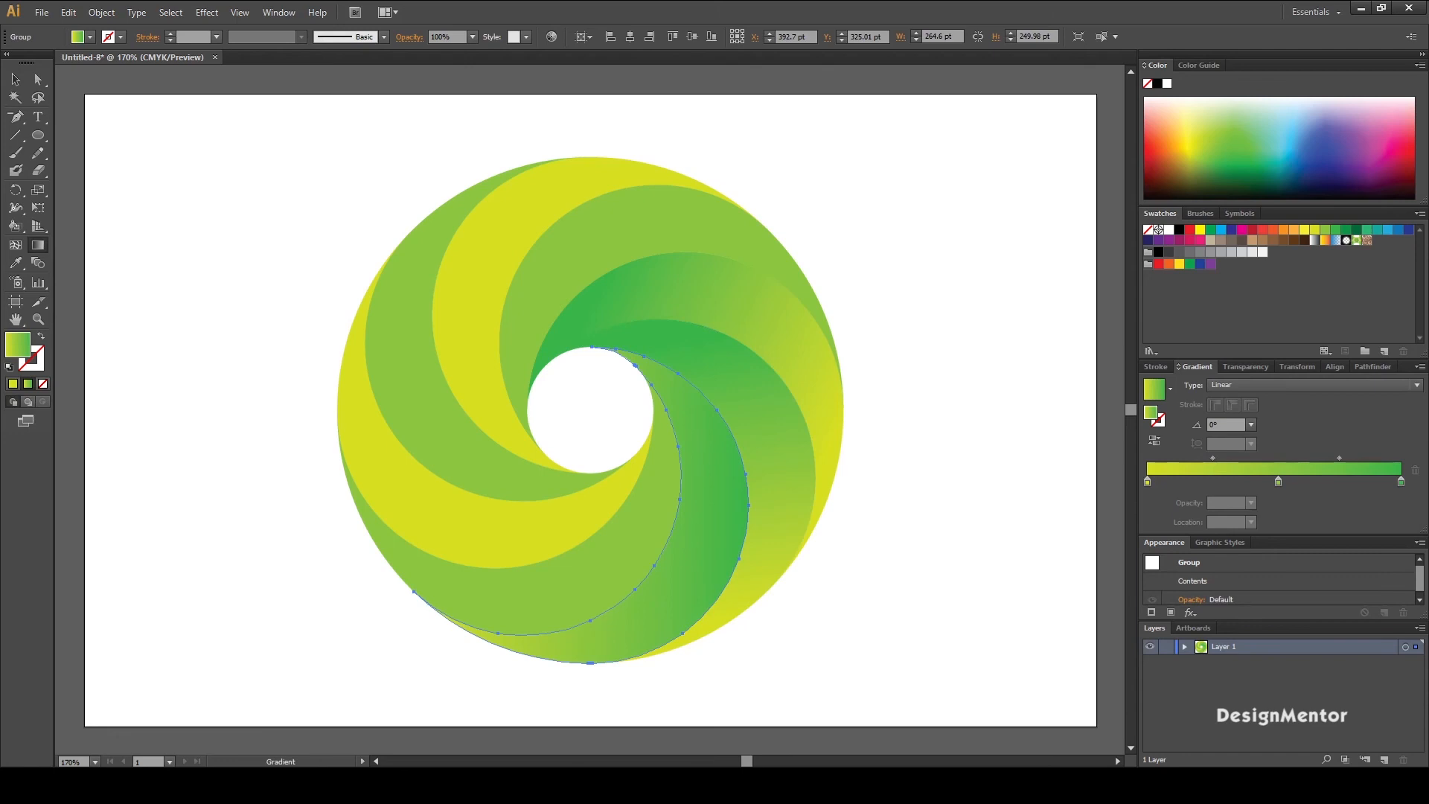
left_click_drag(545, 648, 685, 409)
left_click(15, 79)
key("ctrl+shift+a")
Apply the linear gradient to the bottom green blade and angle it about 17.8°, from its outer left tip toward the center
left_click(560, 598)
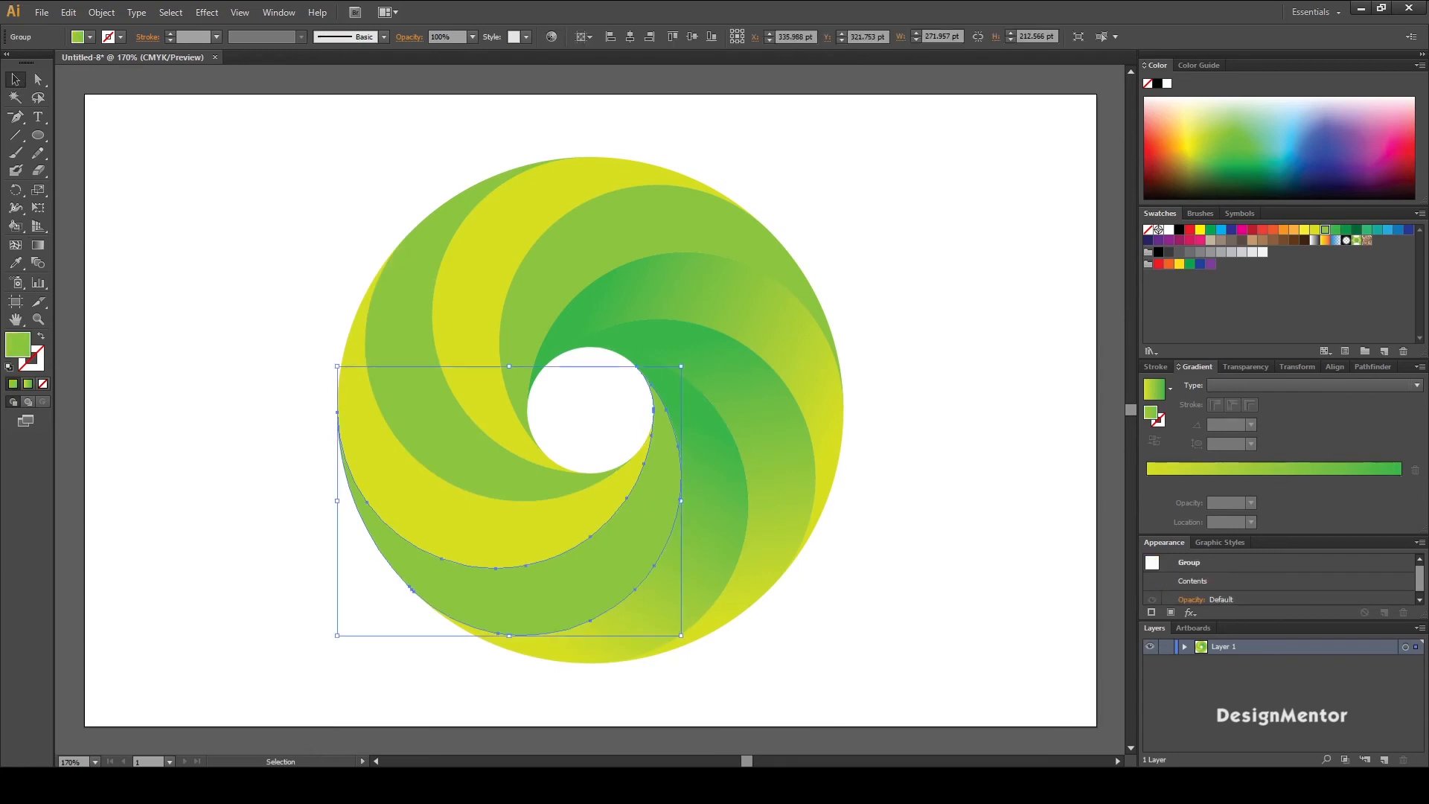
left_click(1417, 385)
left_click(1232, 400)
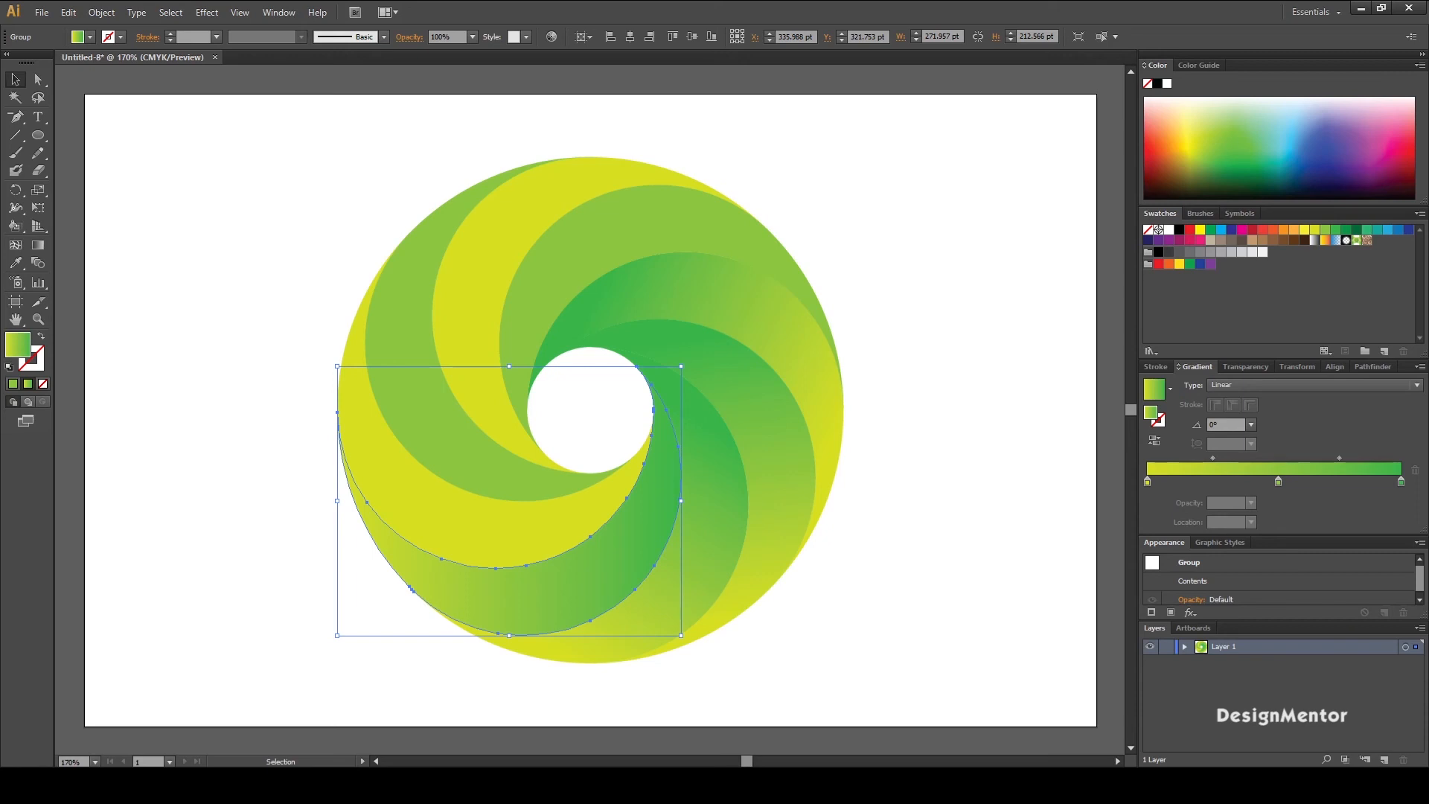
key("g")
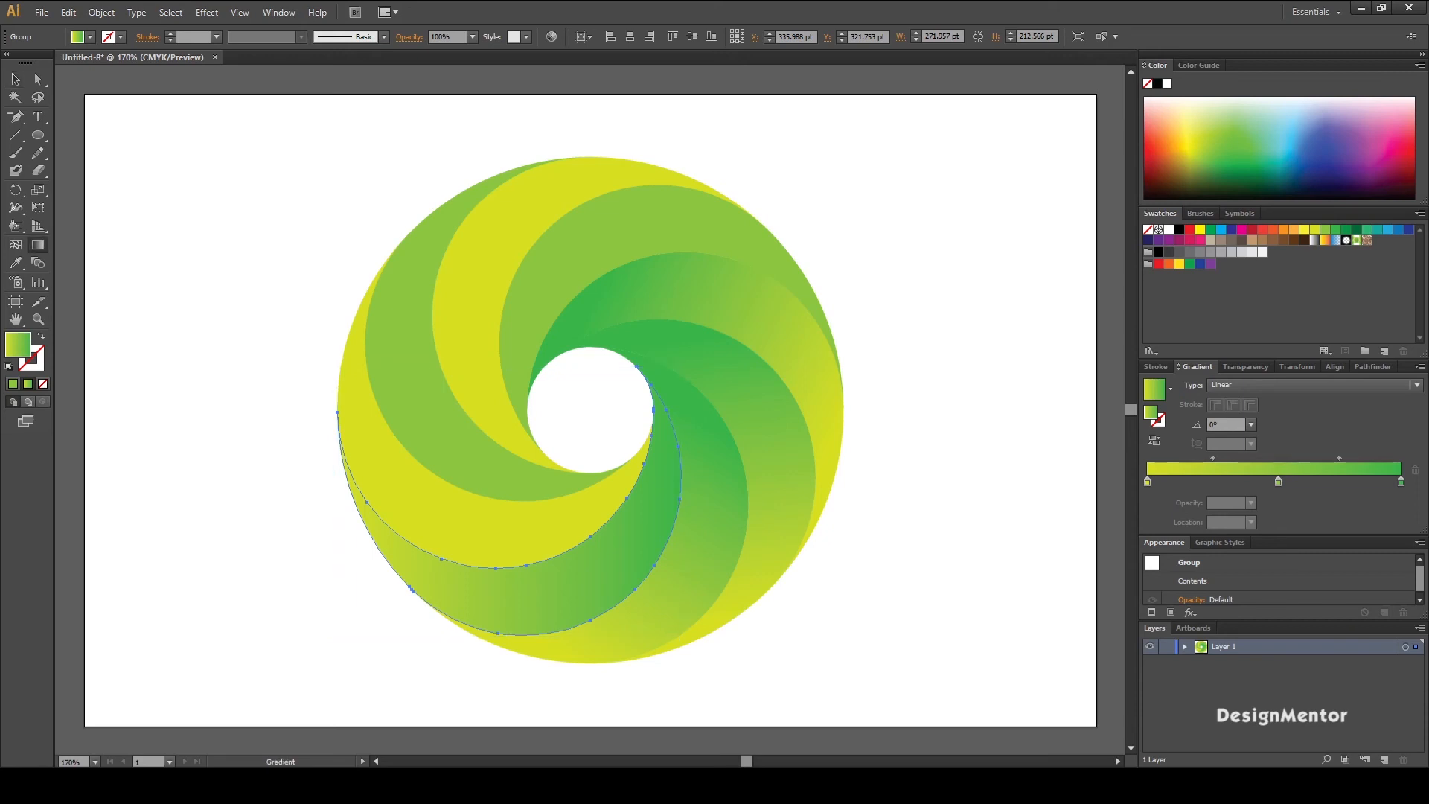
left_click_drag(390, 546, 660, 459)
key("v")
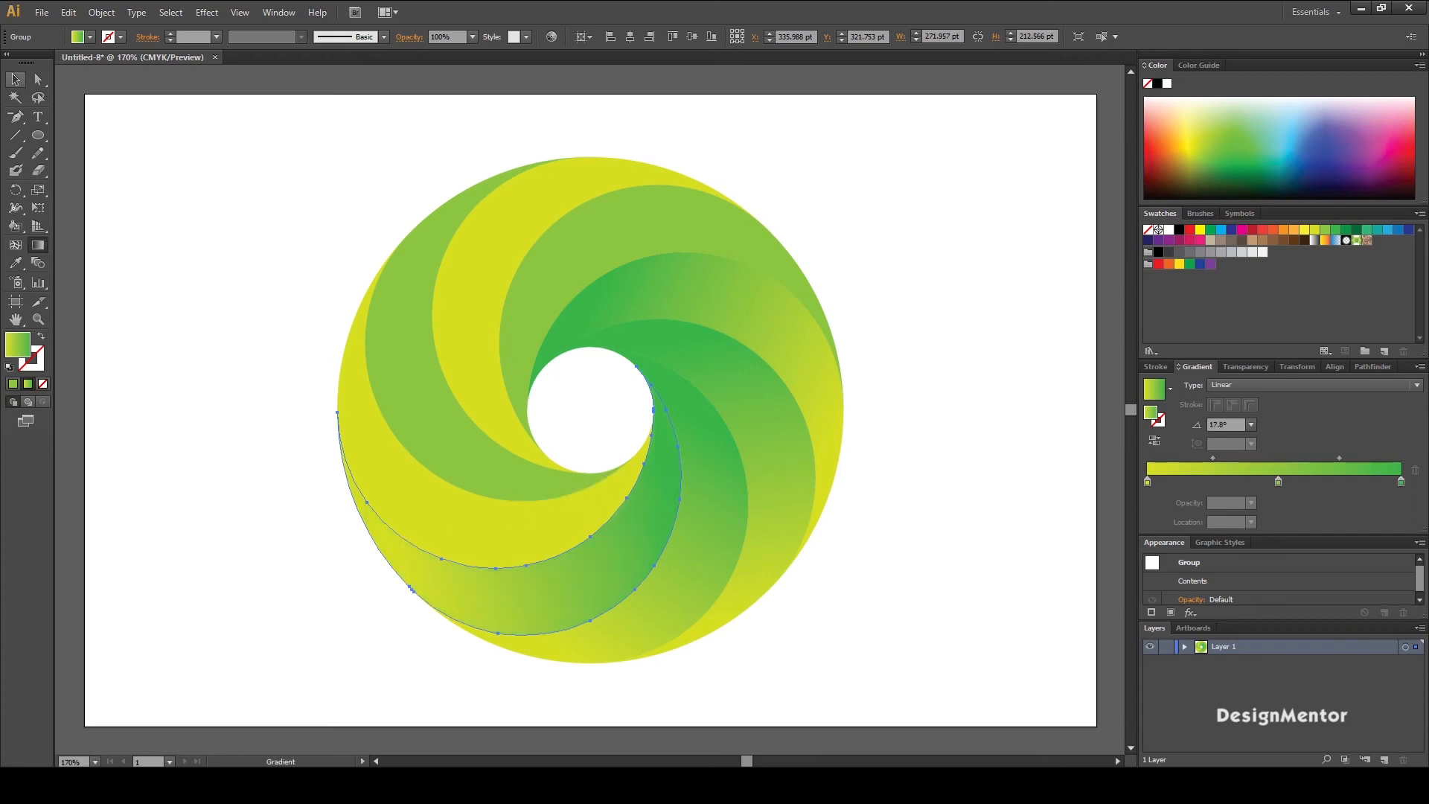
Apply the linear gradient to the lower-left yellow blade and angle it about -29.9°, with dark green at the inner end
left_click(513, 538)
left_click(1415, 385)
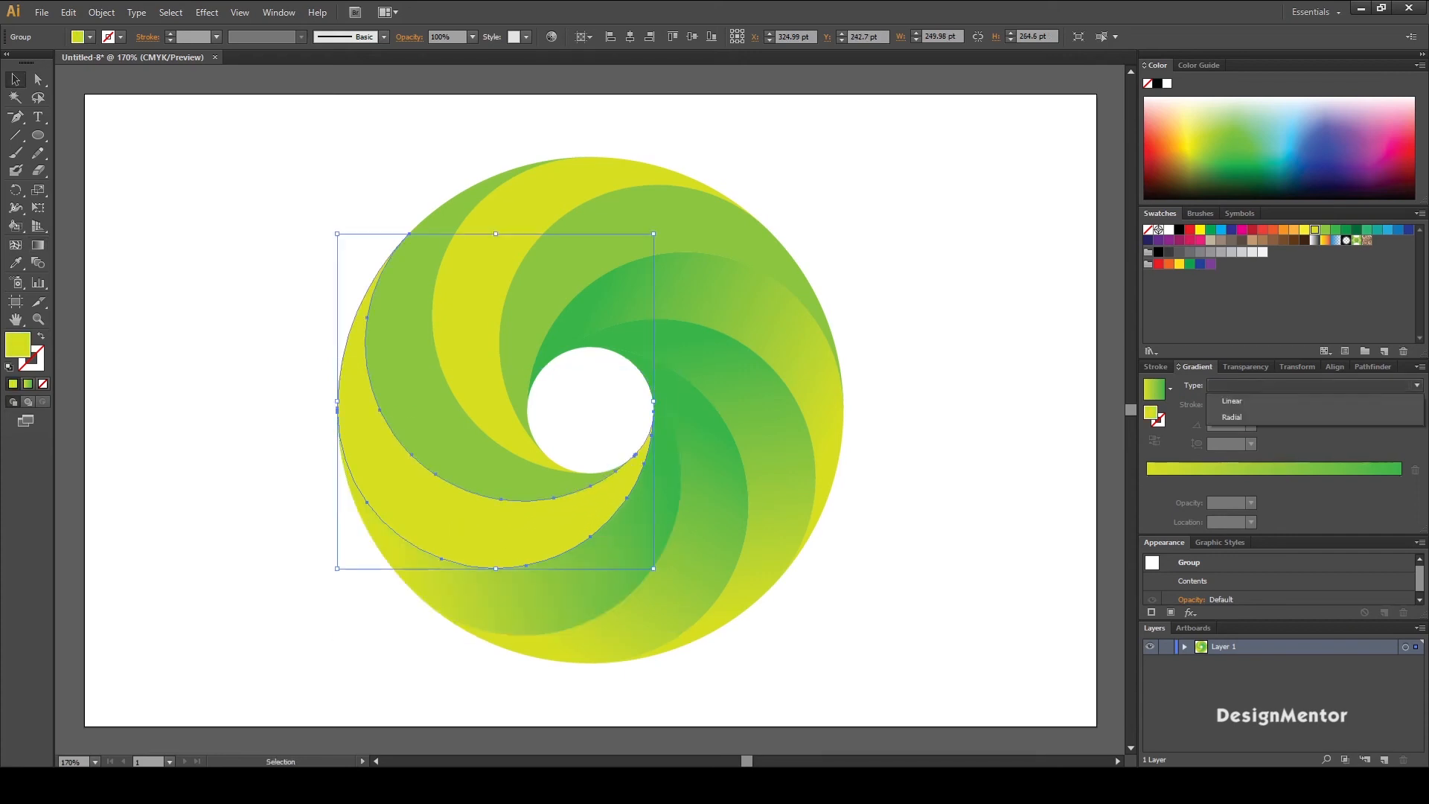
left_click(1236, 401)
key("g")
left_click_drag(350, 370, 590, 498)
key("v")
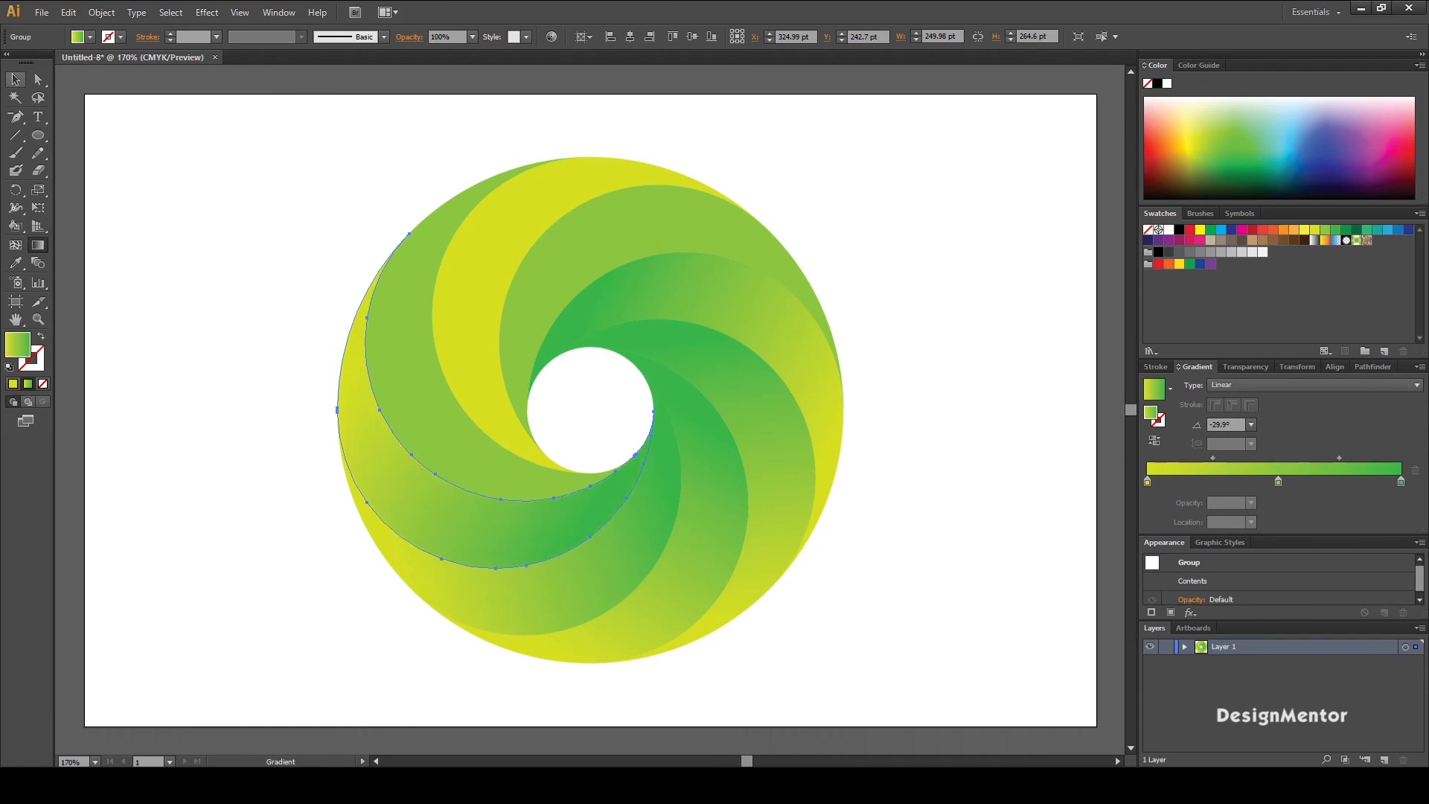
Fill the left green blade with the linear gradient, directed downward from yellow at its upper tip to dark green near the center
left_click(406, 321)
left_click(1416, 386)
left_click(1265, 402)
key("g")
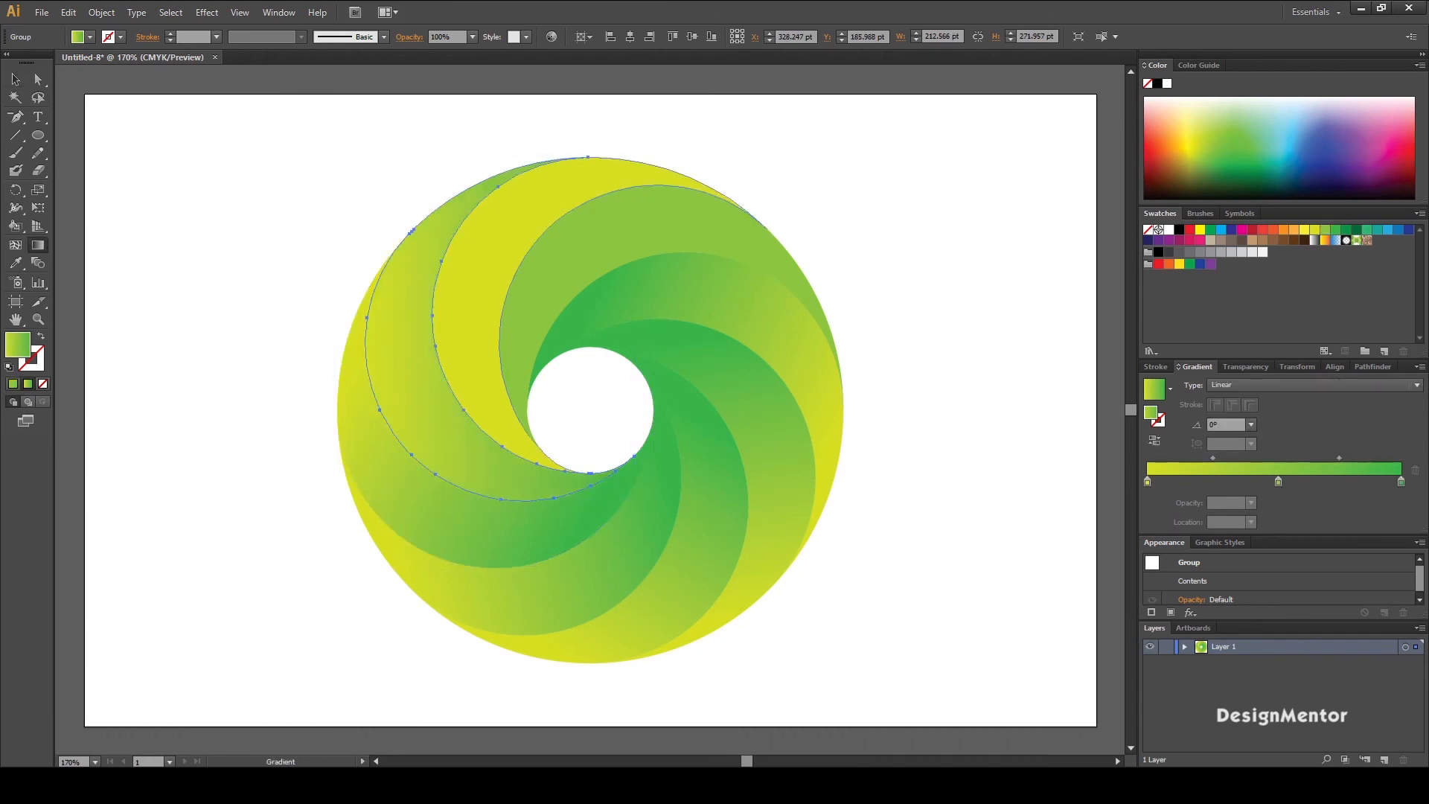
left_click_drag(450, 211, 501, 469)
left_click(15, 80)
Fill the top yellow blade with the linear gradient at about -126.6°, from yellow at its outer tip to dark green near the center
left_click(473, 316)
left_click(1314, 386)
left_click(1314, 402)
key("g")
left_click_drag(622, 172, 479, 370)
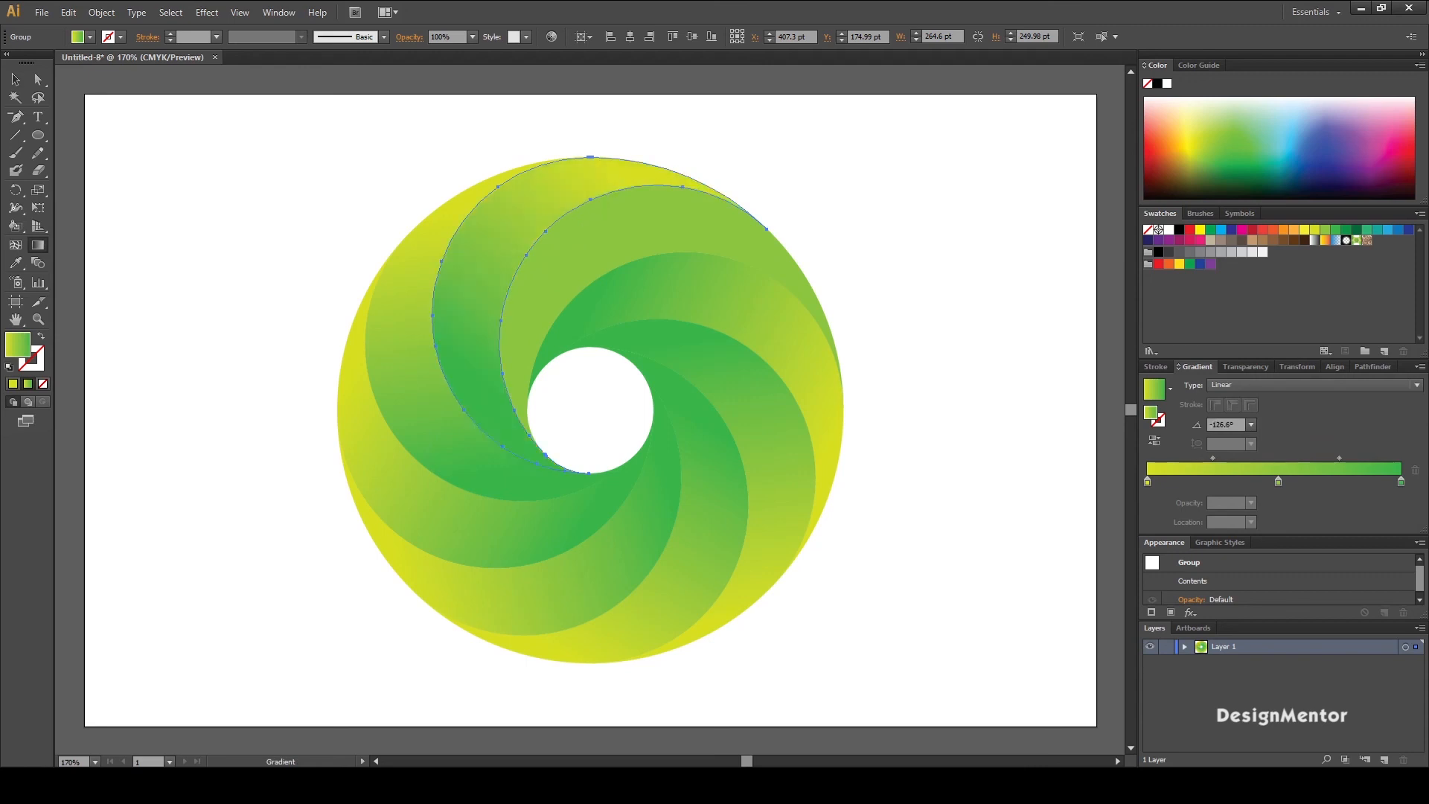
left_click(16, 79)
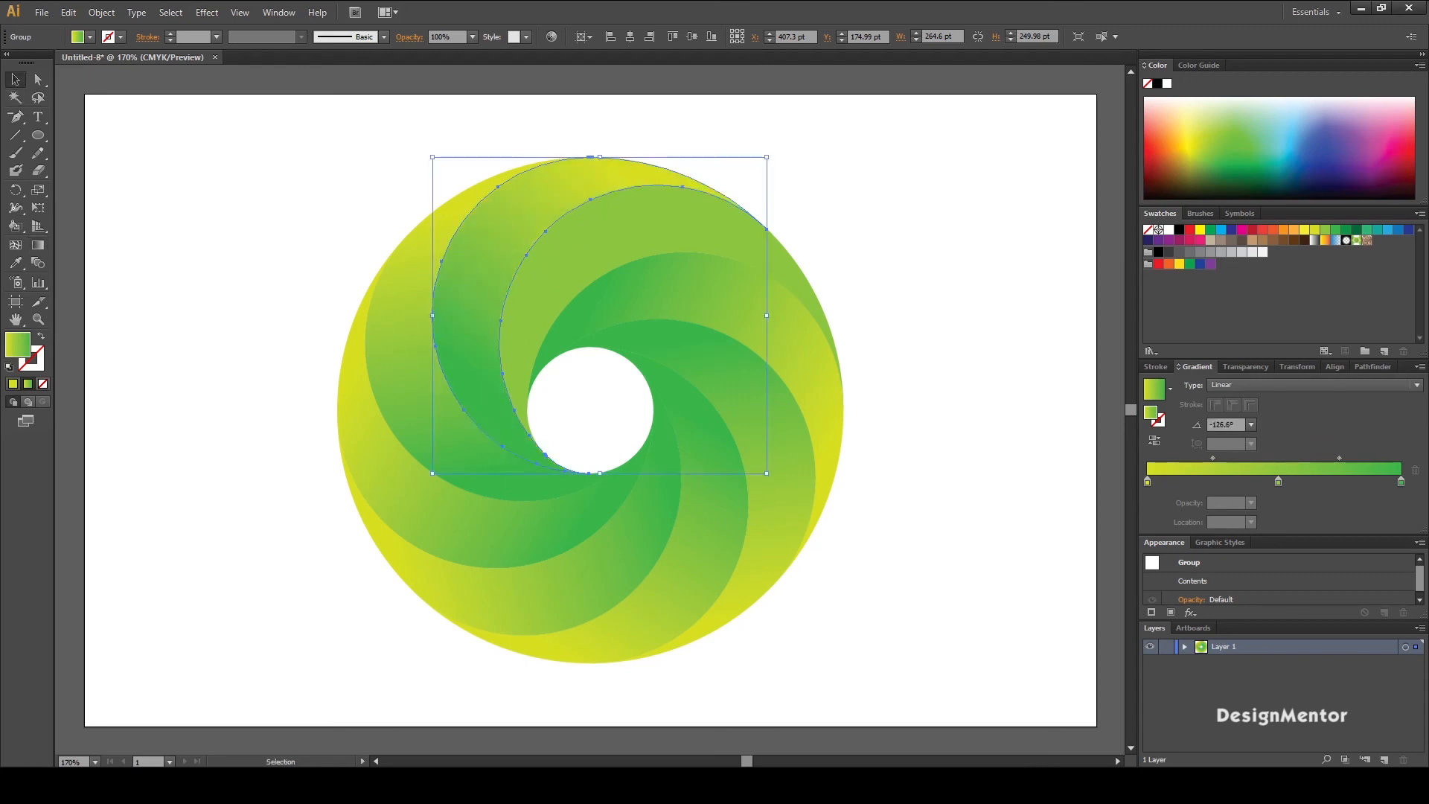
Fill the flat green upper-right blade with the linear gradient at about -164.7°, from yellow at its outer end to dark green near the center
left_click(583, 242)
left_click(1304, 386)
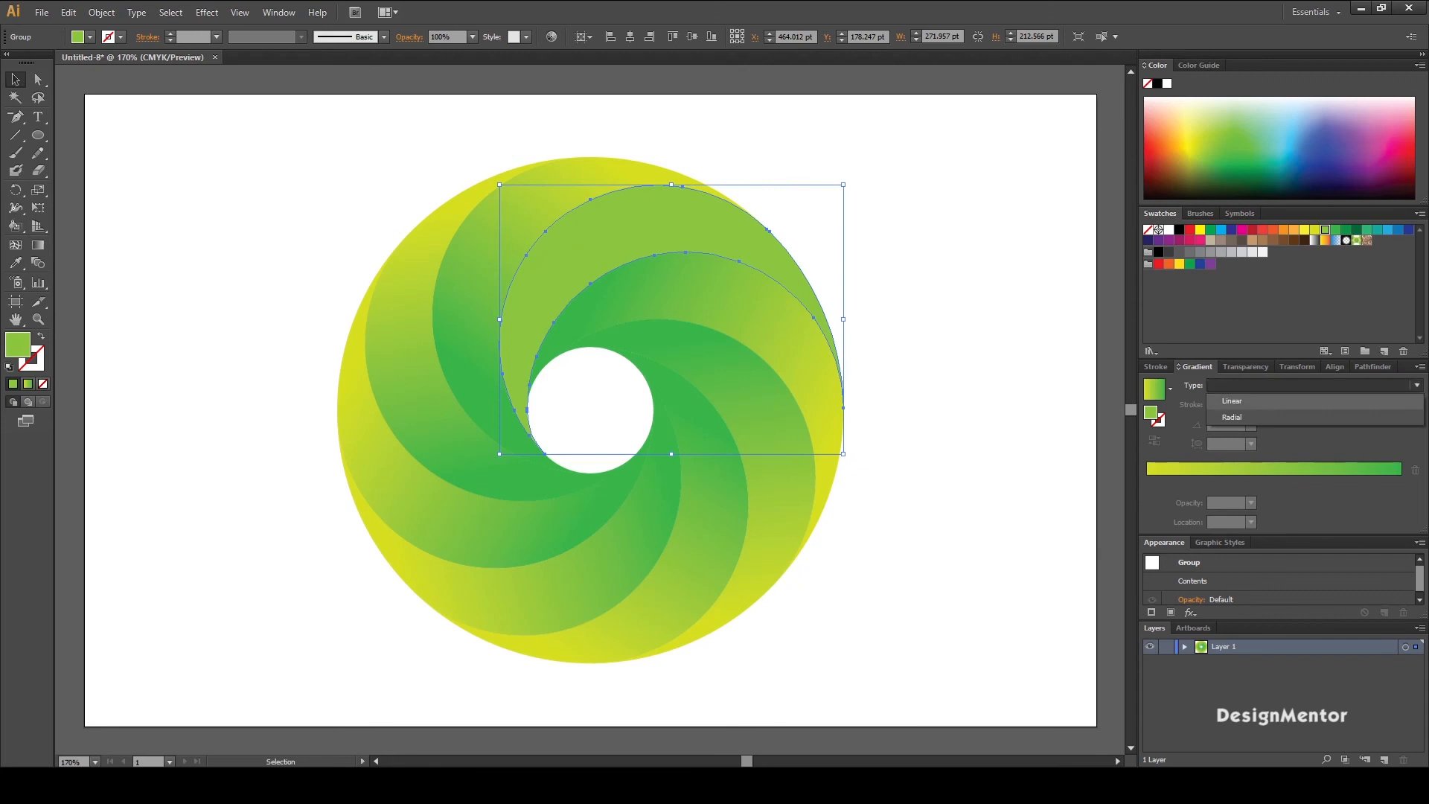
left_click(1296, 400)
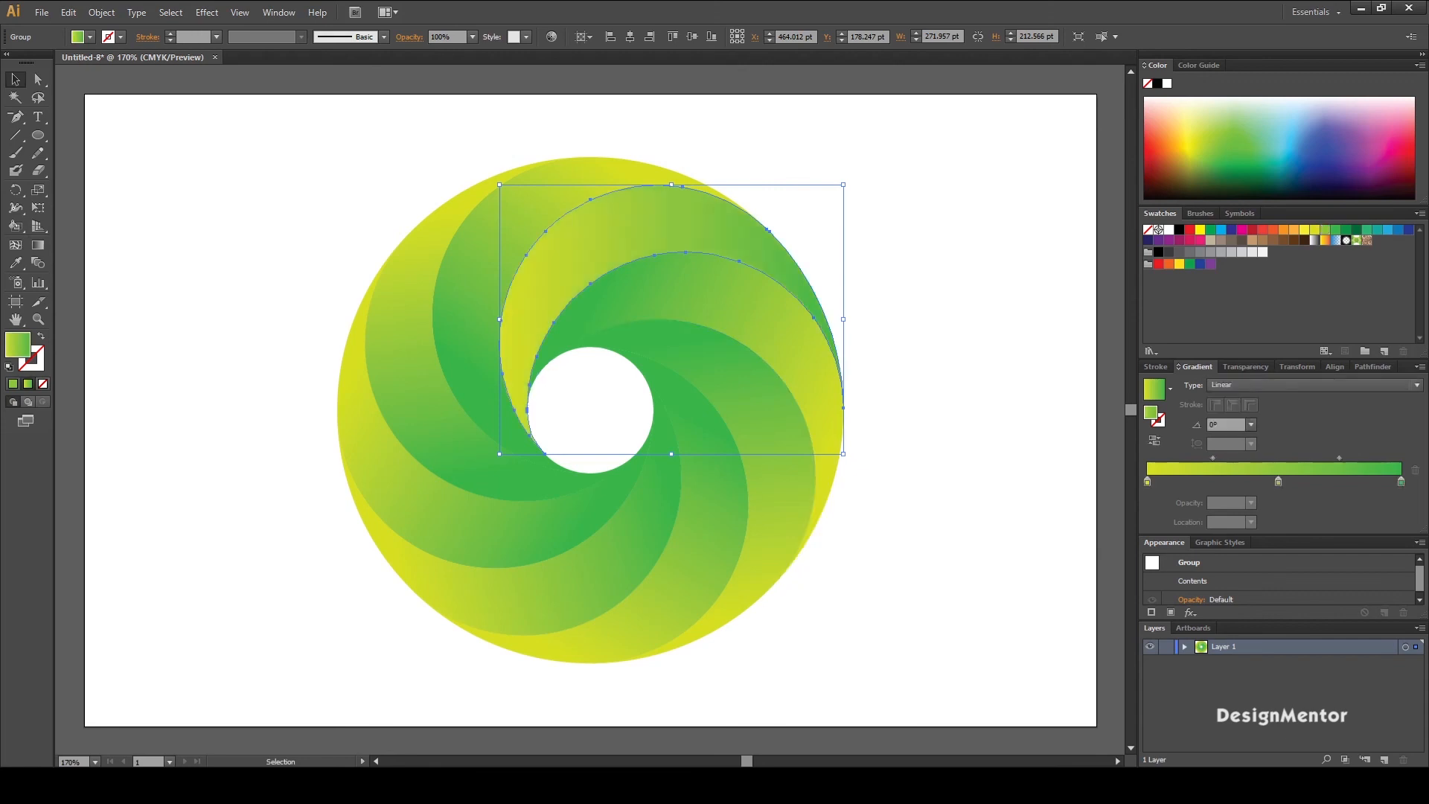
key("g")
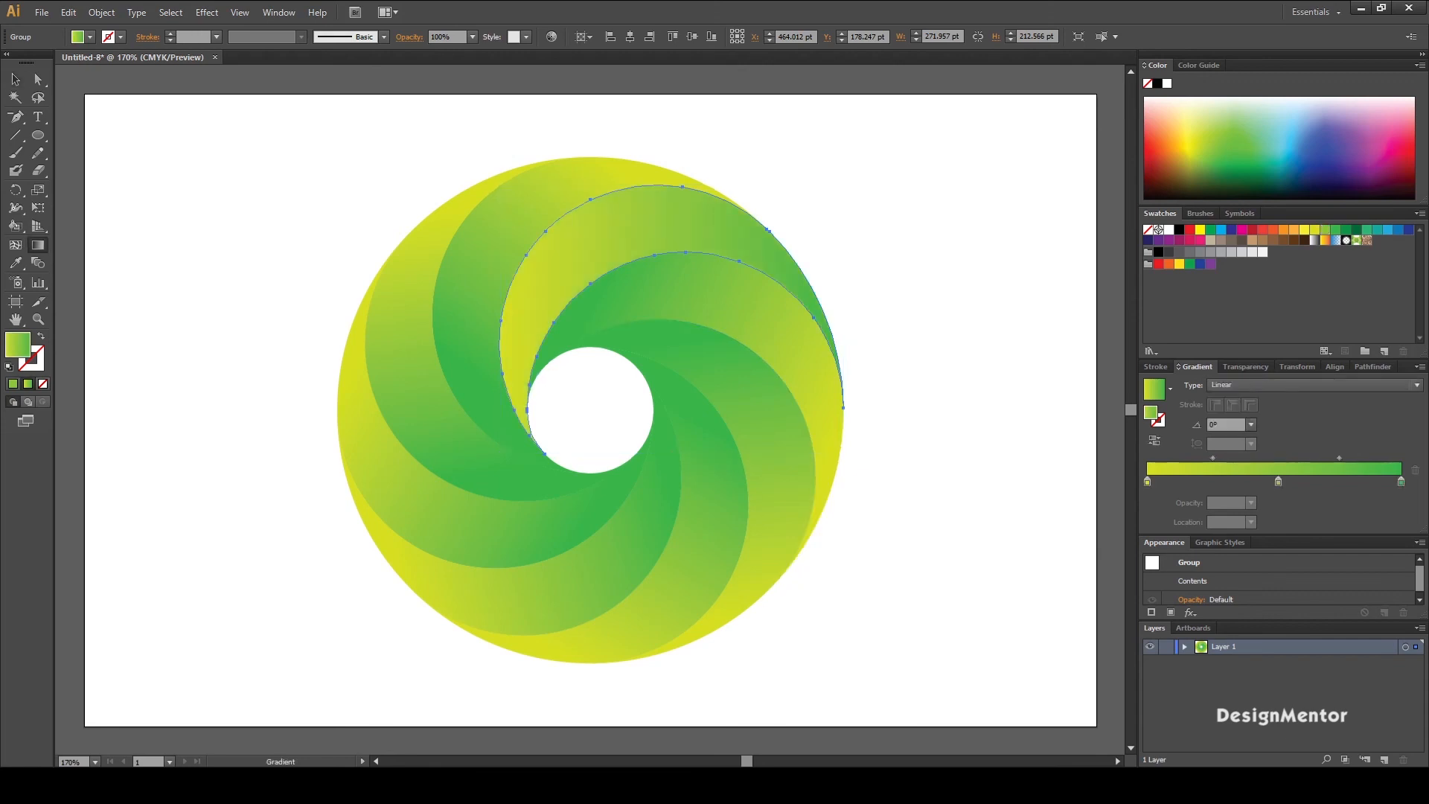
left_click_drag(775, 268, 529, 316)
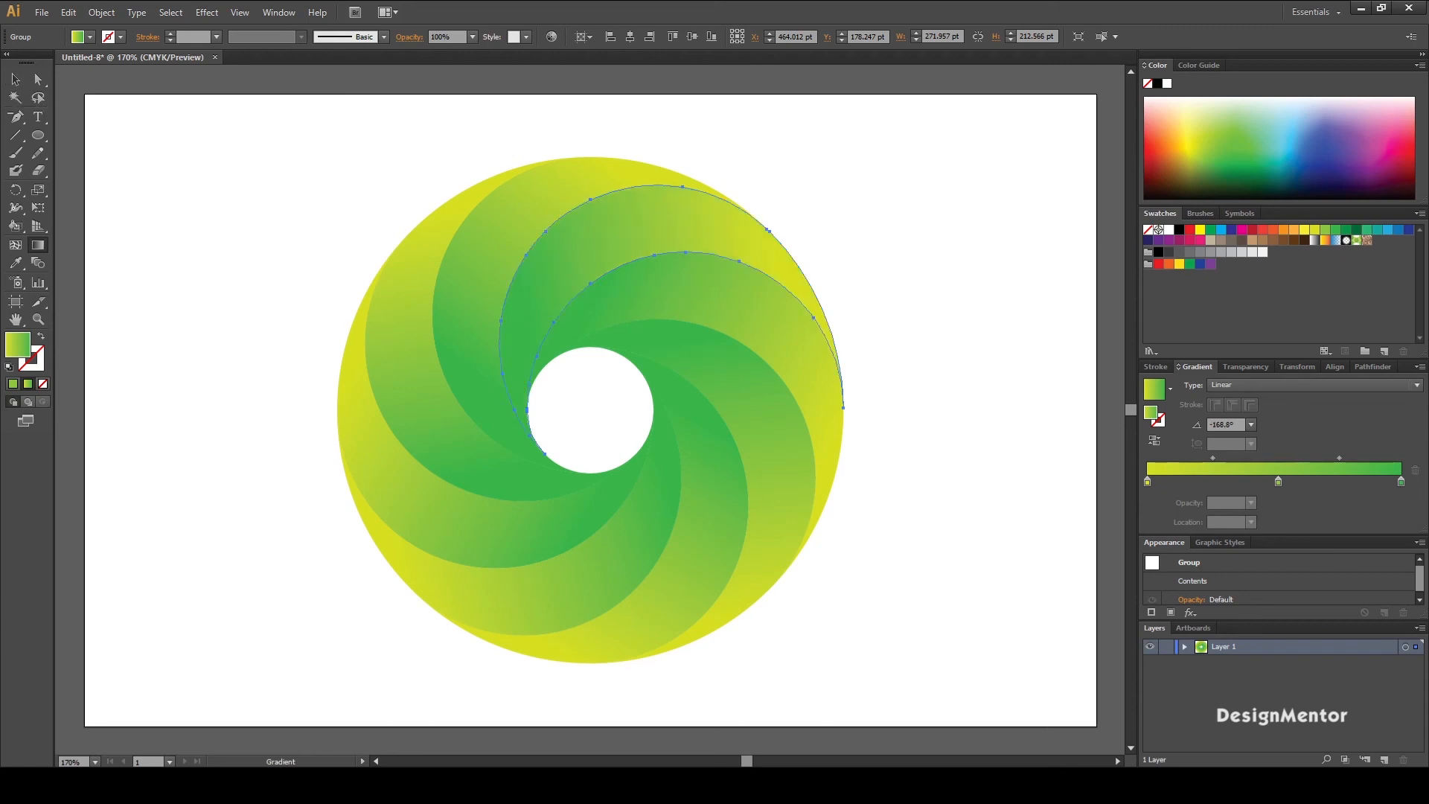
left_click_drag(775, 265, 511, 332)
left_click(15, 79)
key("ctrl+shift+a")
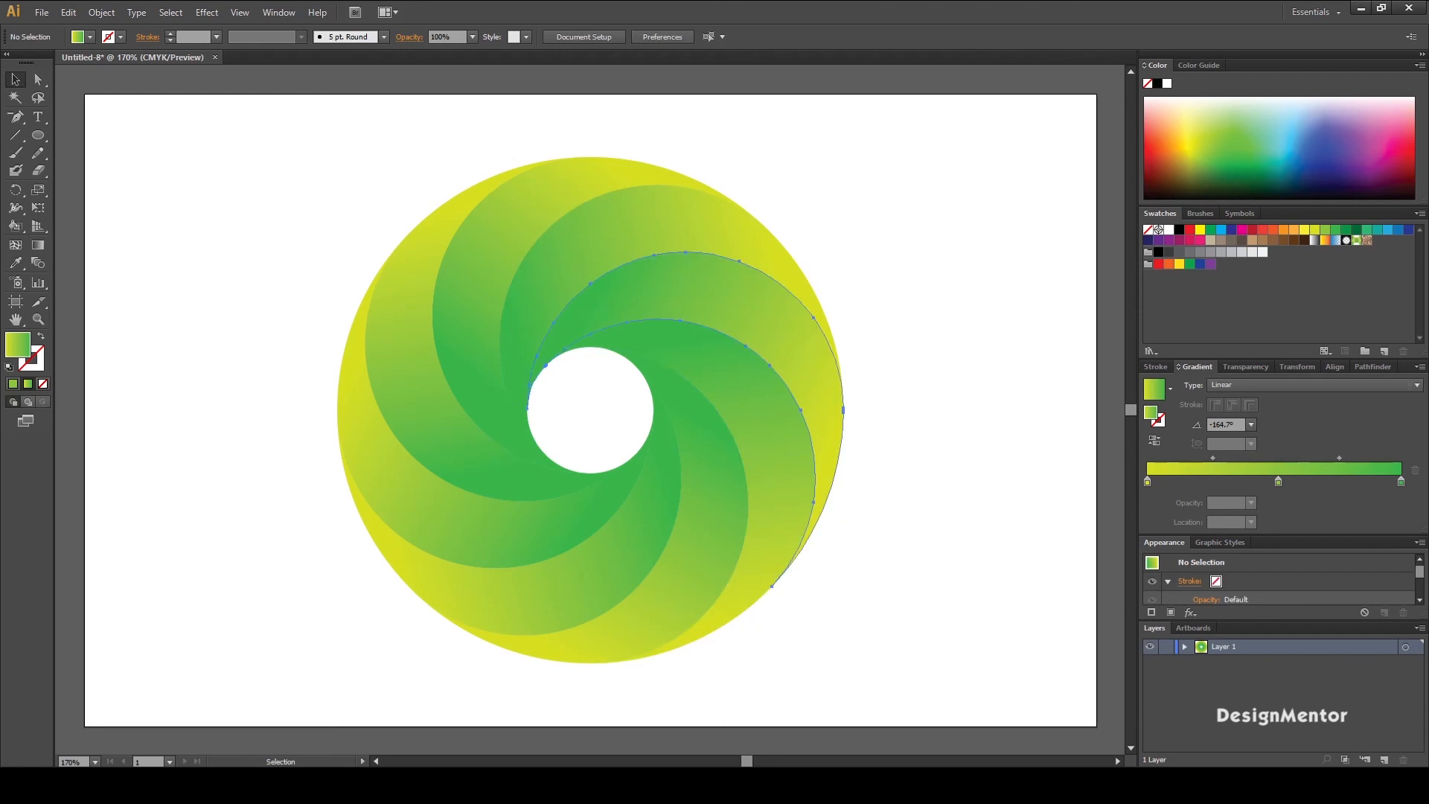
Redirect the right blade's gradient diagonally up toward the center, from yellow at its outer edge to dark green at its inner end
left_click(771, 321)
key("g")
left_click_drag(823, 456, 587, 313)
key("v")
key("ctrl+shift+a")
Re-angle the lower-right blade's gradient to about 110.3°, running from its lower outer part up to the edge of the central circle
left_click(776, 446)
key("g")
left_click_drag(727, 600, 628, 335)
key("v")
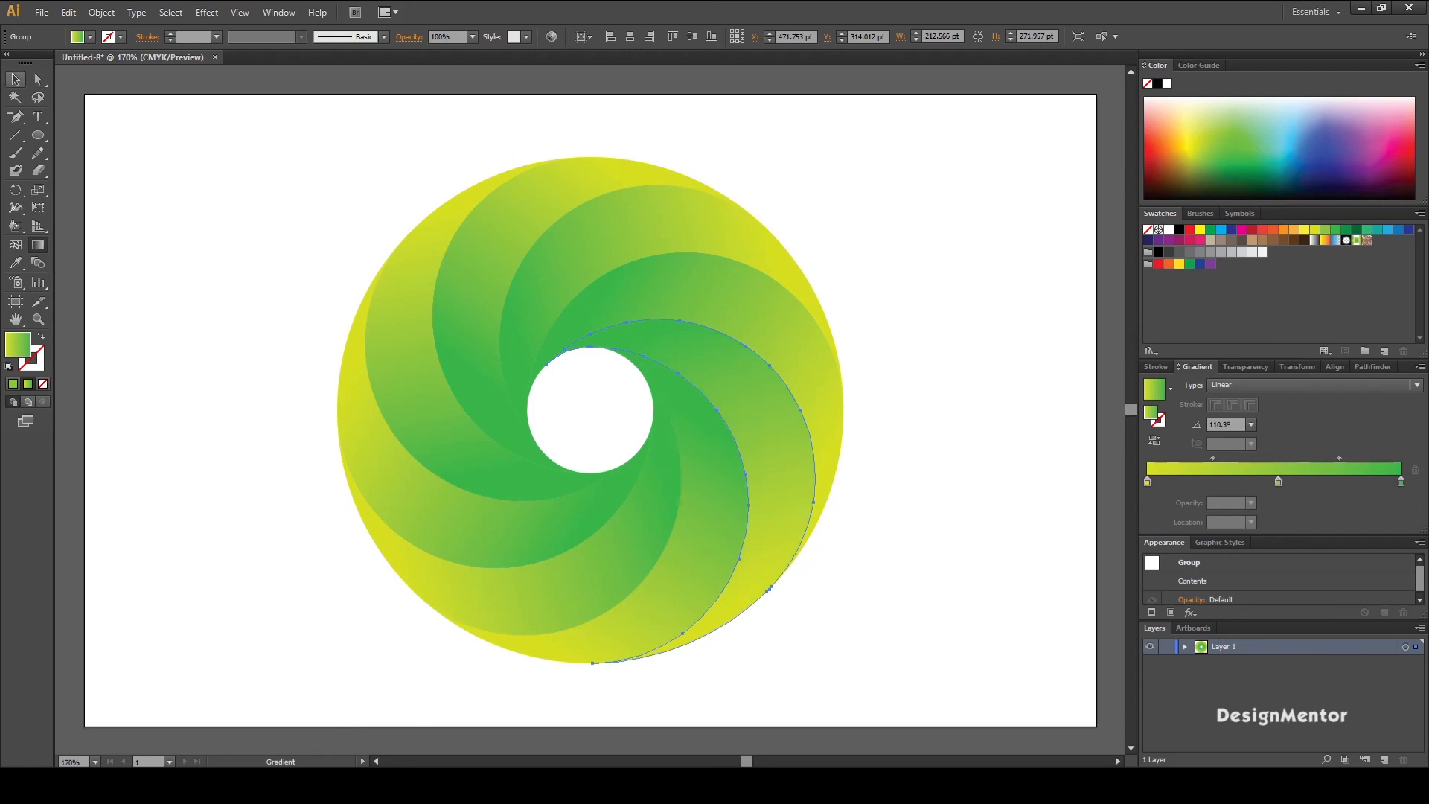
Redraw the bottom blade's gradient from its outer lower edge up to the inner end beside the central circle
left_click(536, 645)
key("g")
left_click_drag(543, 645, 670, 396)
key("v")
Redraw the lower-left blade's gradient from its outer edge slightly upward to the inner end beside the central circle
left_click(521, 599)
key("g")
mouse_move(392, 546)
left_mouse_down()
mouse_move(670, 466)
mouse_move(657, 457)
left_mouse_up()
key("v")
Re-angle the left blade's gradient to about -33.3°, from its outer edge down to the inner end below the central circle
left_click(356, 373)
key("g")
mouse_move(357, 348)
left_mouse_down()
mouse_move(540, 492)
mouse_move(598, 498)
left_mouse_up()
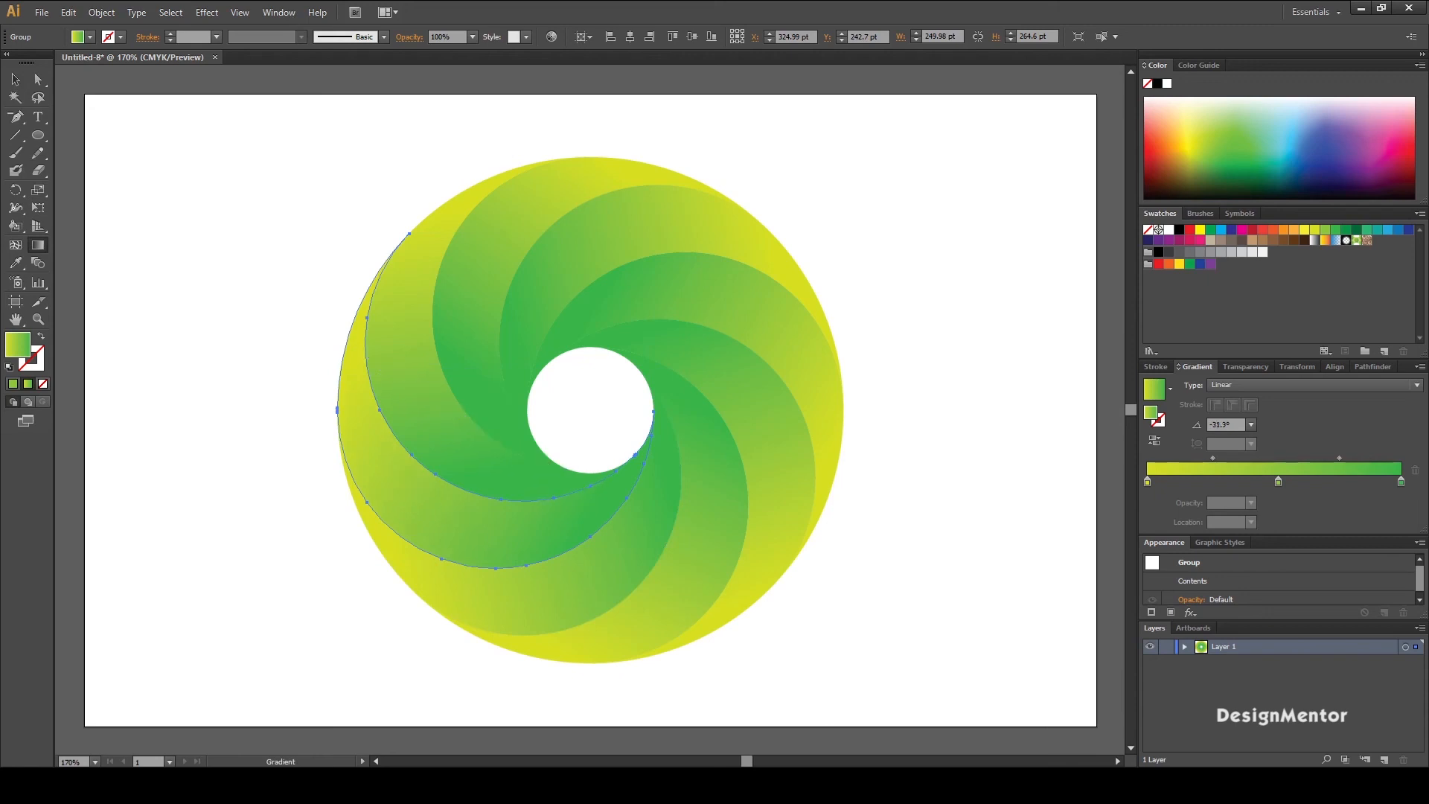
key("v")
Redraw the upper-left blade's gradient steeply downward, from yellow at its upper outer tip to dark green at its lower inner end
left_click(406, 312)
key("g")
left_click_drag(462, 191, 511, 472)
left_click(15, 79)
Re-angle the top blade's gradient to about -122°, from its outer top edge toward the inner end, and clear the selection
left_click(484, 246)
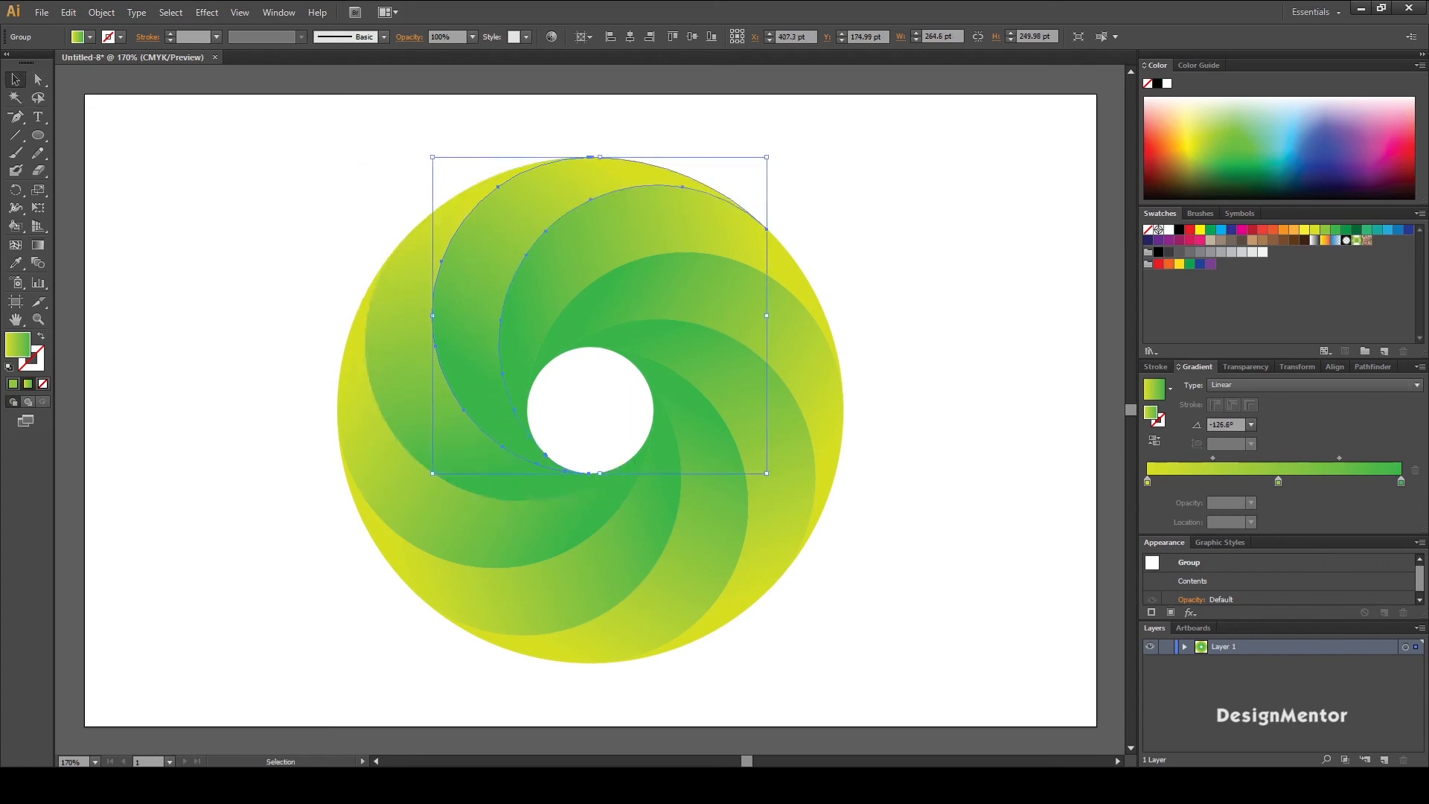
key("g")
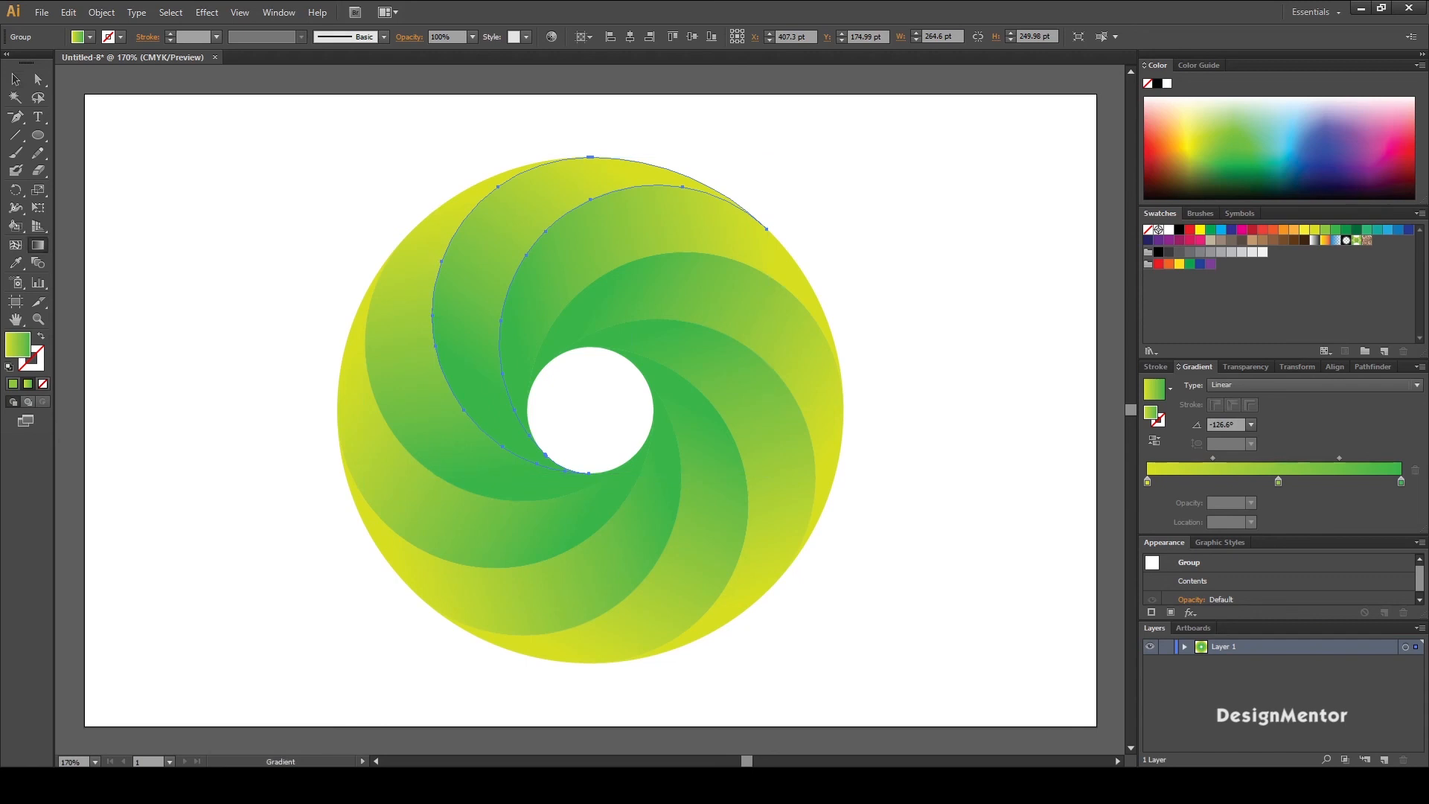
left_click_drag(623, 169, 488, 392)
key("v")
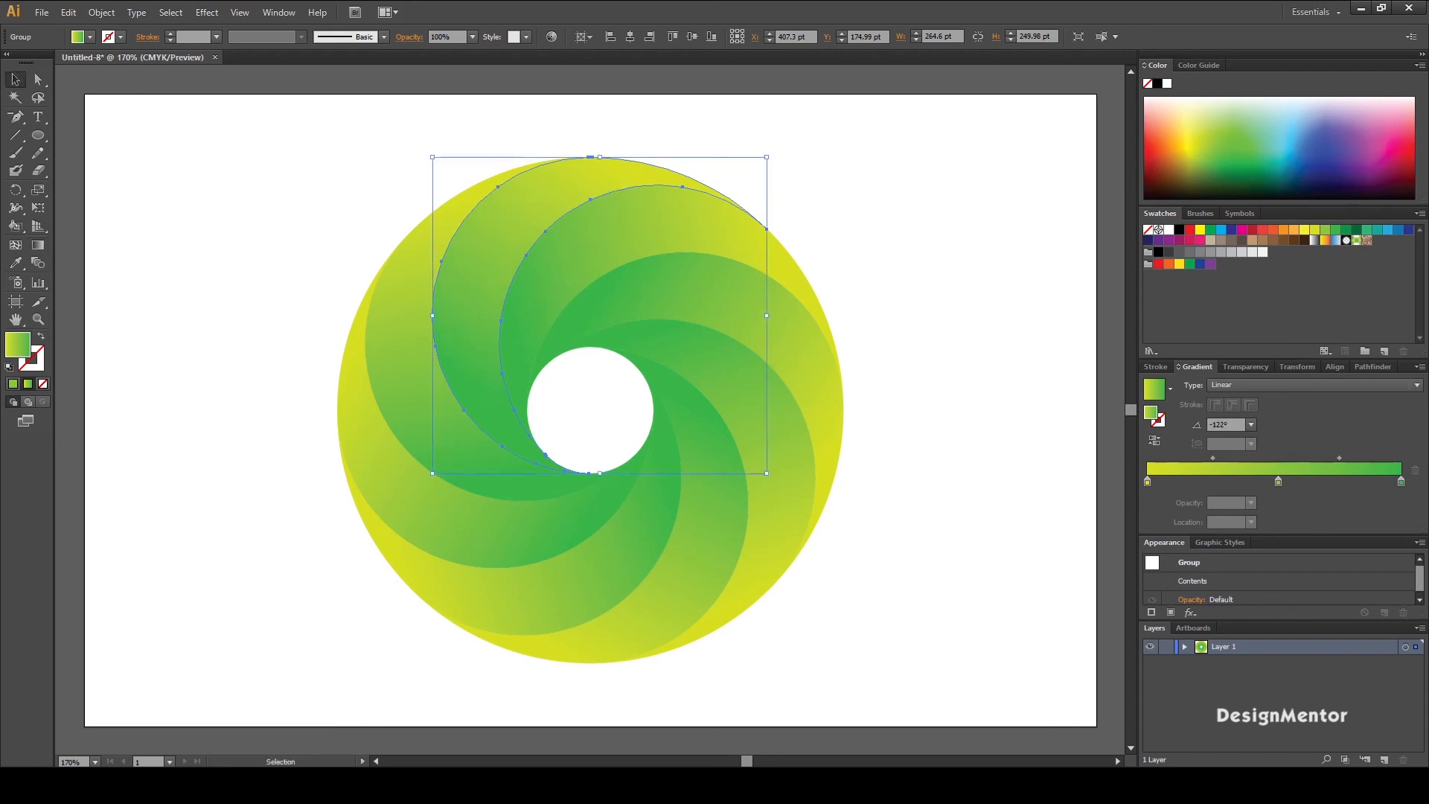
key("ctrl+shift+a")
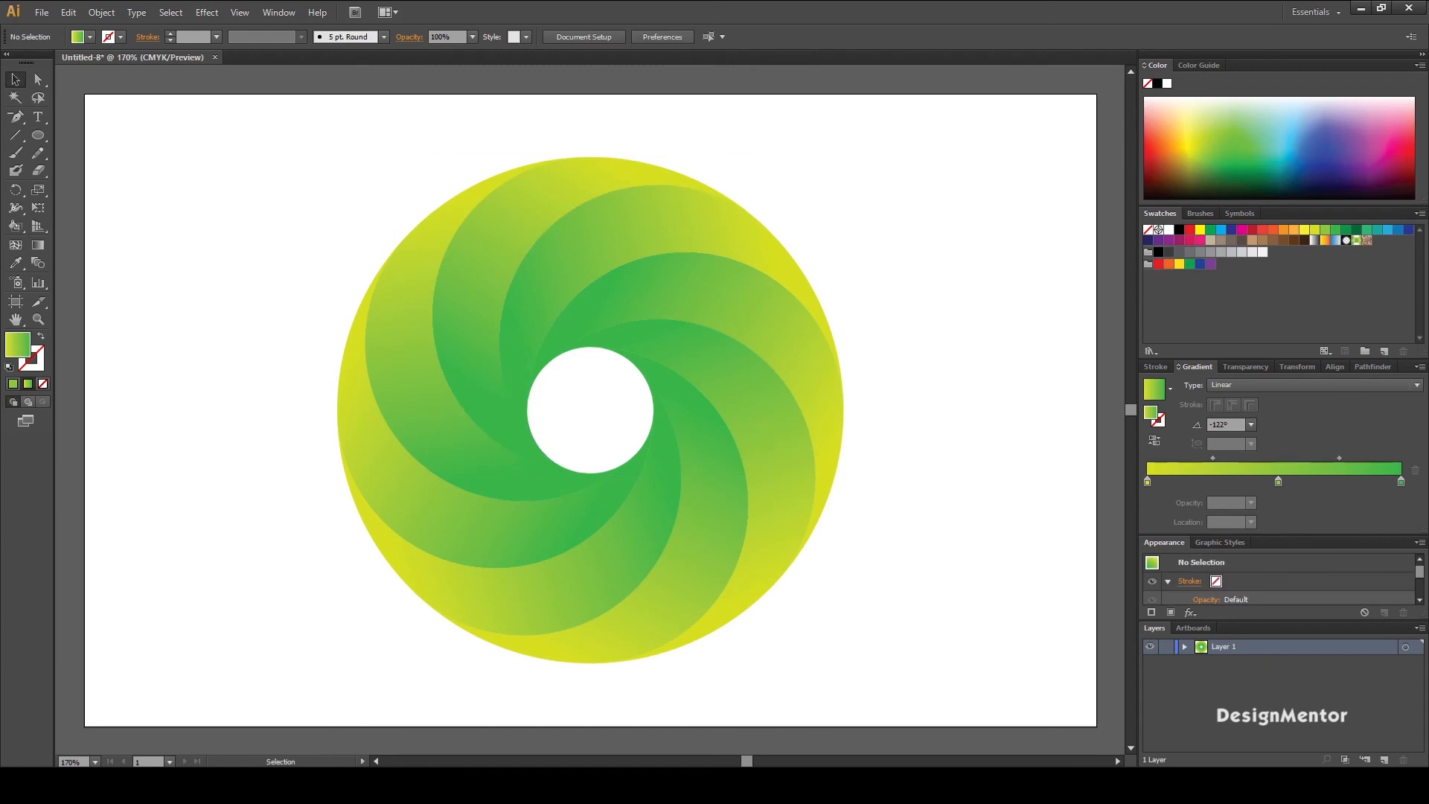